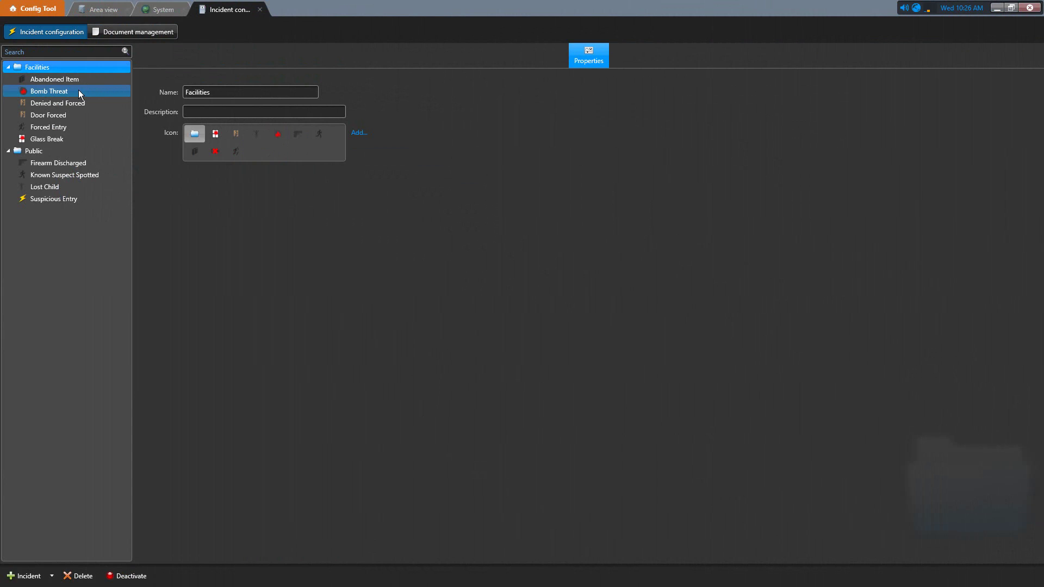
Open the Bomb Threat incident's workflow and add a Wait for incident state activity below Start.
{"action": "left_click", "coordinate": [79, 91]}
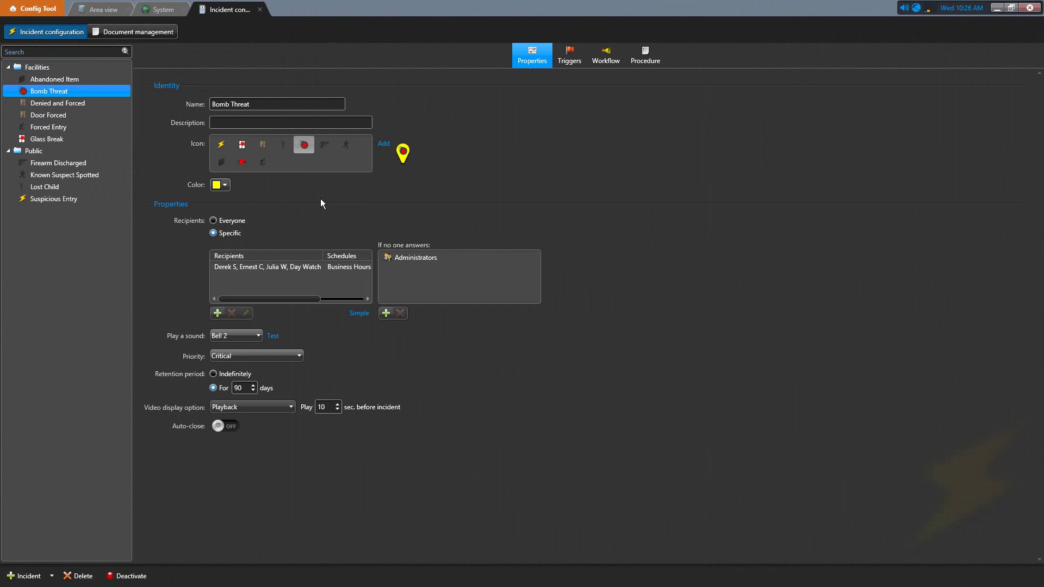
{"action": "left_click", "coordinate": [607, 59]}
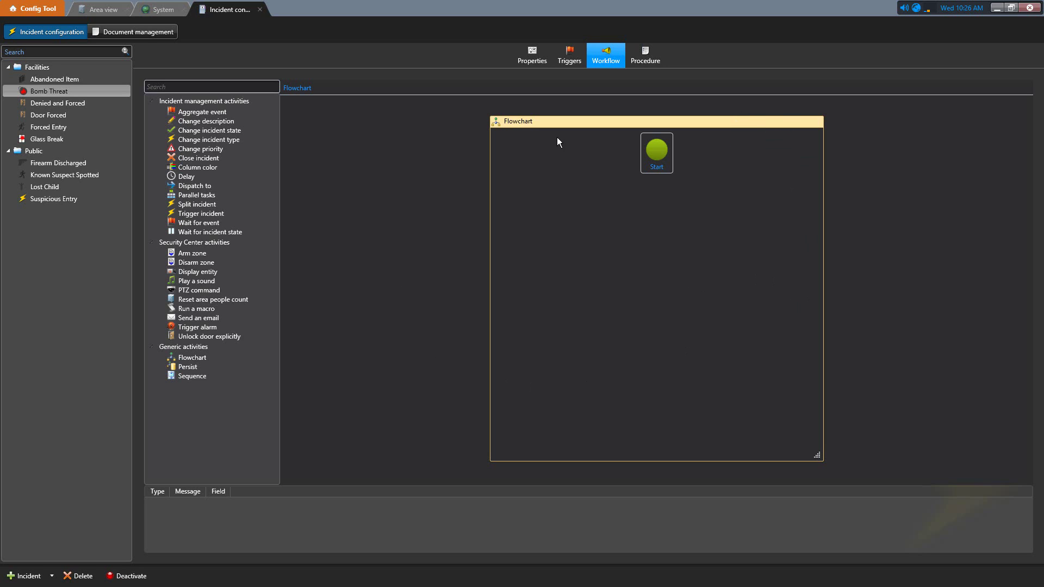
{"action": "mouse_move", "coordinate": [655, 170]}
{"action": "left_click_drag", "start_coordinate": [208, 233], "coordinate": [687, 271]}
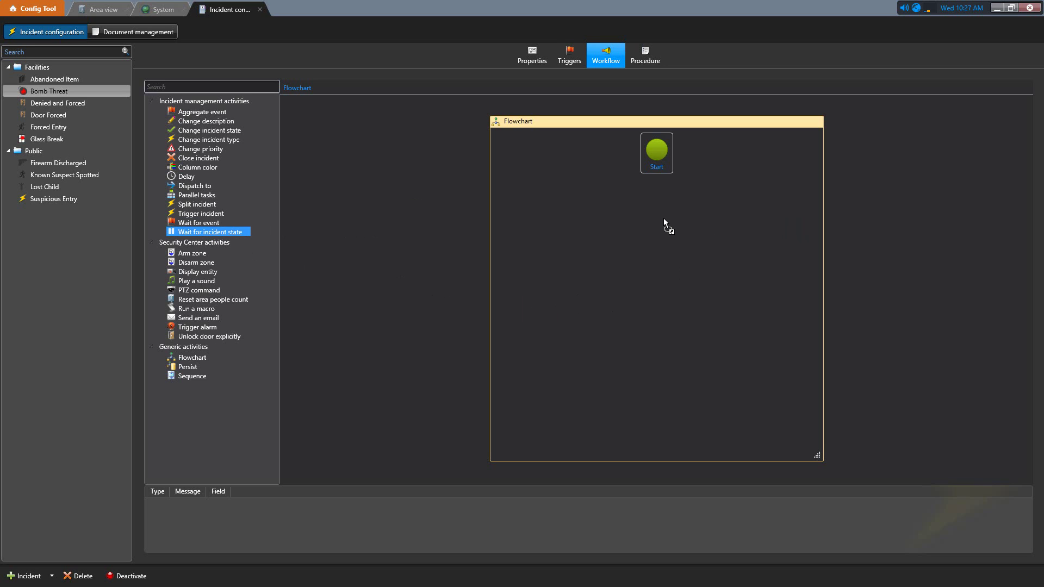
{"action": "left_click_drag", "start_coordinate": [664, 219], "coordinate": [663, 219]}
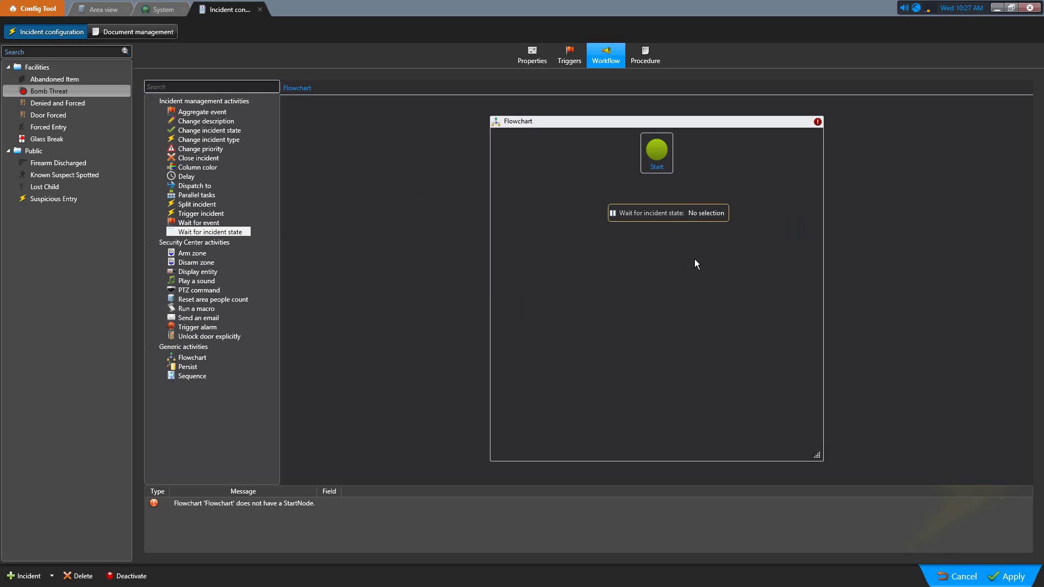
Set the Wait for incident state activity to In progress and return to the flowchart.
{"action": "double_click", "coordinate": [677, 213]}
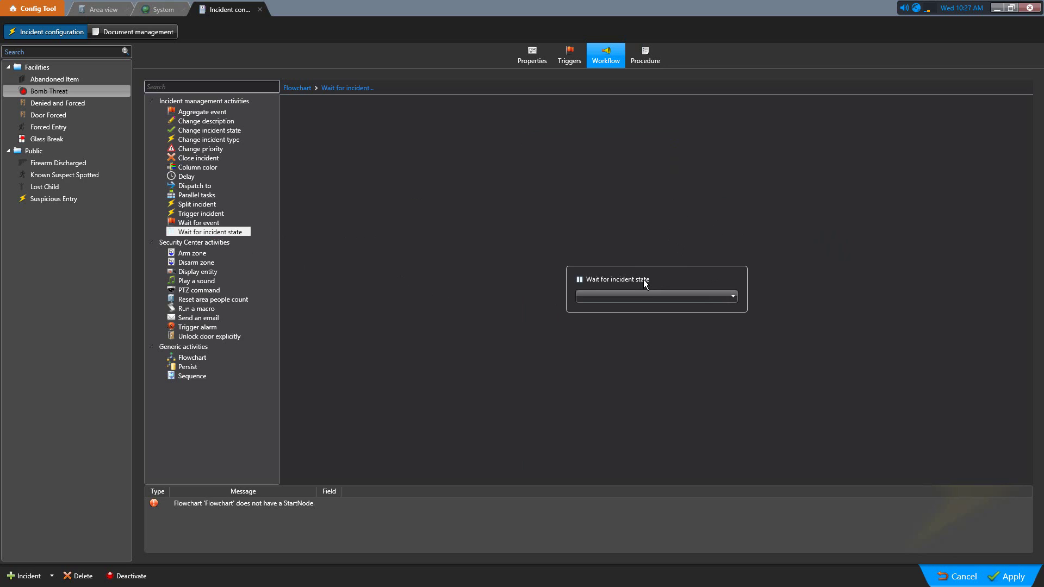
{"action": "left_click", "coordinate": [672, 296]}
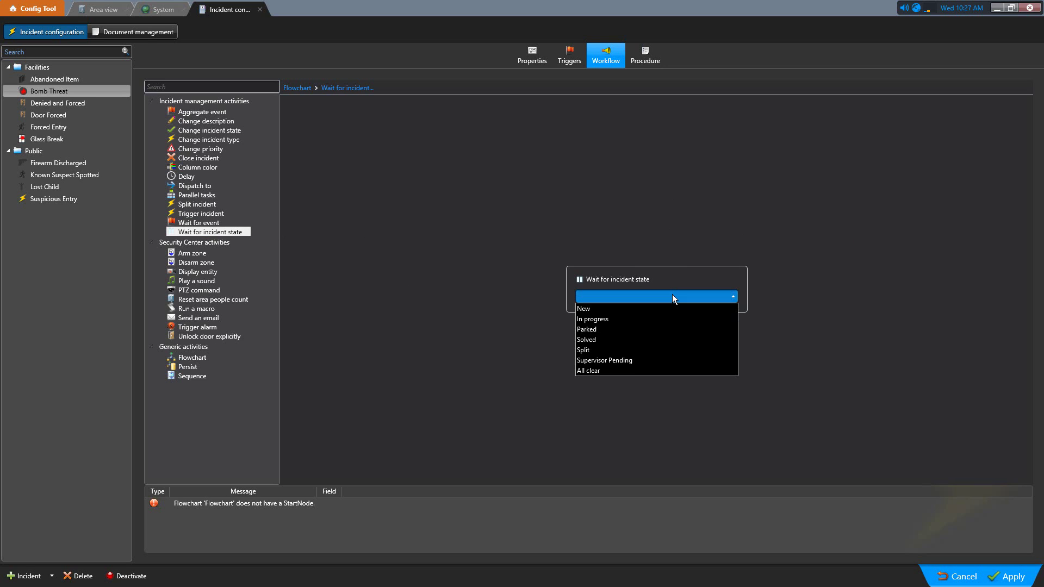
{"action": "left_click", "coordinate": [600, 321]}
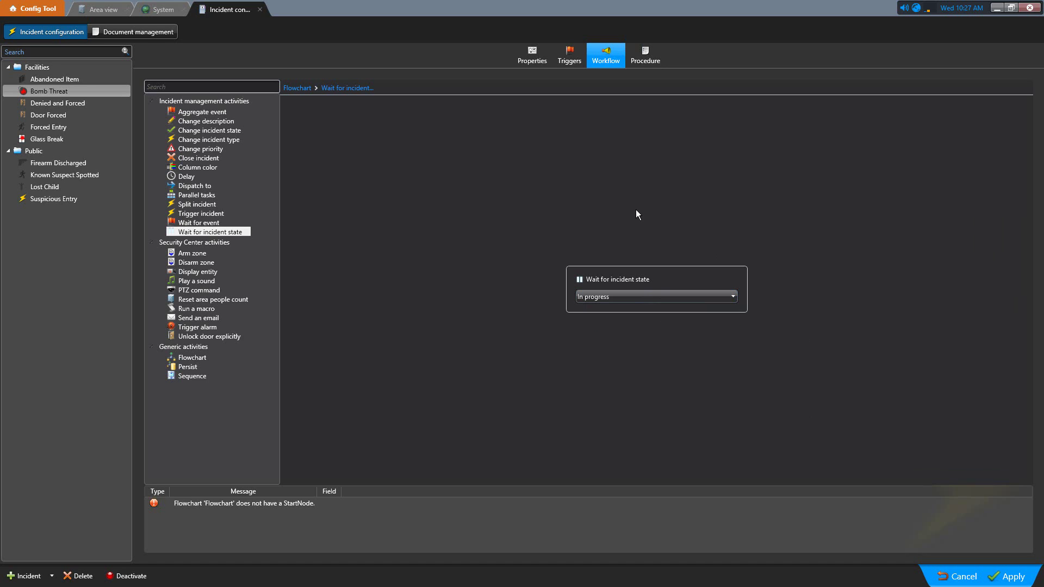
{"action": "left_click", "coordinate": [300, 88]}
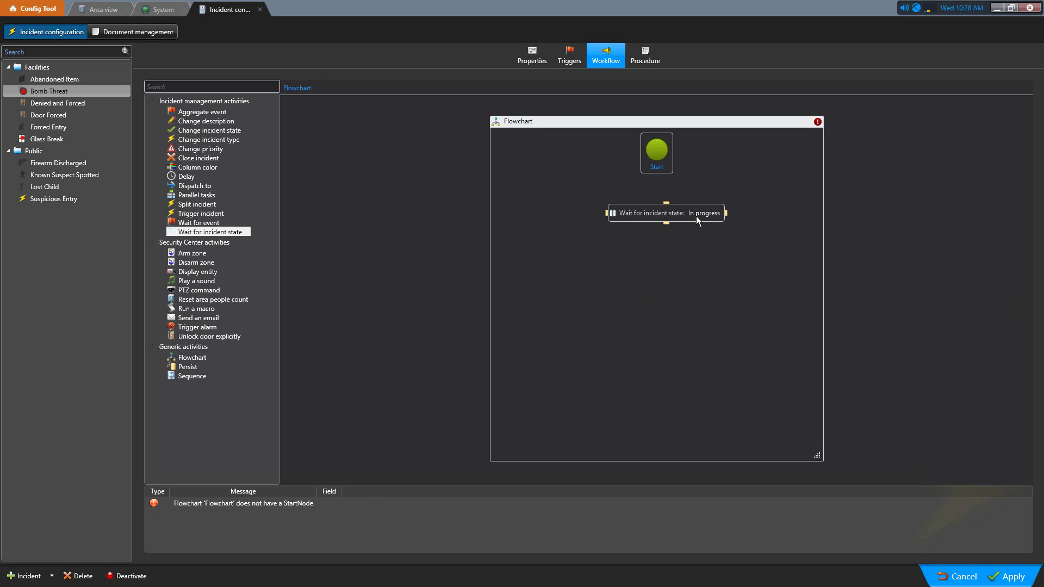
Reposition the Wait for incident state activity below Start and connect Start to it.
{"action": "left_click_drag", "start_coordinate": [694, 216], "coordinate": [658, 238]}
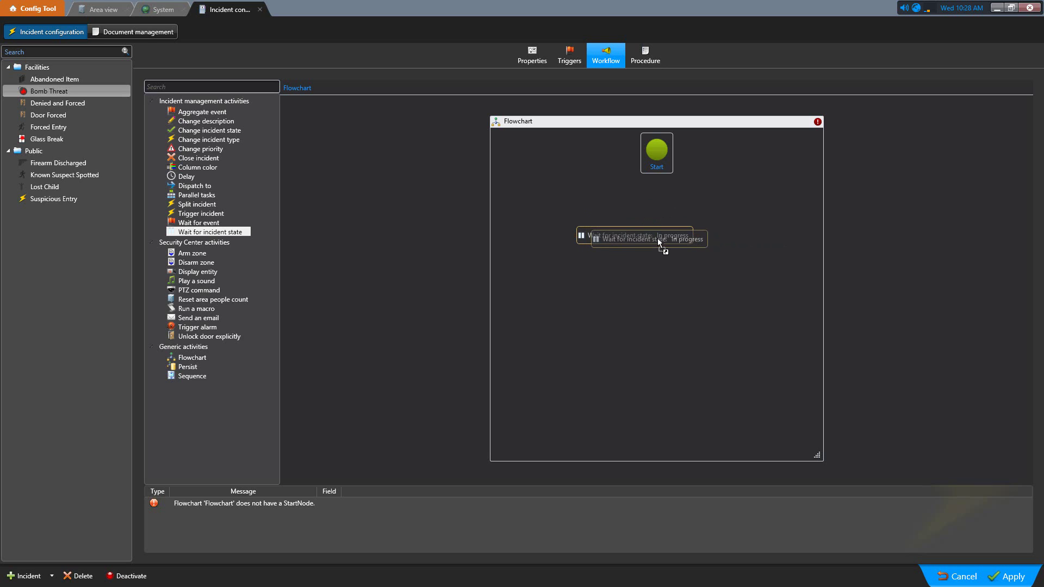
{"action": "mouse_move", "coordinate": [659, 172]}
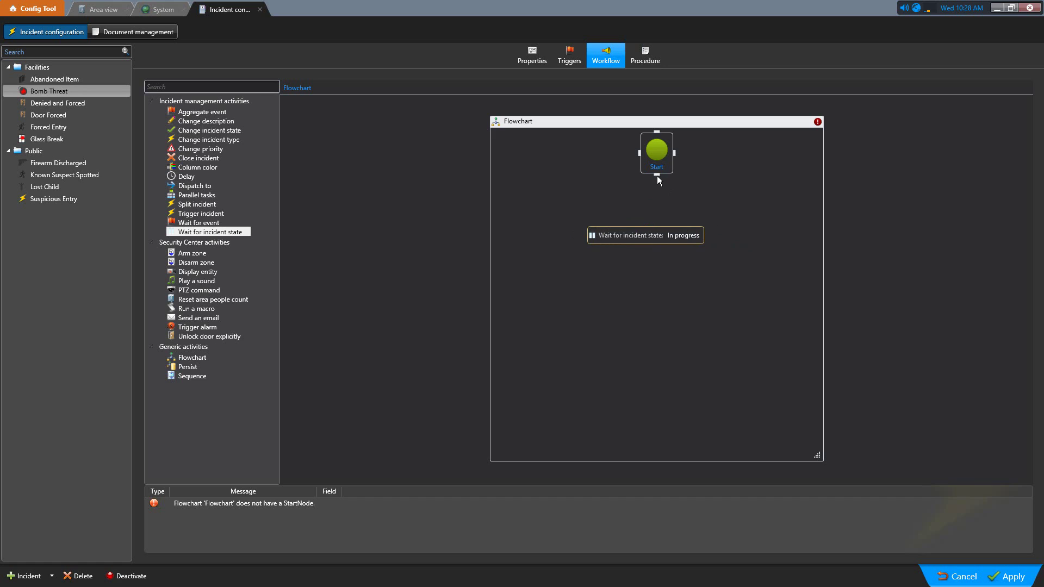
{"action": "left_click_drag", "start_coordinate": [657, 176], "coordinate": [644, 230]}
{"action": "mouse_move", "coordinate": [650, 235]}
{"action": "left_mouse_down"}
{"action": "mouse_move", "coordinate": [719, 219]}
{"action": "mouse_move", "coordinate": [602, 220]}
{"action": "mouse_move", "coordinate": [617, 227]}
{"action": "left_mouse_up"}
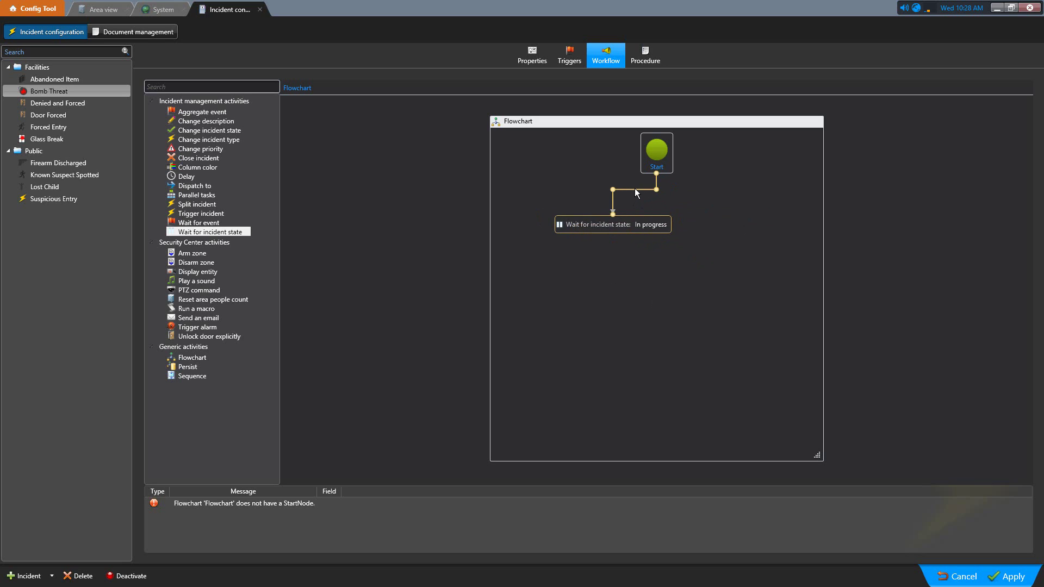
Remove the connector, try linking the Wait for incident state activity from Start's side, and delete that activity.
{"action": "key", "text": "Delete"}
{"action": "left_click_drag", "start_coordinate": [622, 228], "coordinate": [566, 161]}
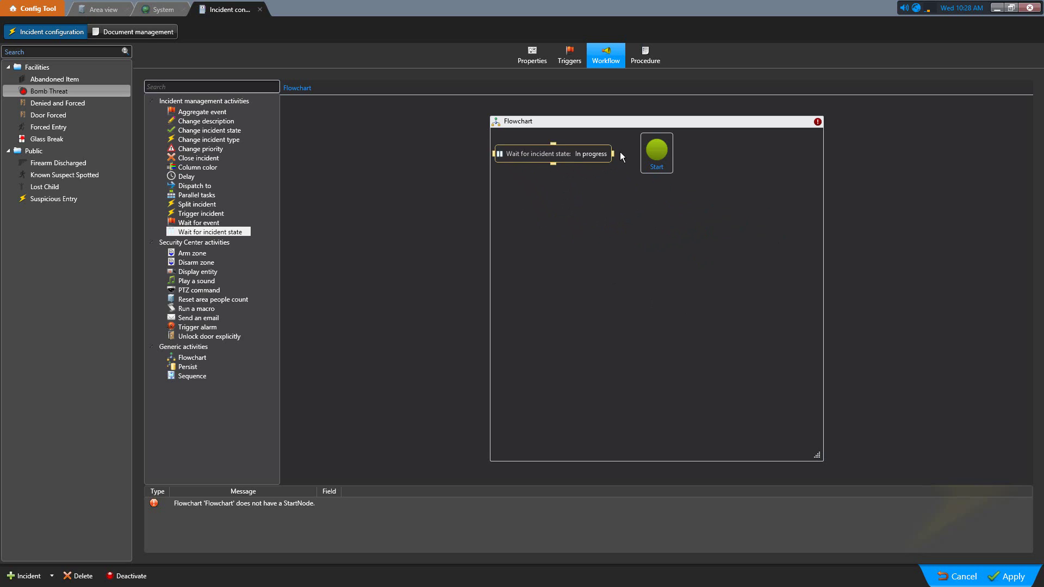
{"action": "mouse_move", "coordinate": [637, 153]}
{"action": "left_mouse_down"}
{"action": "mouse_move", "coordinate": [612, 156]}
{"action": "mouse_move", "coordinate": [577, 202]}
{"action": "left_mouse_up"}
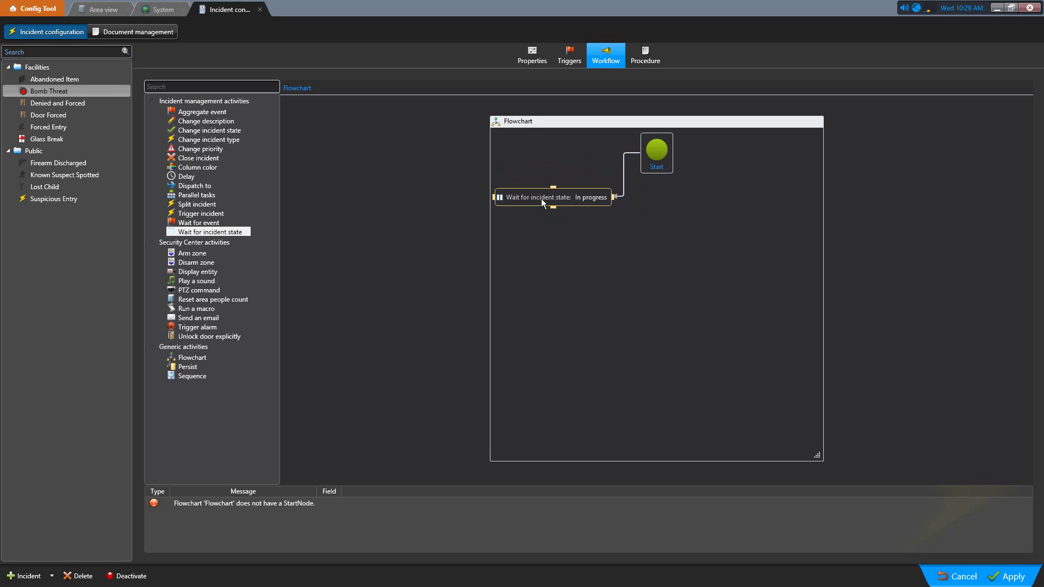
{"action": "key", "text": "Delete"}
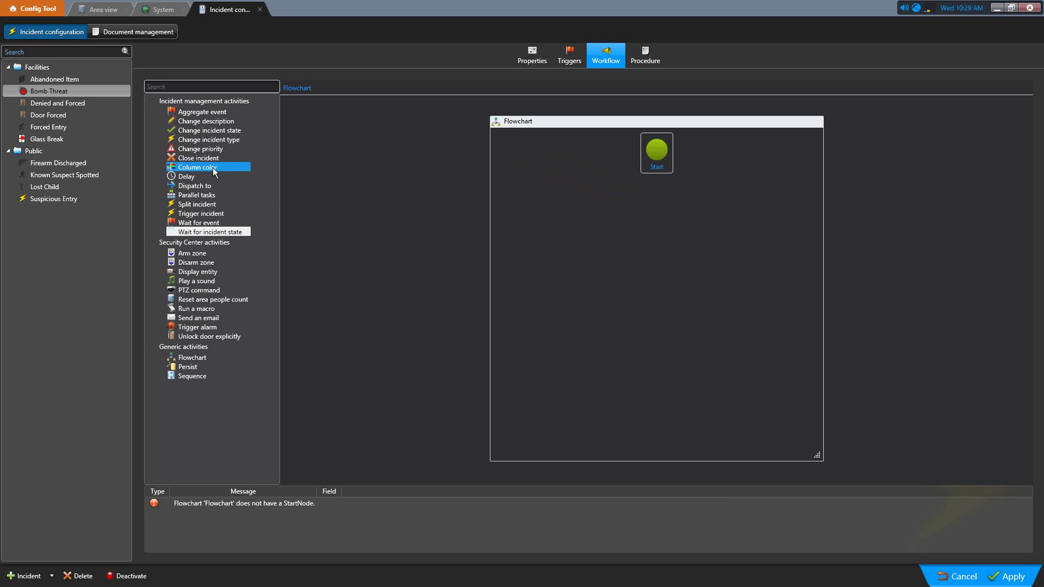
Add a Column color activity below Start, set to yellow for all columns, and apply the change.
{"action": "left_click_drag", "start_coordinate": [210, 168], "coordinate": [589, 219]}
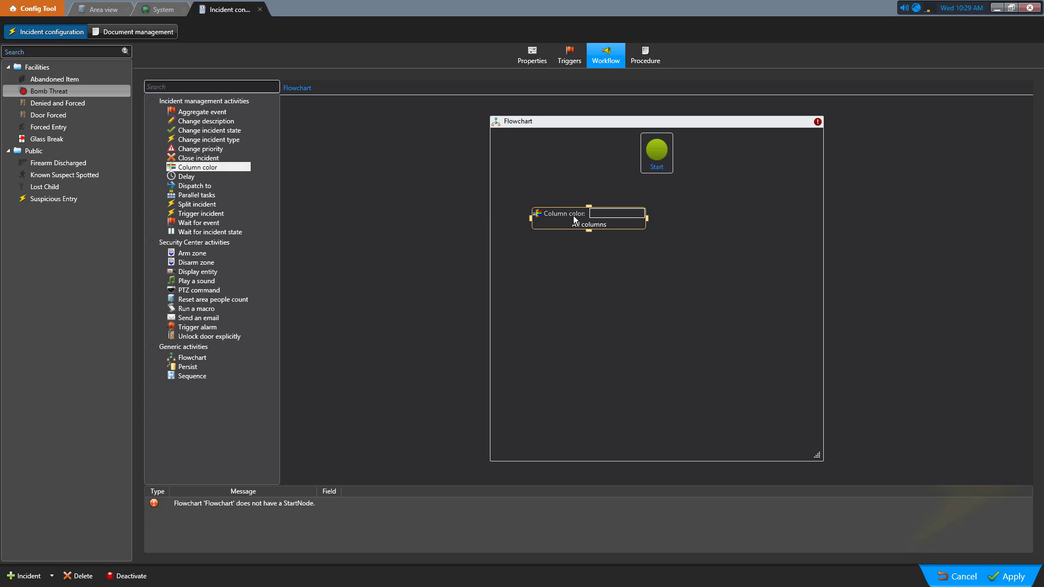
{"action": "double_click", "coordinate": [600, 221]}
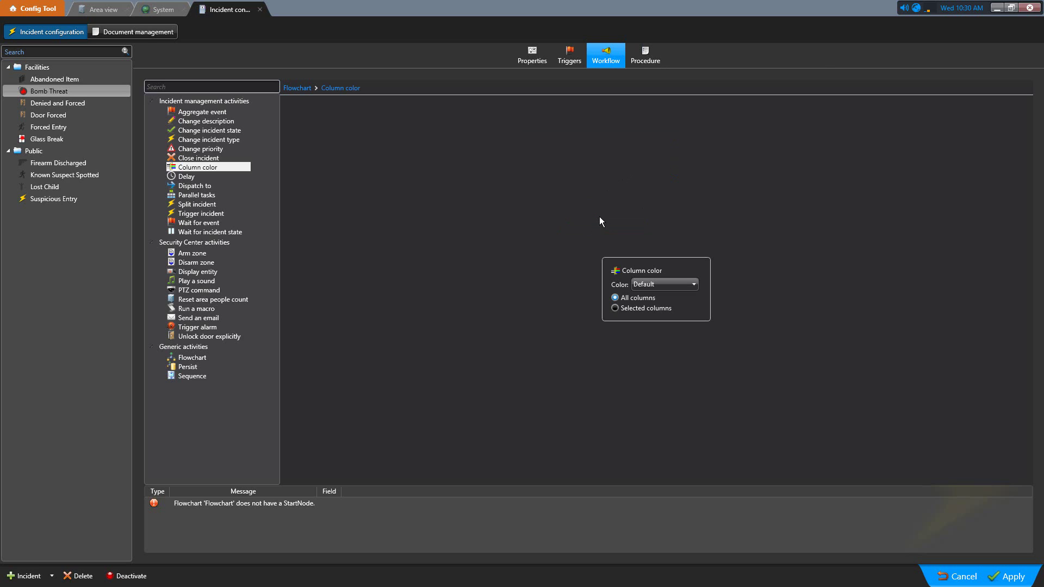
{"action": "left_click", "coordinate": [668, 288]}
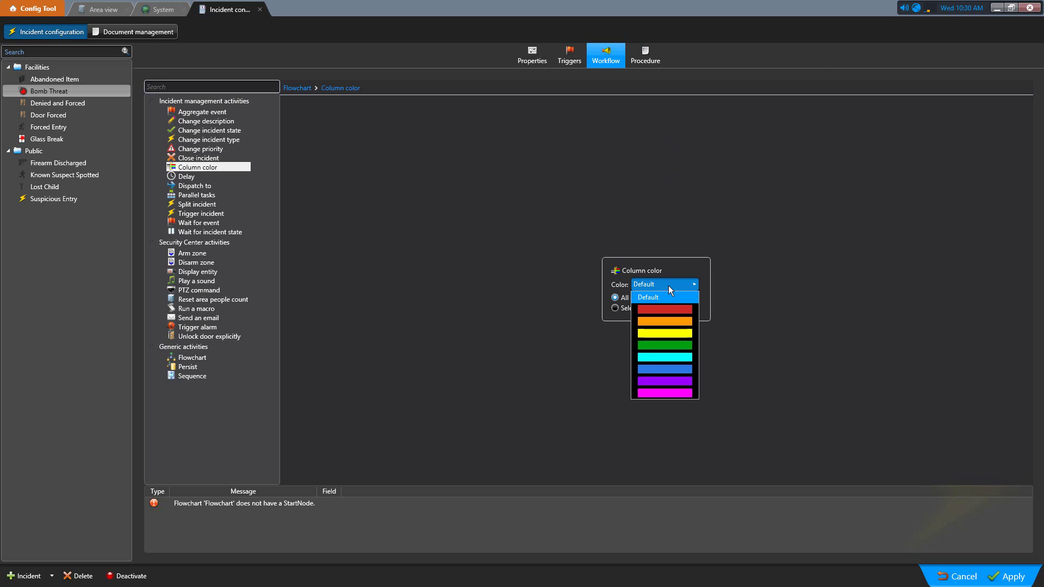
{"action": "left_click", "coordinate": [669, 334]}
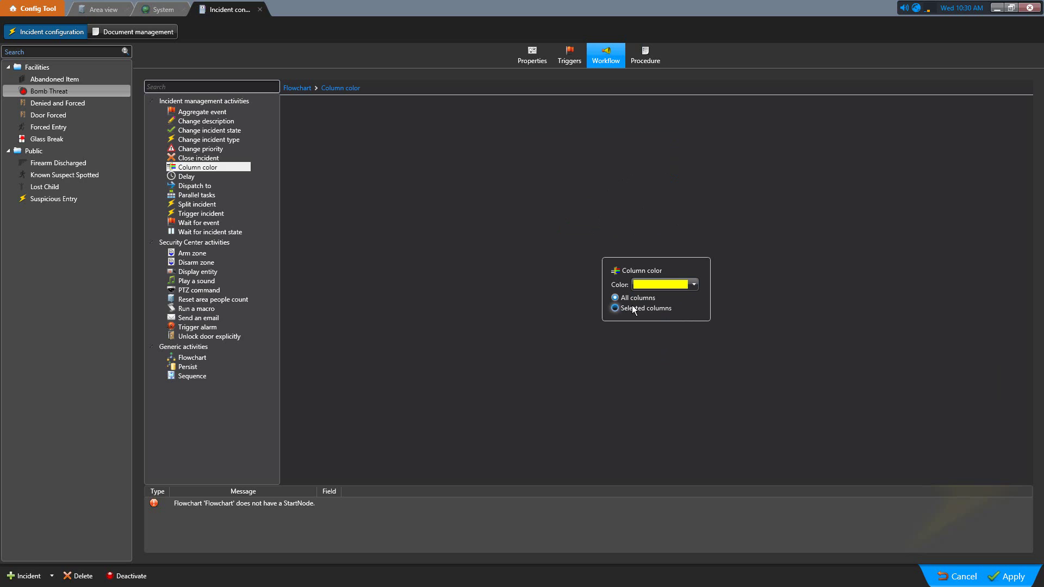
{"action": "left_click", "coordinate": [1009, 575]}
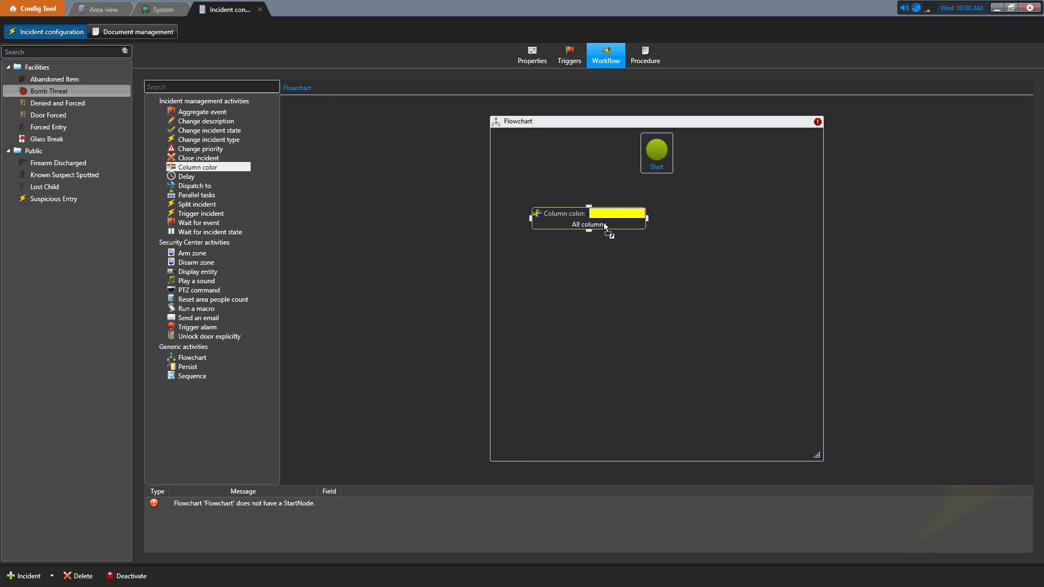
{"action": "left_click_drag", "start_coordinate": [604, 223], "coordinate": [668, 234]}
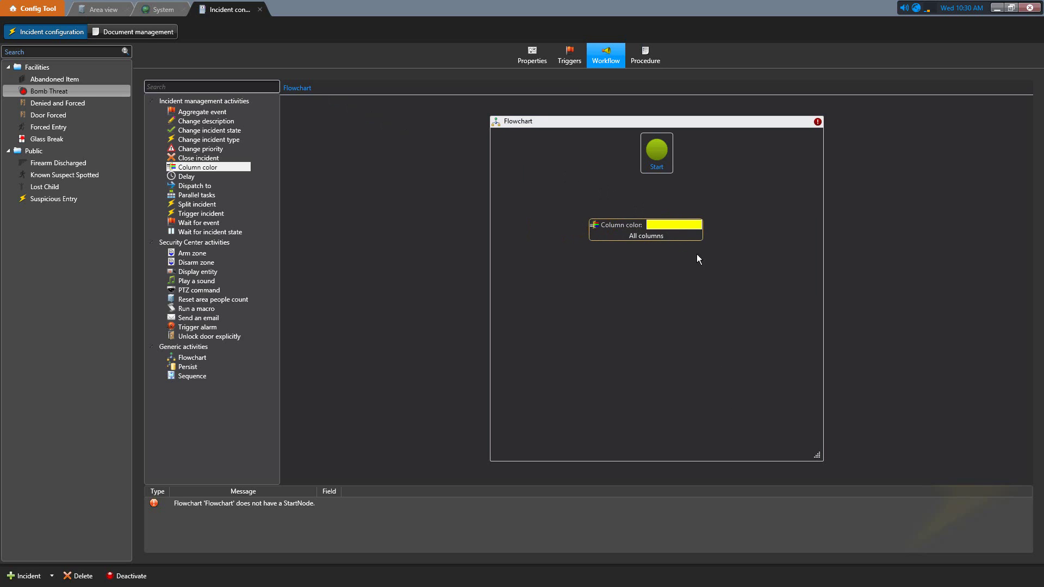
Duplicate the yellow Column color activity and place the copy lower in the flowchart.
{"action": "right_click", "coordinate": [621, 229]}
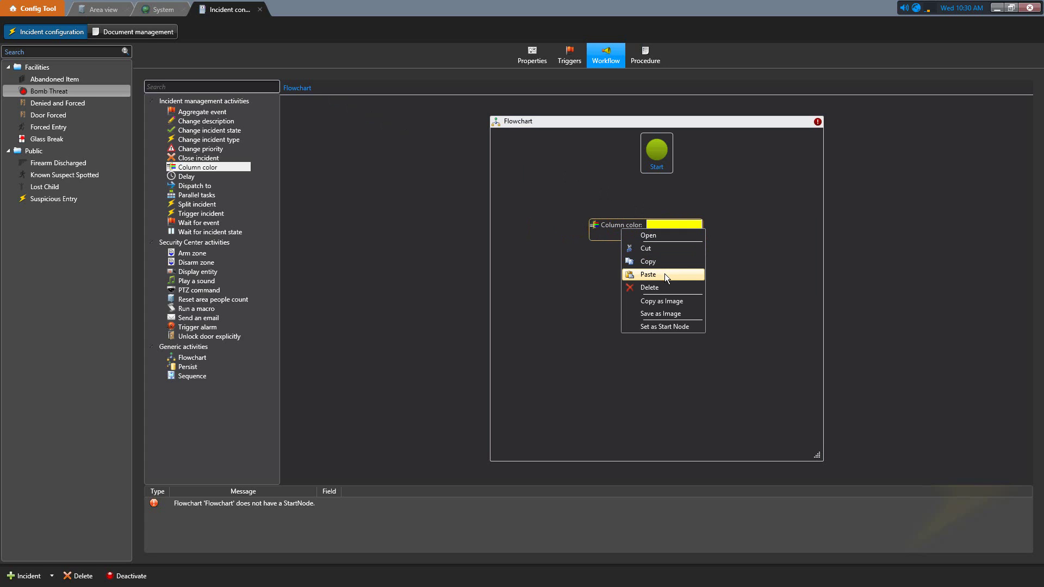
{"action": "left_click", "coordinate": [657, 262]}
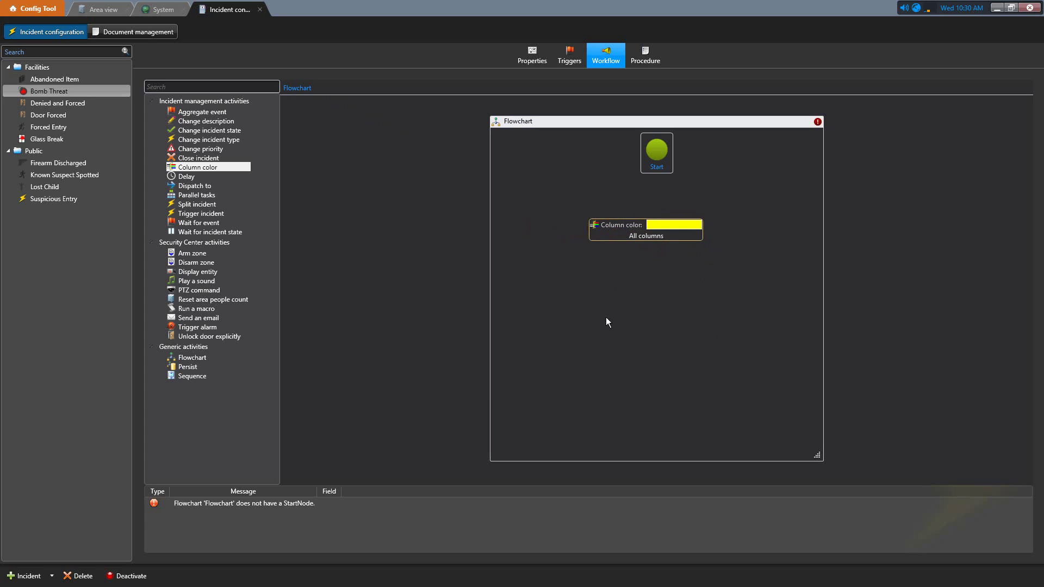
{"action": "right_click", "coordinate": [733, 381]}
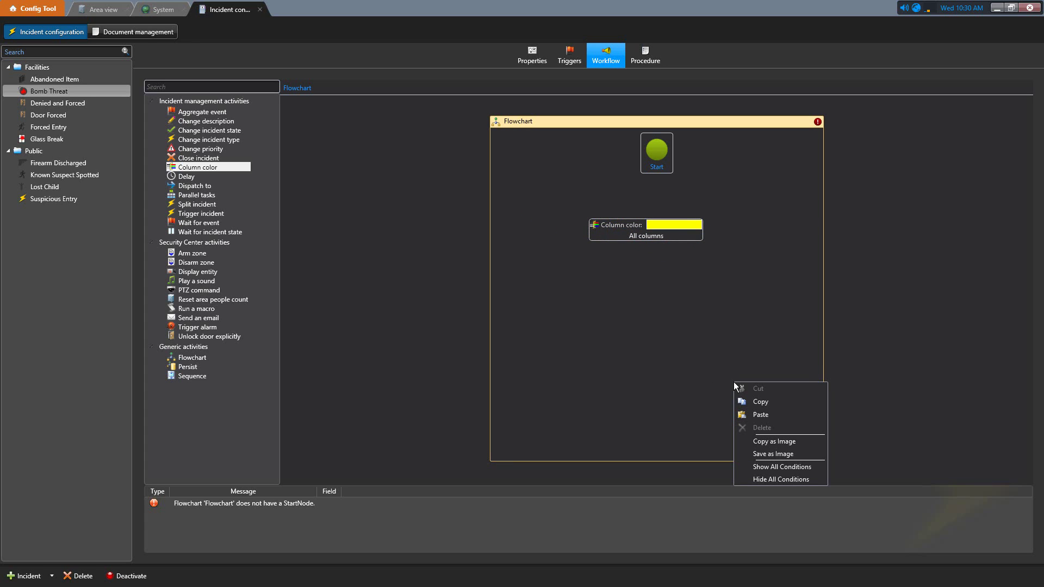
{"action": "left_click", "coordinate": [760, 414]}
{"action": "left_click_drag", "start_coordinate": [759, 394], "coordinate": [689, 354]}
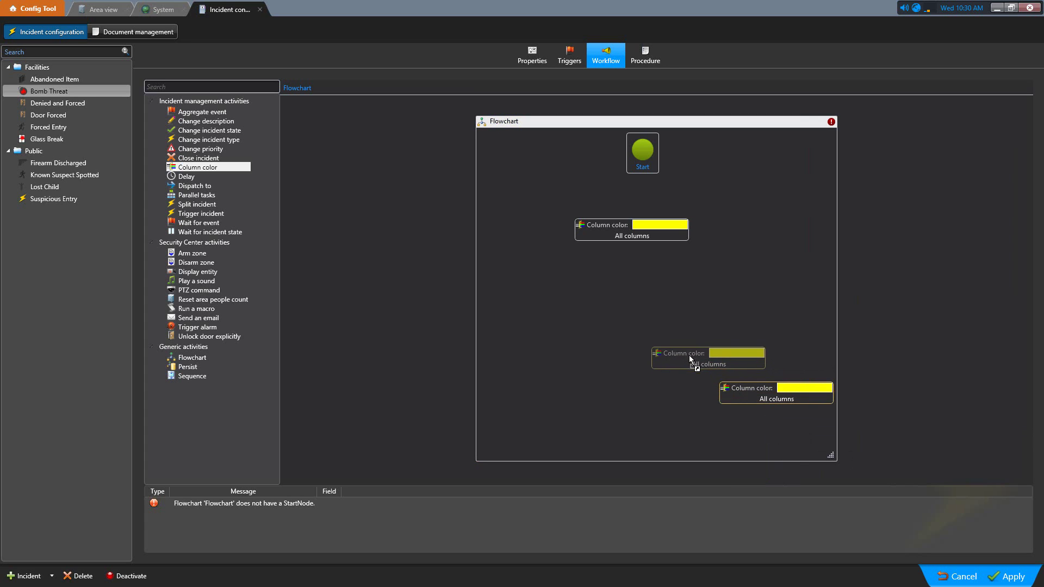
Set the copied Column color activity to red and reposition it in the flowchart.
{"action": "double_click", "coordinate": [693, 353]}
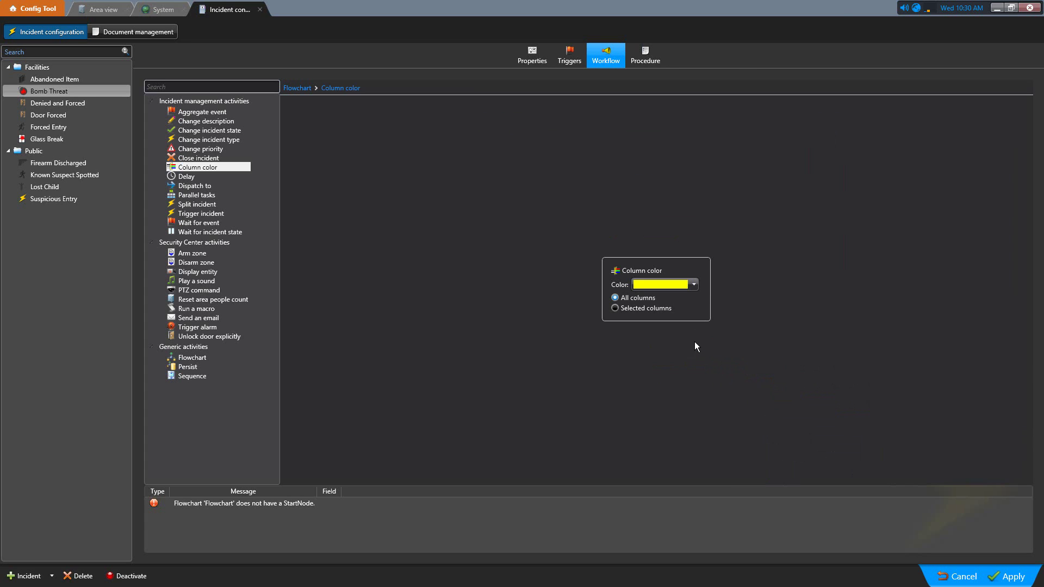
{"action": "left_click", "coordinate": [693, 285]}
{"action": "left_click", "coordinate": [667, 310]}
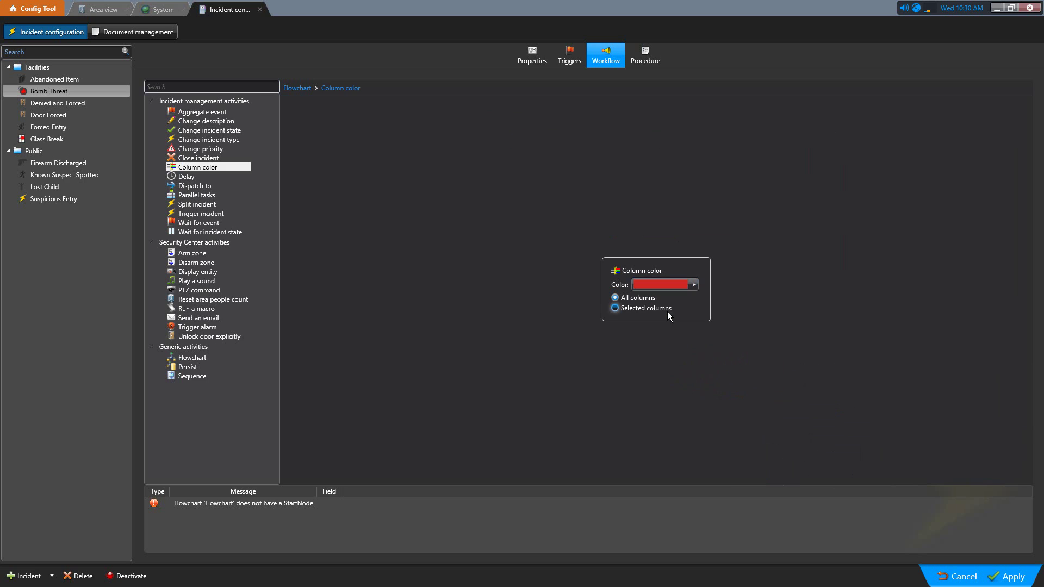
{"action": "left_click", "coordinate": [301, 88]}
{"action": "left_click_drag", "start_coordinate": [700, 363], "coordinate": [694, 369]}
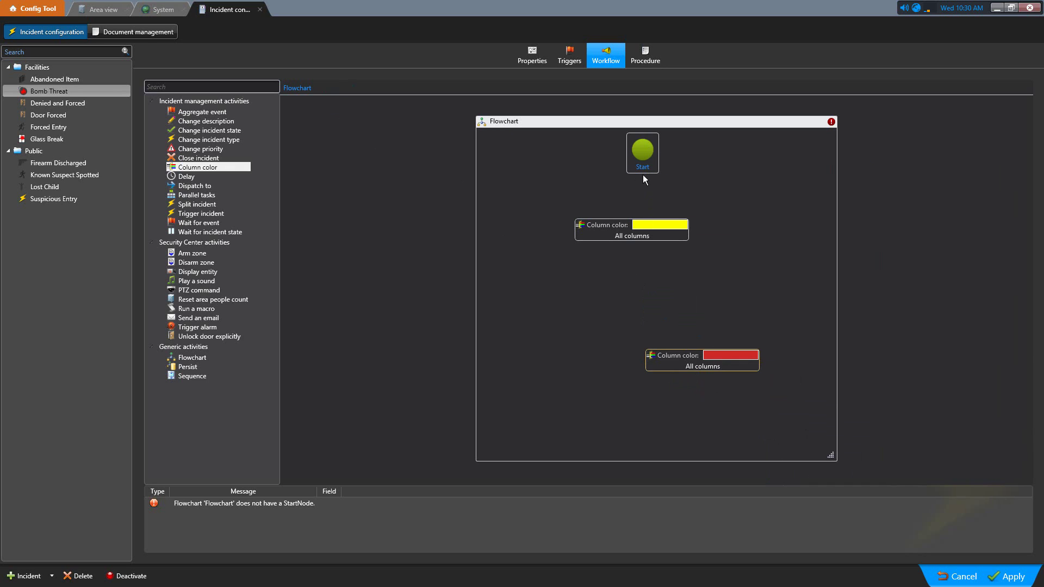
Add a Wait for incident state activity and link Start, the yellow Column color, the wait and the red Column color in sequence.
{"action": "left_click_drag", "start_coordinate": [643, 174], "coordinate": [633, 221]}
{"action": "left_click_drag", "start_coordinate": [212, 233], "coordinate": [690, 289]}
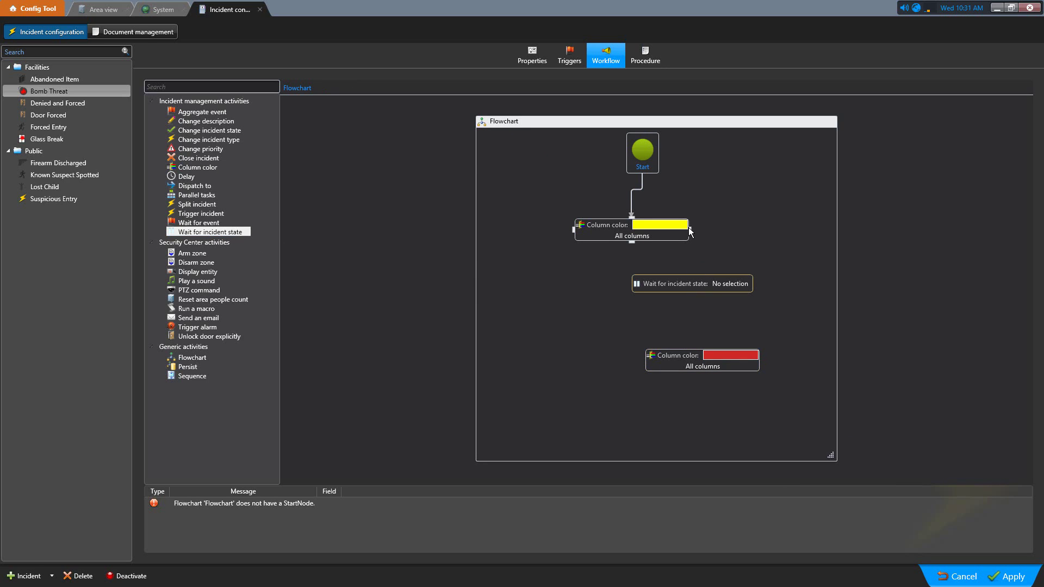
{"action": "left_click_drag", "start_coordinate": [689, 231], "coordinate": [698, 280]}
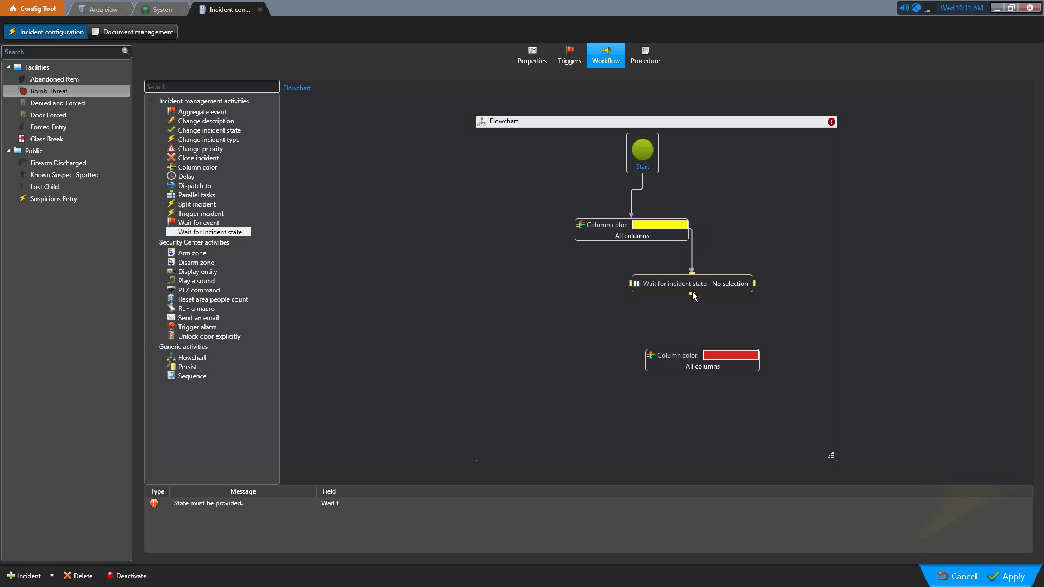
{"action": "left_click_drag", "start_coordinate": [692, 295], "coordinate": [703, 350]}
Remove Start's connector to the yellow activity and clear the space below Start by moving the red activity aside and the other two down.
{"action": "left_click_drag", "start_coordinate": [687, 358], "coordinate": [522, 175]}
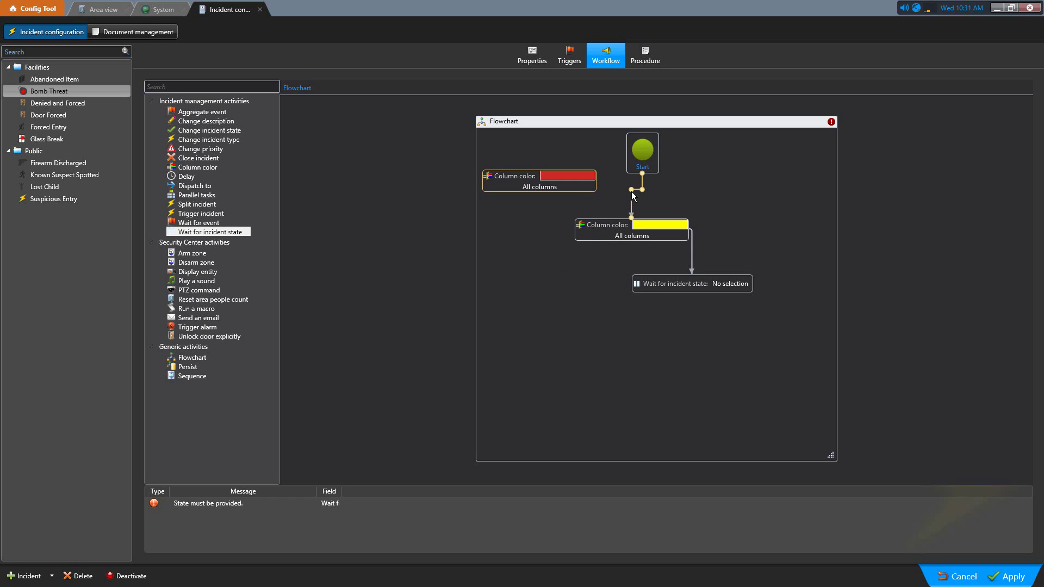
{"action": "key", "text": "Delete"}
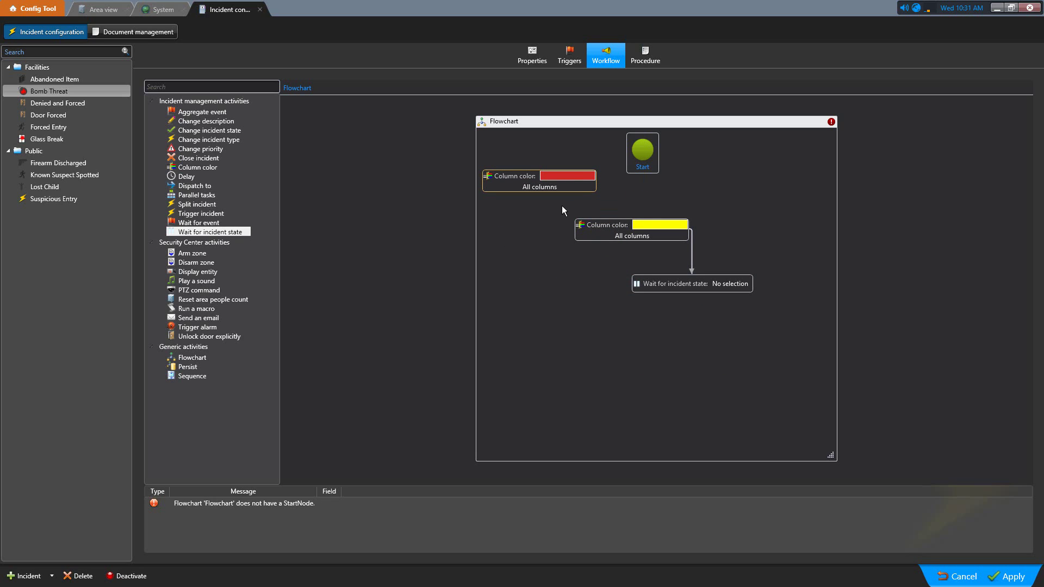
{"action": "left_click_drag", "start_coordinate": [562, 208], "coordinate": [797, 332]}
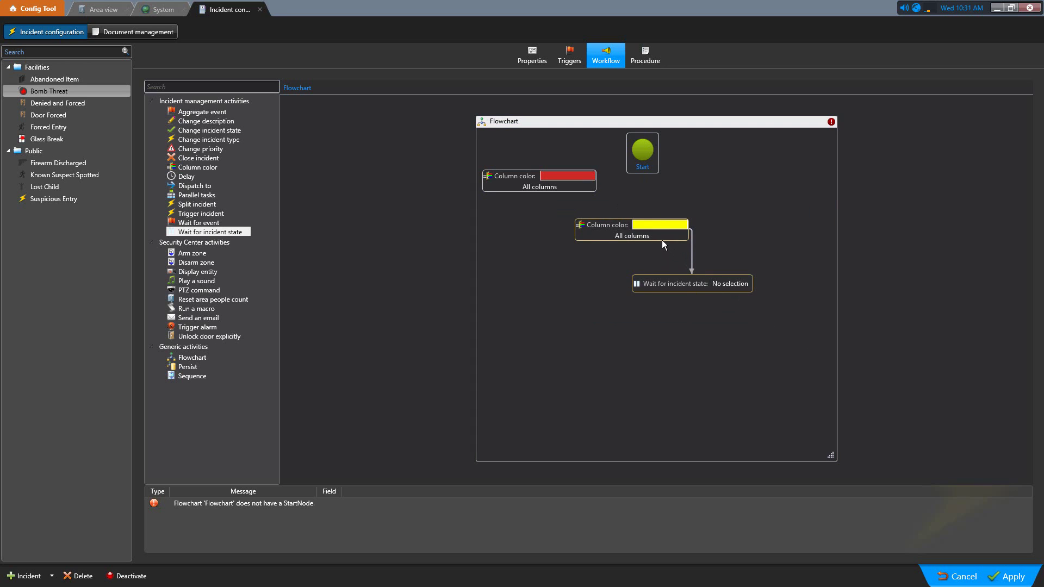
{"action": "left_click_drag", "start_coordinate": [662, 243], "coordinate": [691, 346]}
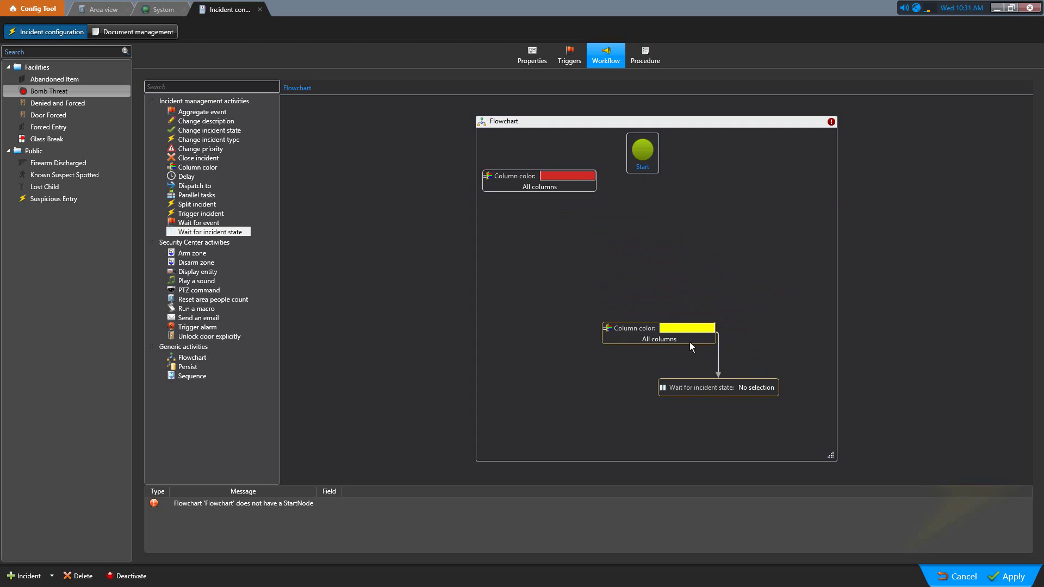
Place the red Column color activity under Start with a connection to it, and remove the connector between the yellow and wait activities.
{"action": "left_click_drag", "start_coordinate": [559, 194], "coordinate": [657, 221]}
{"action": "left_click_drag", "start_coordinate": [642, 176], "coordinate": [636, 199]}
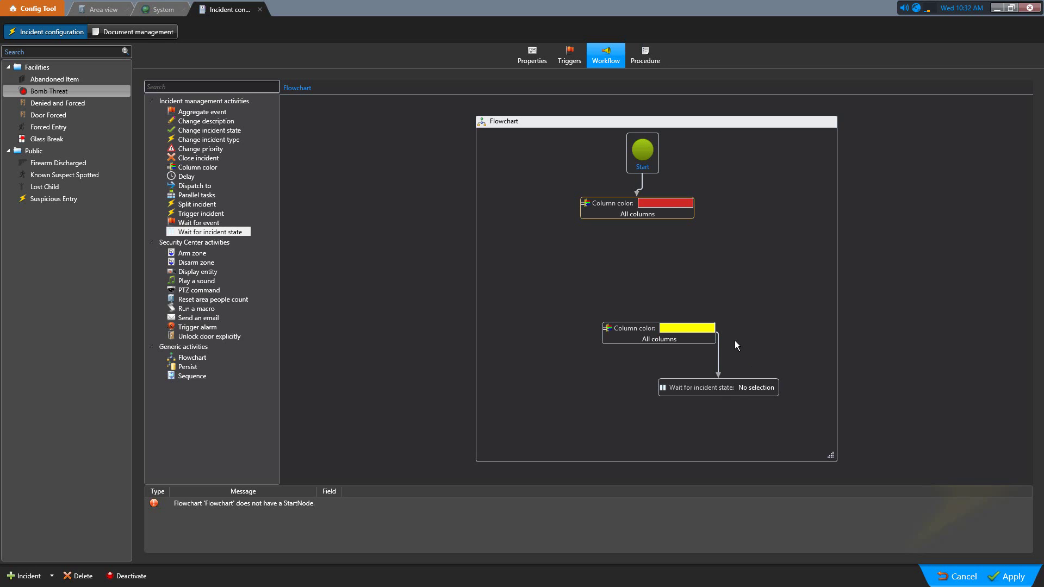
{"action": "left_click", "coordinate": [718, 352]}
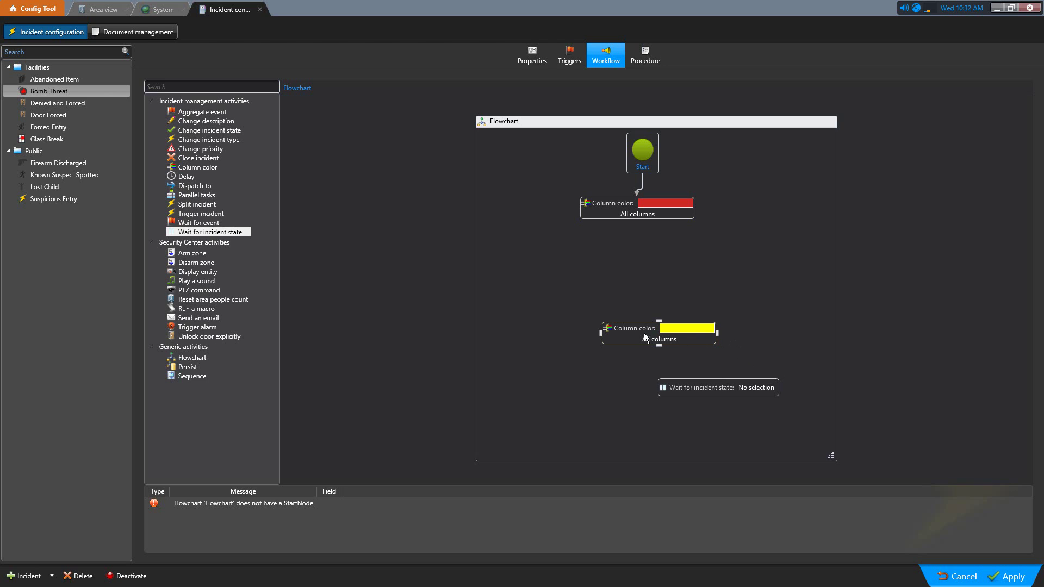
Move the yellow Column color below the wait activity, set the wait to In progress, and connect the wait to the yellow activity.
{"action": "left_click_drag", "start_coordinate": [644, 333], "coordinate": [709, 430]}
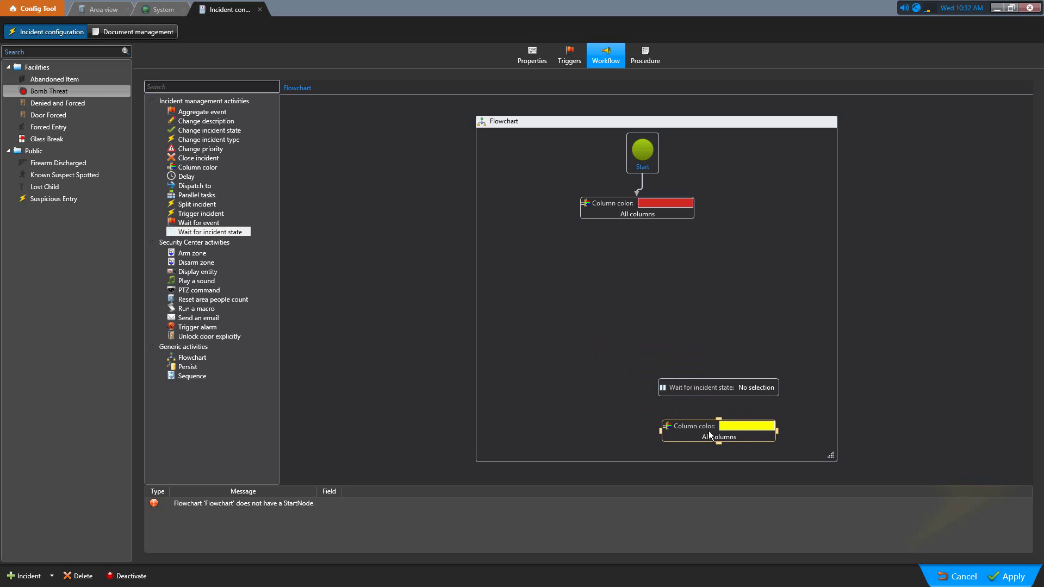
{"action": "double_click", "coordinate": [723, 386]}
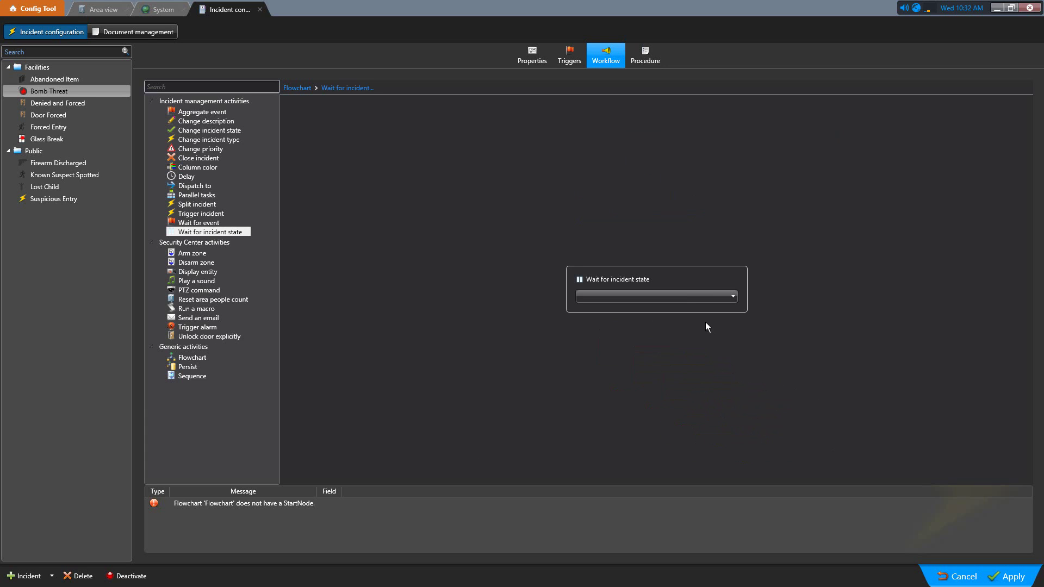
{"action": "left_click", "coordinate": [680, 294]}
{"action": "left_click", "coordinate": [624, 318]}
{"action": "left_click", "coordinate": [305, 89]}
{"action": "left_click_drag", "start_coordinate": [716, 398], "coordinate": [719, 427]}
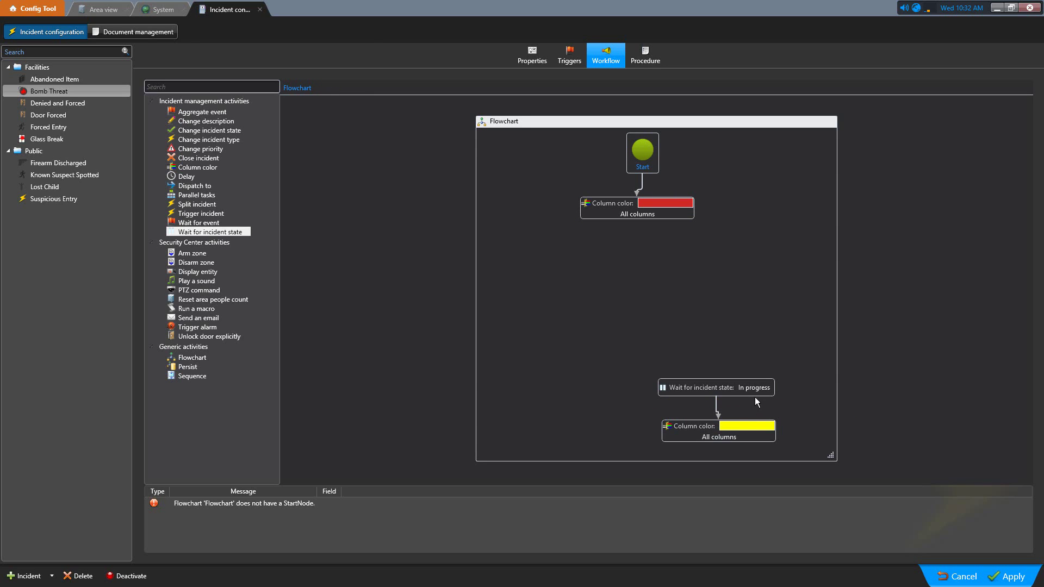
Move the wait and yellow Column color pair closer to the red activity and copy the pair.
{"action": "left_click_drag", "start_coordinate": [629, 352], "coordinate": [795, 449]}
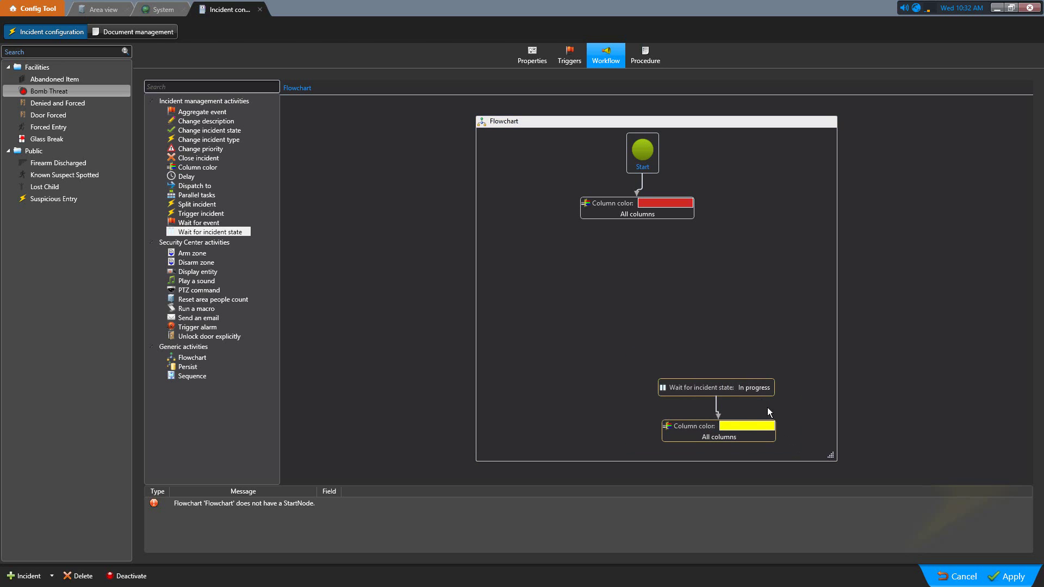
{"action": "left_click_drag", "start_coordinate": [752, 397], "coordinate": [713, 325]}
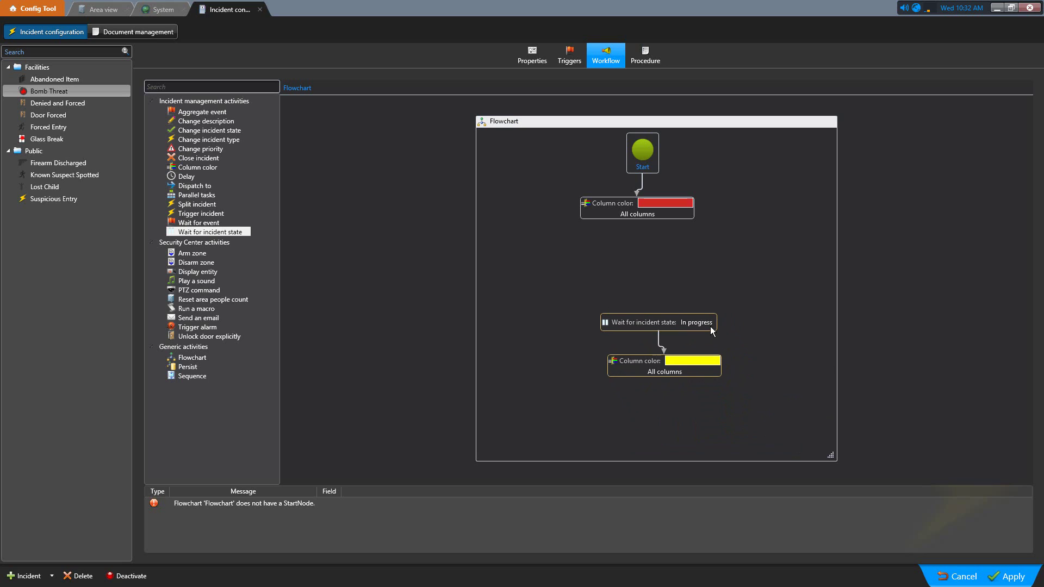
{"action": "right_click", "coordinate": [642, 322]}
{"action": "left_click", "coordinate": [669, 342]}
Add a nested Flowchart activity containing the pasted pair with its Start connected to the In progress wait, and apply the changes.
{"action": "left_click_drag", "start_coordinate": [190, 357], "coordinate": [763, 270]}
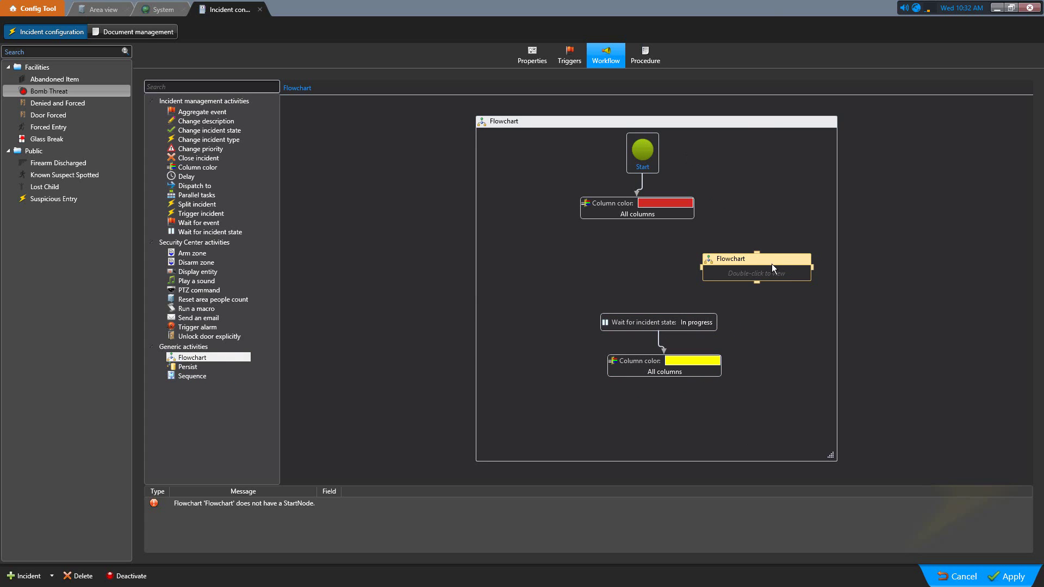
{"action": "double_click", "coordinate": [767, 276]}
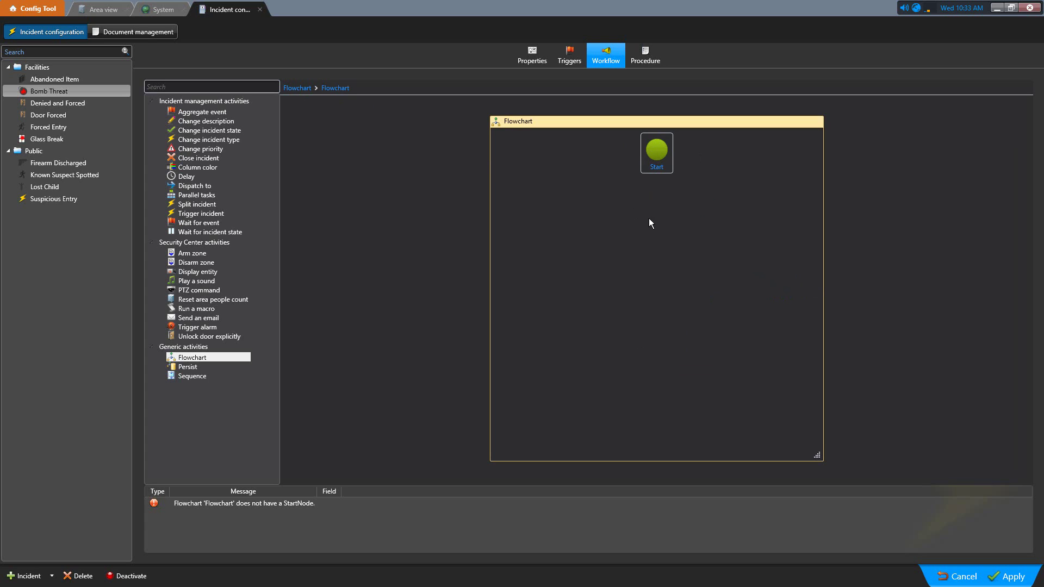
{"action": "right_click", "coordinate": [657, 243]}
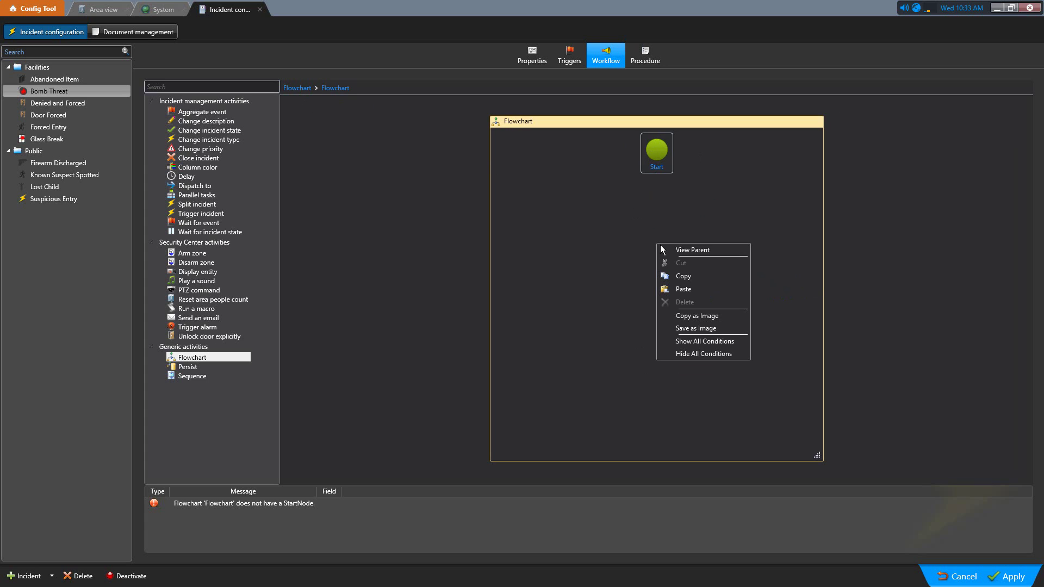
{"action": "left_click", "coordinate": [693, 287]}
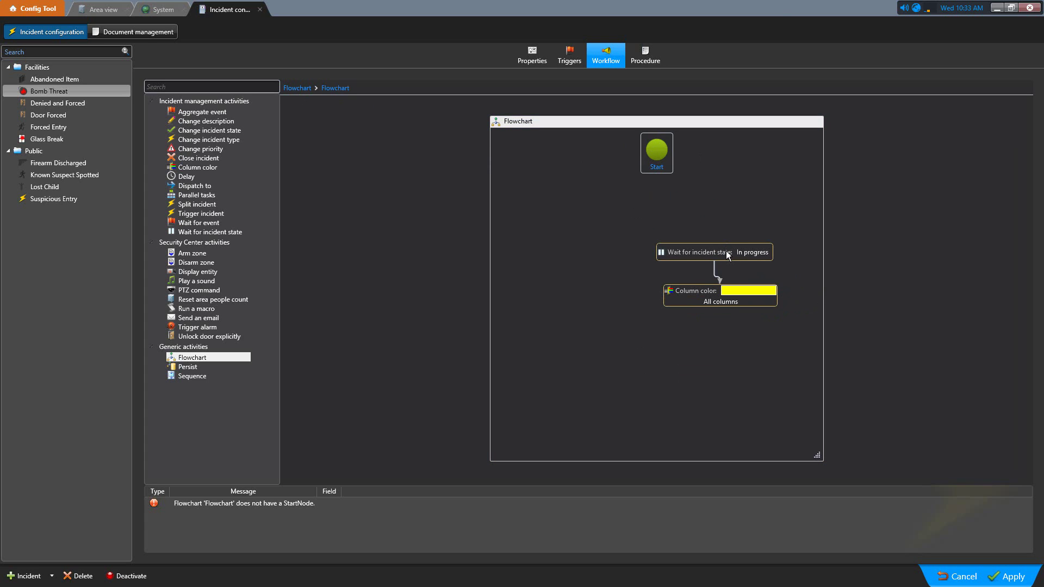
{"action": "left_click_drag", "start_coordinate": [725, 250], "coordinate": [668, 222]}
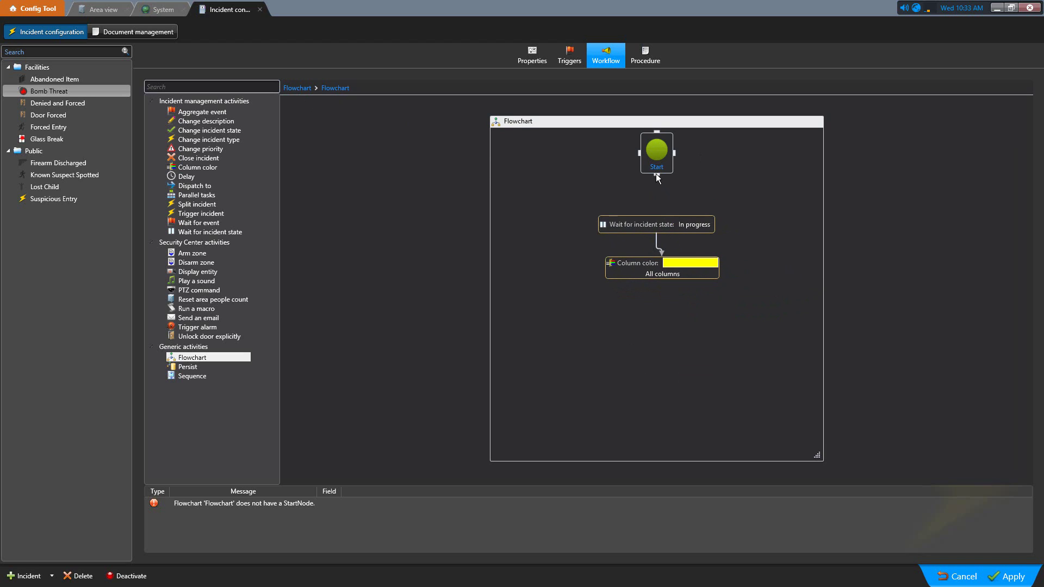
{"action": "left_click_drag", "start_coordinate": [656, 174], "coordinate": [655, 220]}
{"action": "left_click", "coordinate": [1013, 578]}
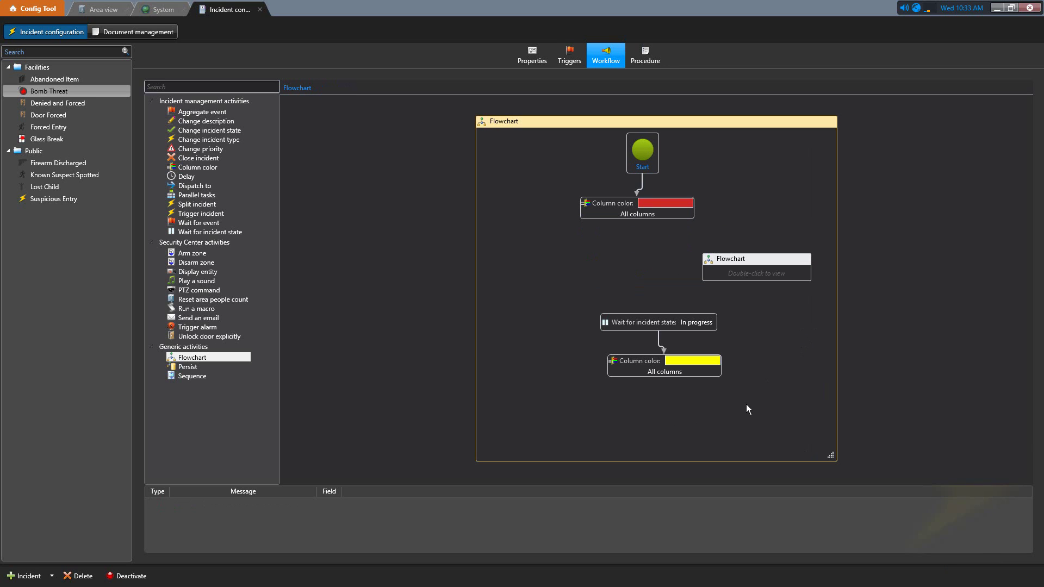
Delete the original wait and yellow Column color pair, and connect the red activity to the nested Flowchart moved beneath it.
{"action": "left_click_drag", "start_coordinate": [587, 305], "coordinate": [792, 429]}
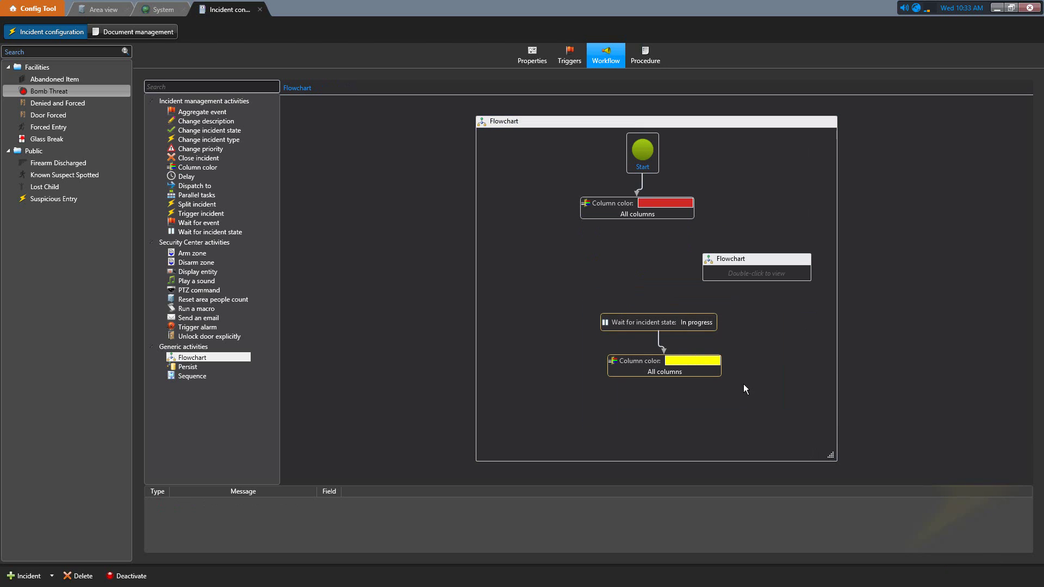
{"action": "key", "text": "Delete"}
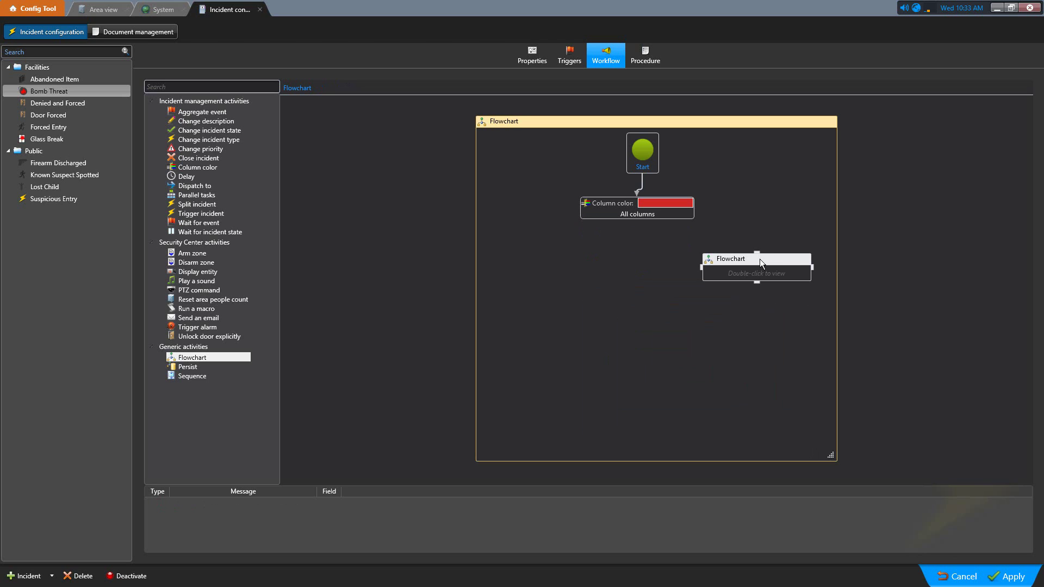
{"action": "left_click_drag", "start_coordinate": [759, 259], "coordinate": [640, 271]}
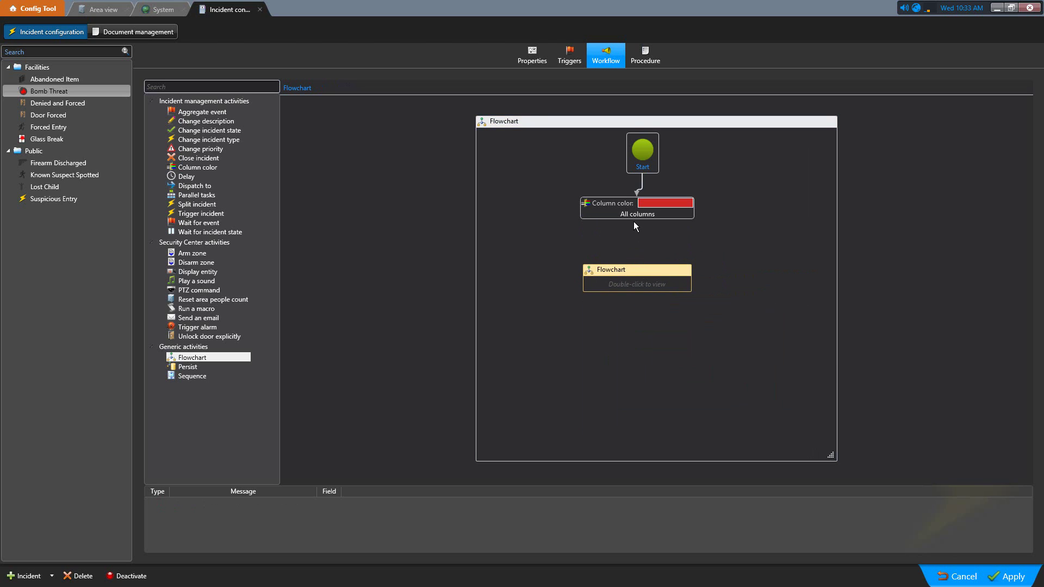
{"action": "left_click_drag", "start_coordinate": [637, 218], "coordinate": [637, 266]}
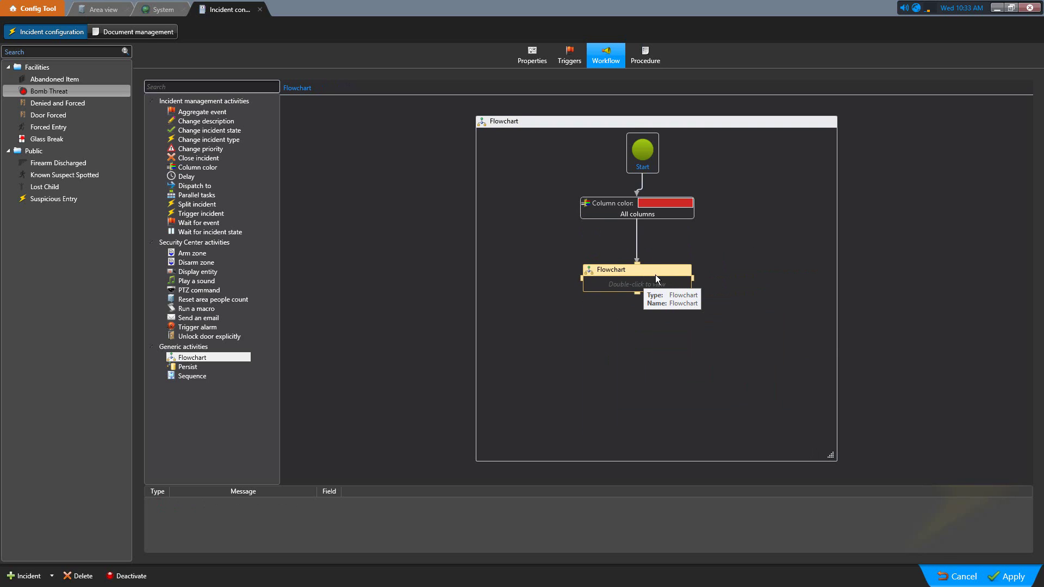
Duplicate the nested Flowchart, connect the original to the copy, and apply the changes.
{"action": "right_click", "coordinate": [651, 273]}
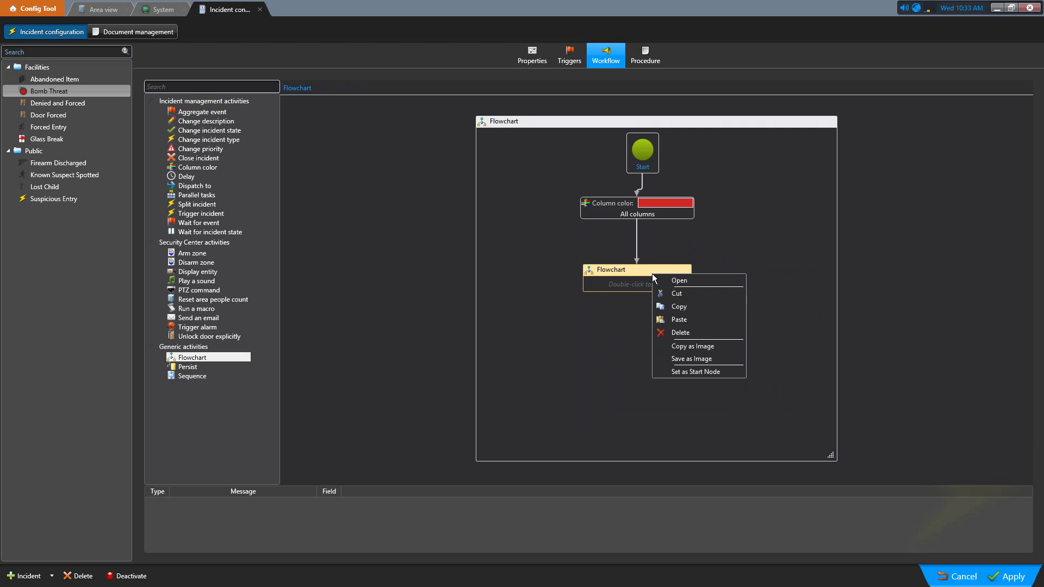
{"action": "left_click", "coordinate": [678, 311]}
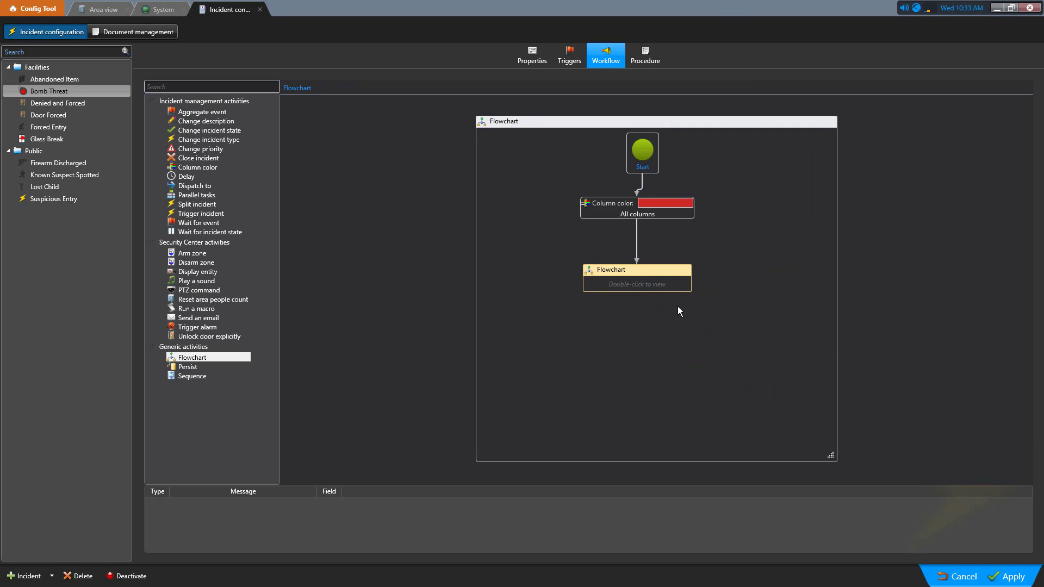
{"action": "right_click", "coordinate": [693, 377]}
{"action": "left_click", "coordinate": [726, 404]}
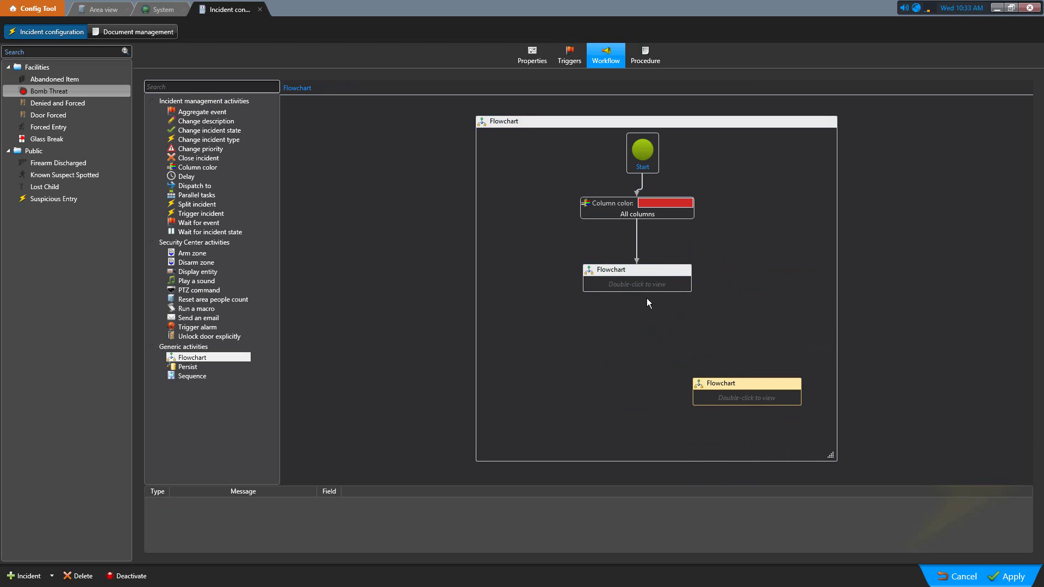
{"action": "left_click_drag", "start_coordinate": [637, 294], "coordinate": [692, 392]}
{"action": "left_click", "coordinate": [743, 245]}
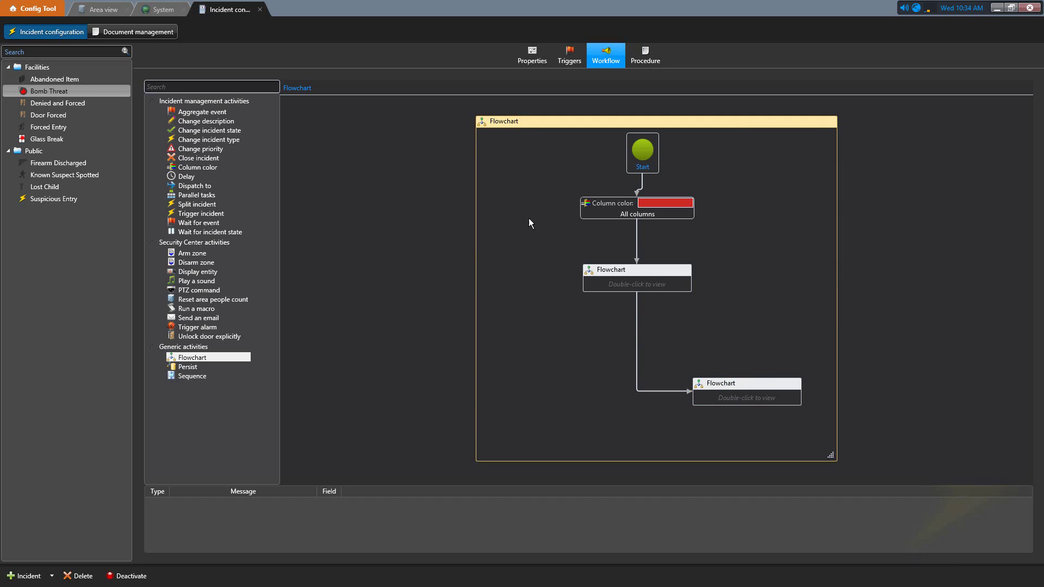
Delete all activities below Start in the main flowchart and apply the change.
{"action": "left_click_drag", "start_coordinate": [515, 175], "coordinate": [821, 446]}
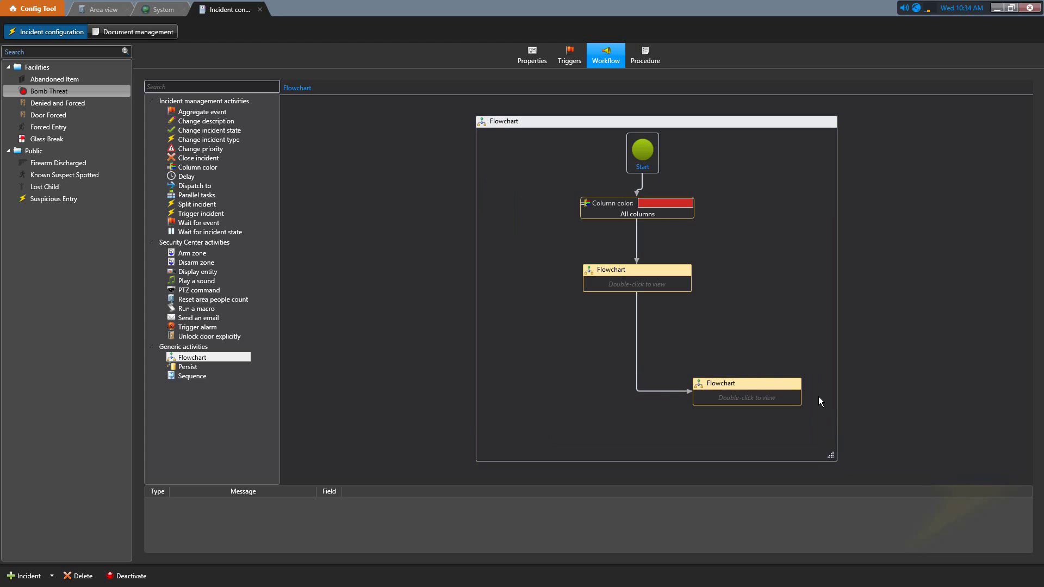
{"action": "key", "text": "Delete"}
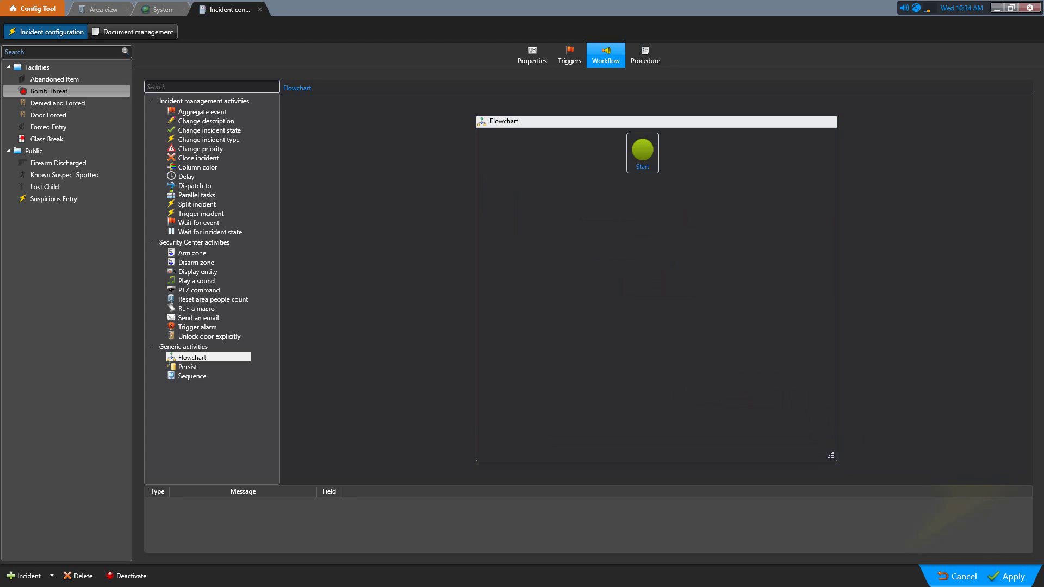
{"action": "left_click", "coordinate": [583, 249]}
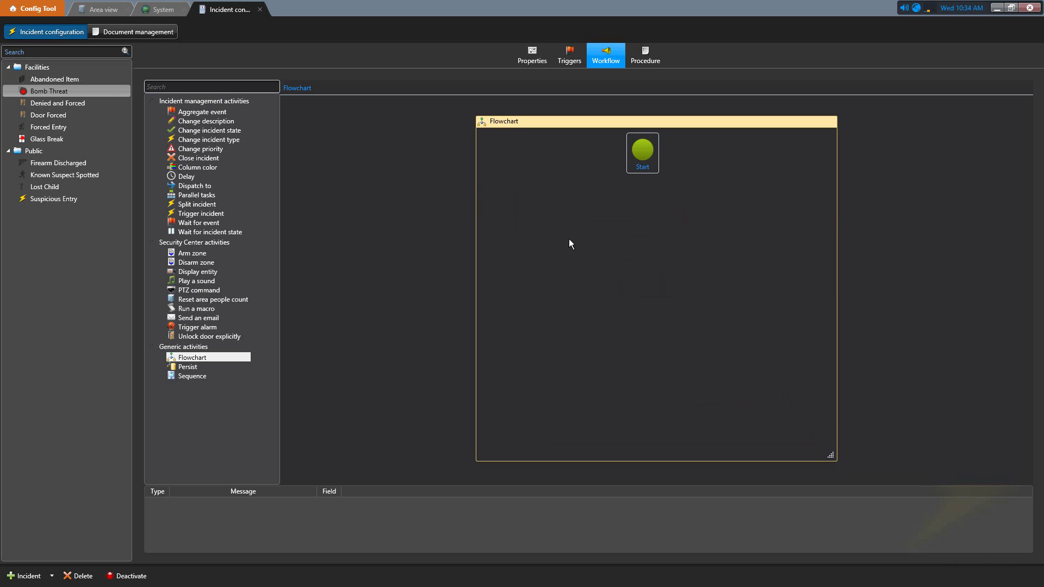
Review the Incident Manager role's incident states with their allowed users and accepted incoming states, and return to the incident configuration.
{"action": "left_click", "coordinate": [162, 11]}
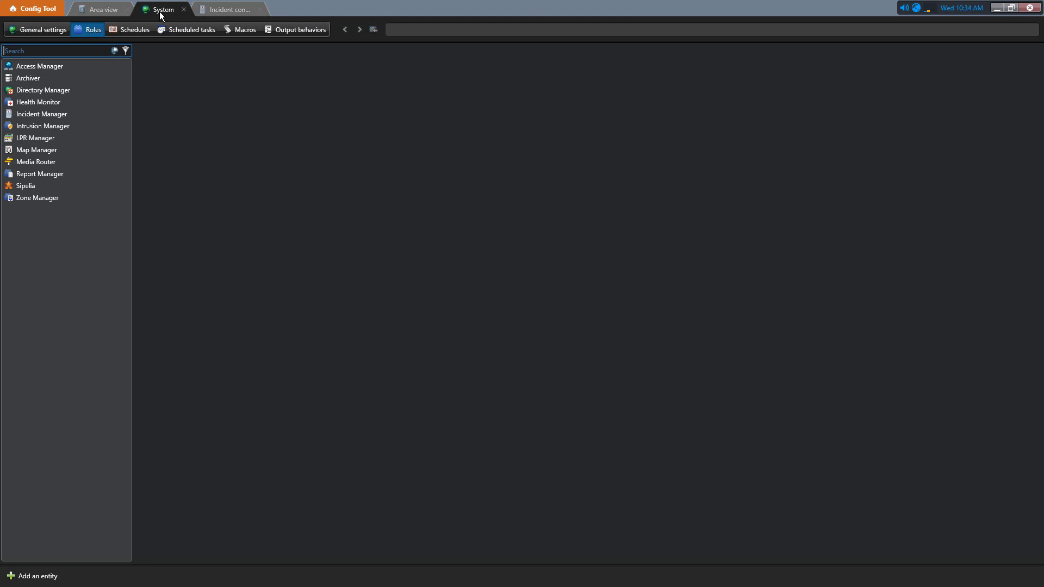
{"action": "left_click", "coordinate": [86, 114]}
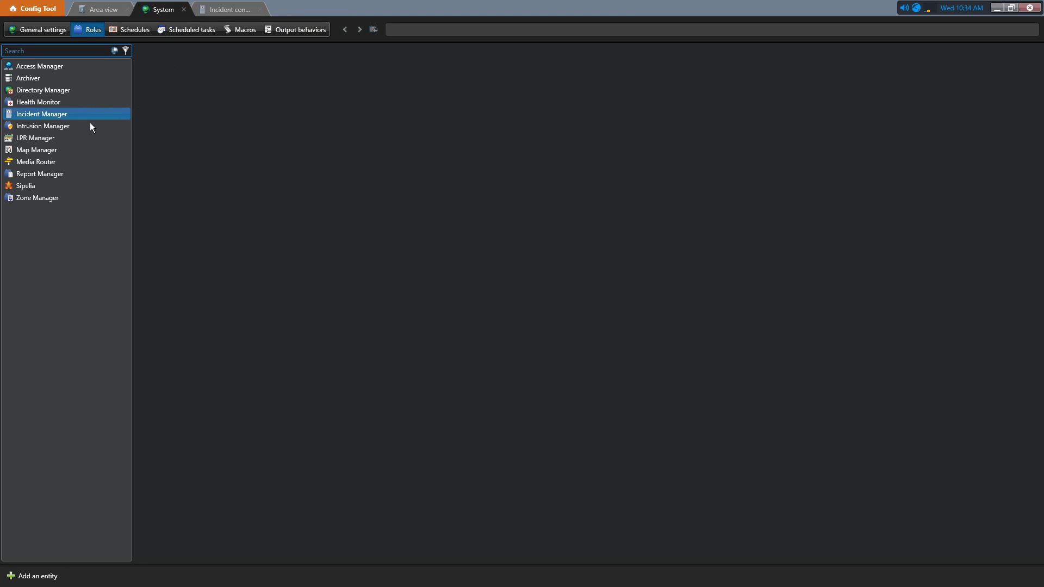
{"action": "left_click", "coordinate": [605, 56]}
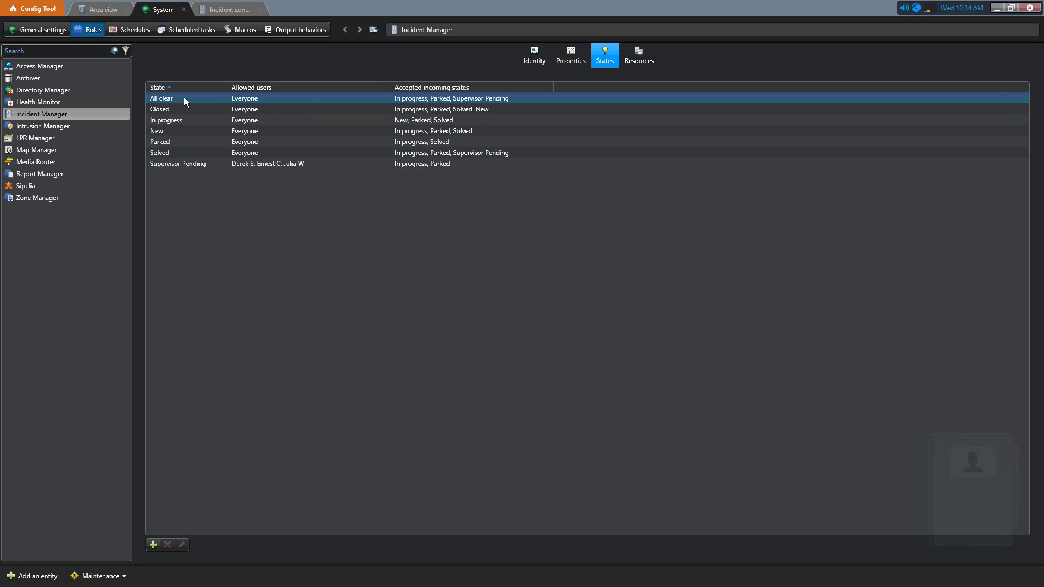
{"action": "left_click", "coordinate": [228, 11]}
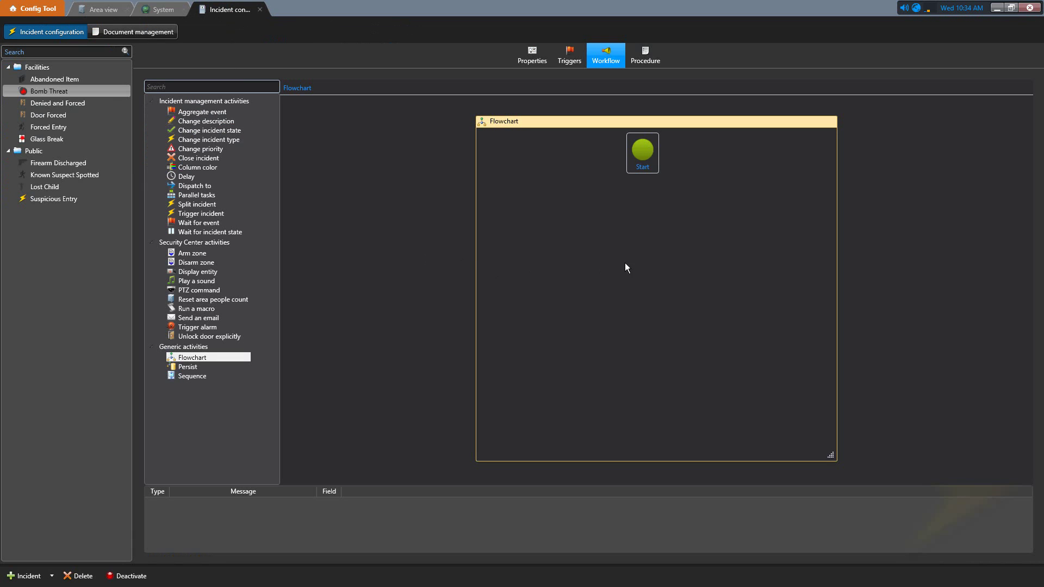
Add a Column color activity below Start in the Bomb Threat workflow, set it to red, and connect Start to it.
{"action": "left_click", "coordinate": [91, 95]}
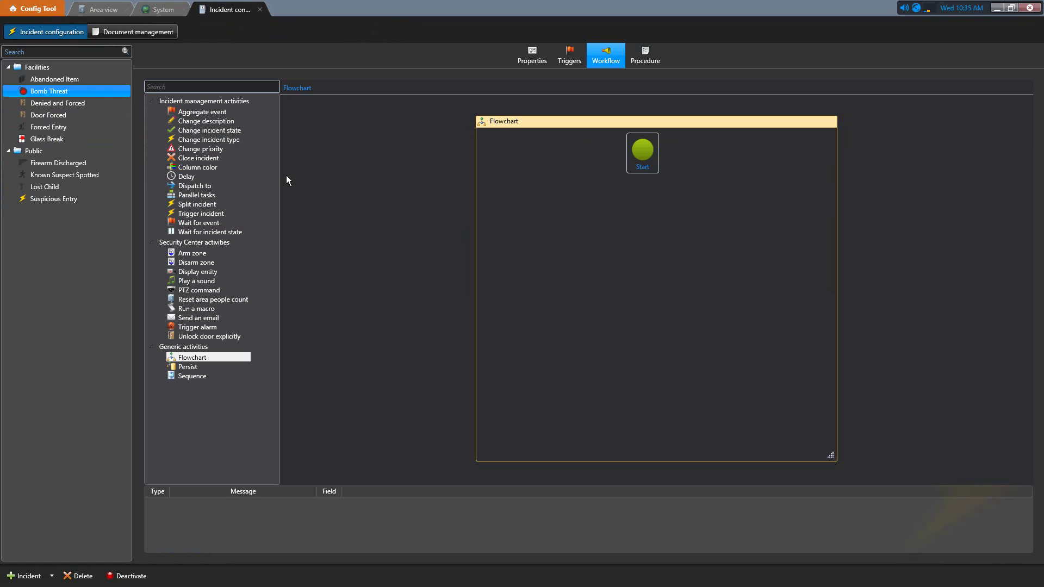
{"action": "left_click_drag", "start_coordinate": [219, 167], "coordinate": [610, 259]}
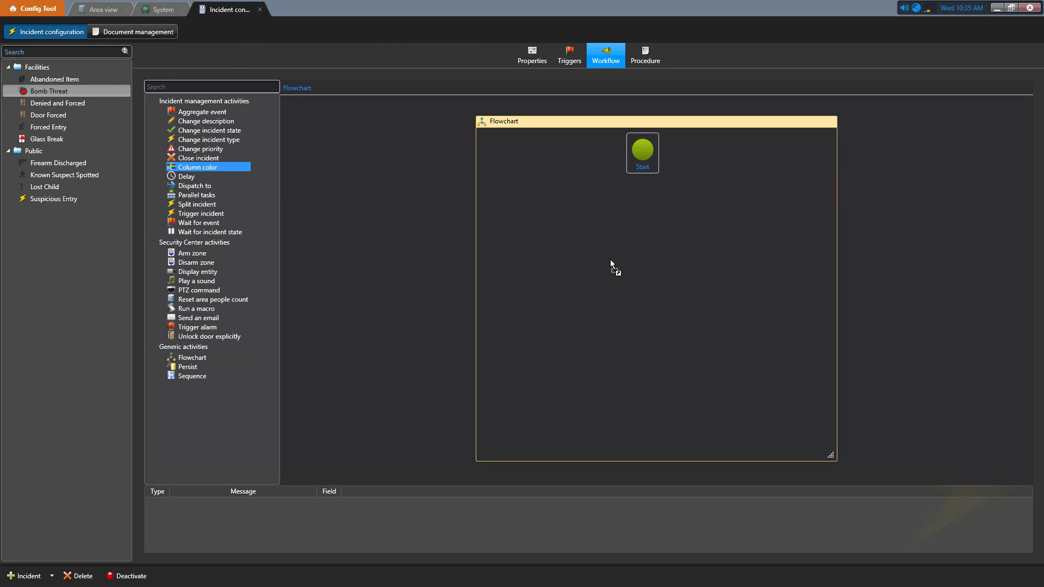
{"action": "left_click_drag", "start_coordinate": [644, 214], "coordinate": [644, 213]}
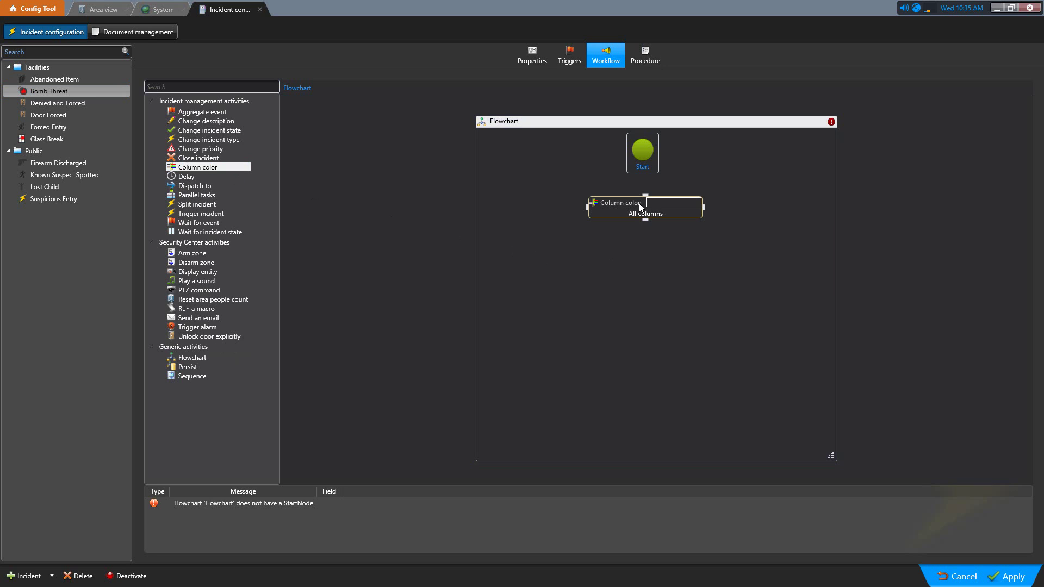
{"action": "double_click", "coordinate": [639, 205]}
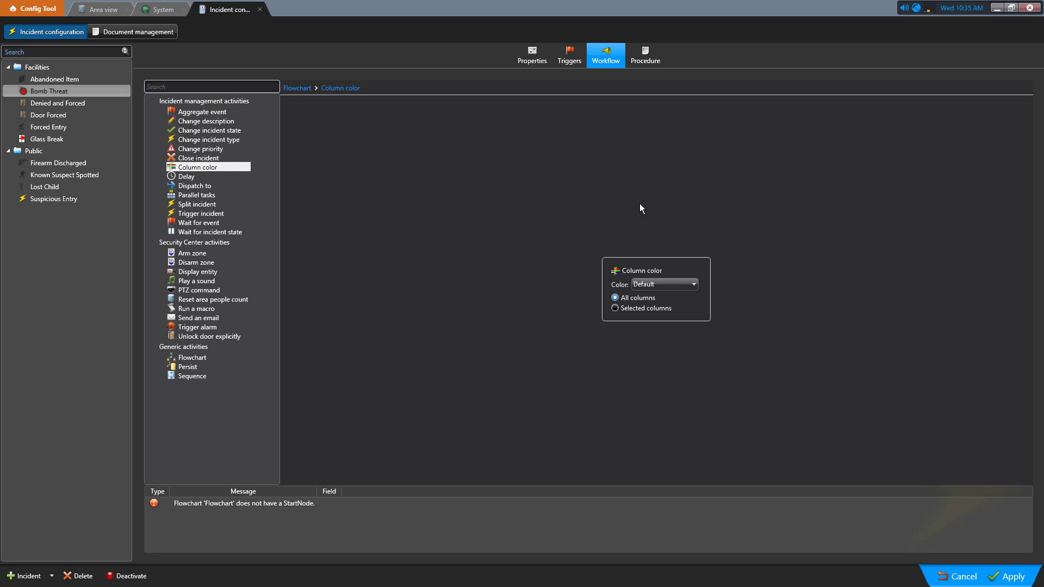
{"action": "left_click", "coordinate": [678, 284]}
{"action": "left_click", "coordinate": [670, 309]}
{"action": "left_click", "coordinate": [300, 88]}
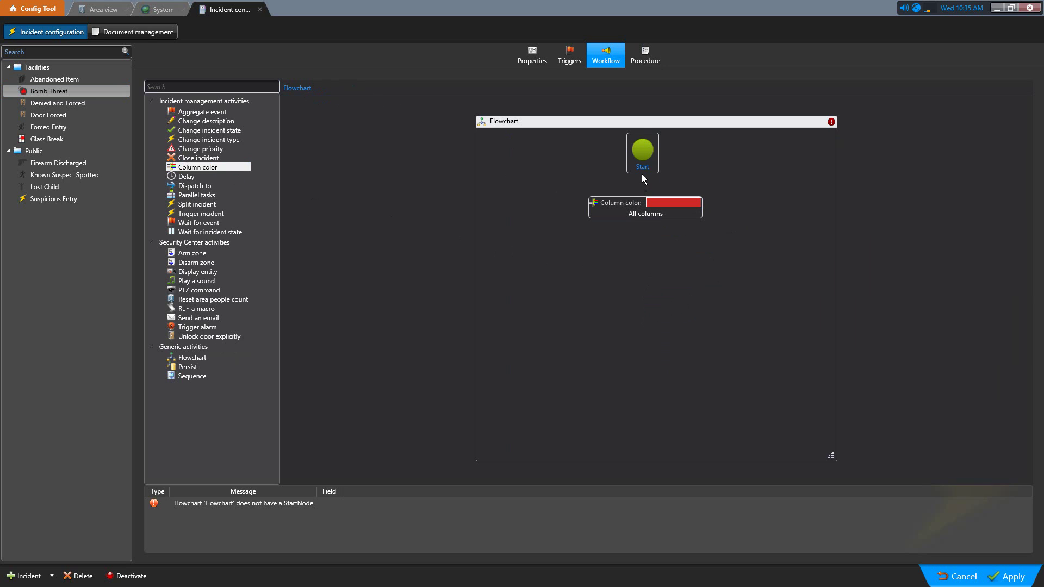
{"action": "mouse_move", "coordinate": [645, 174]}
{"action": "left_click_drag", "start_coordinate": [648, 199], "coordinate": [647, 199]}
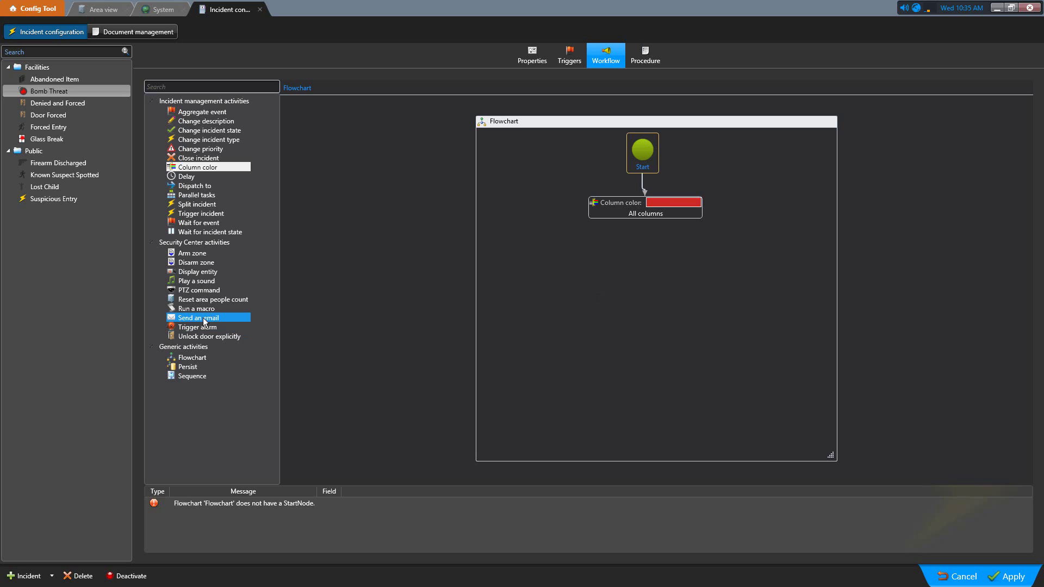
Add a Send an email activity below Column color and choose Administrators as its recipients.
{"action": "left_click_drag", "start_coordinate": [204, 320], "coordinate": [643, 293]}
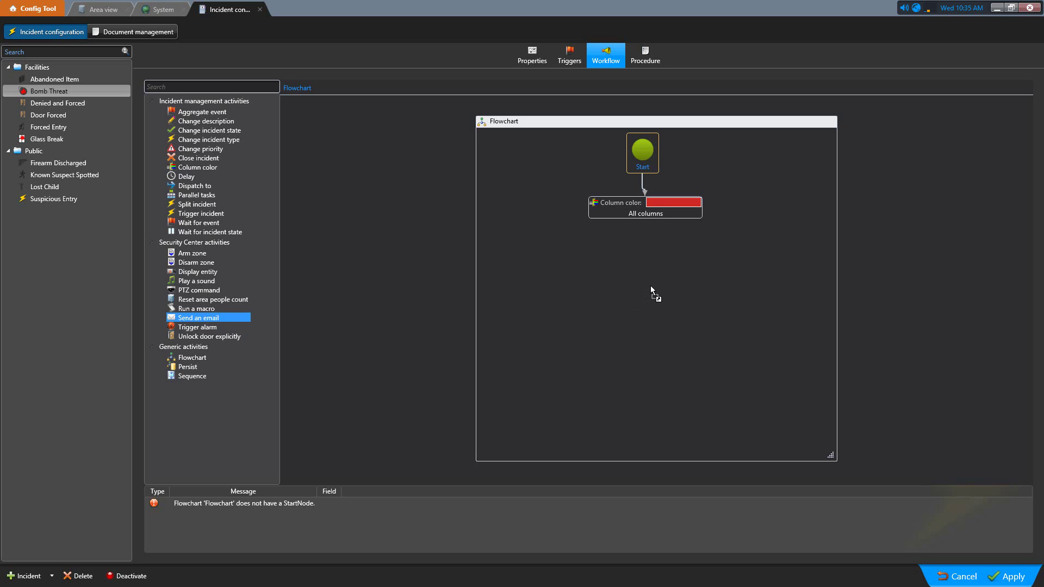
{"action": "left_click_drag", "start_coordinate": [647, 274], "coordinate": [648, 273]}
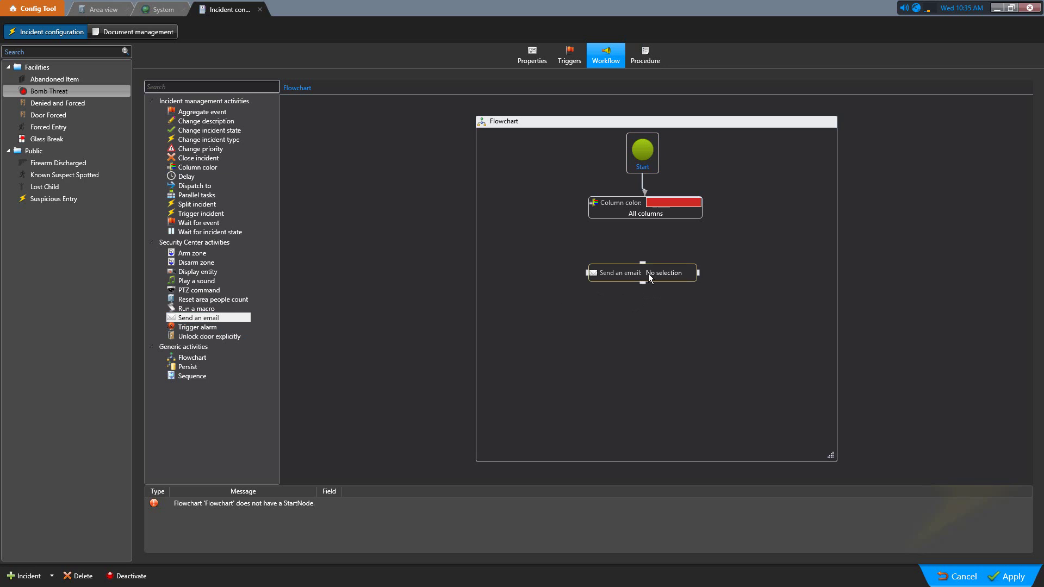
{"action": "double_click", "coordinate": [661, 274]}
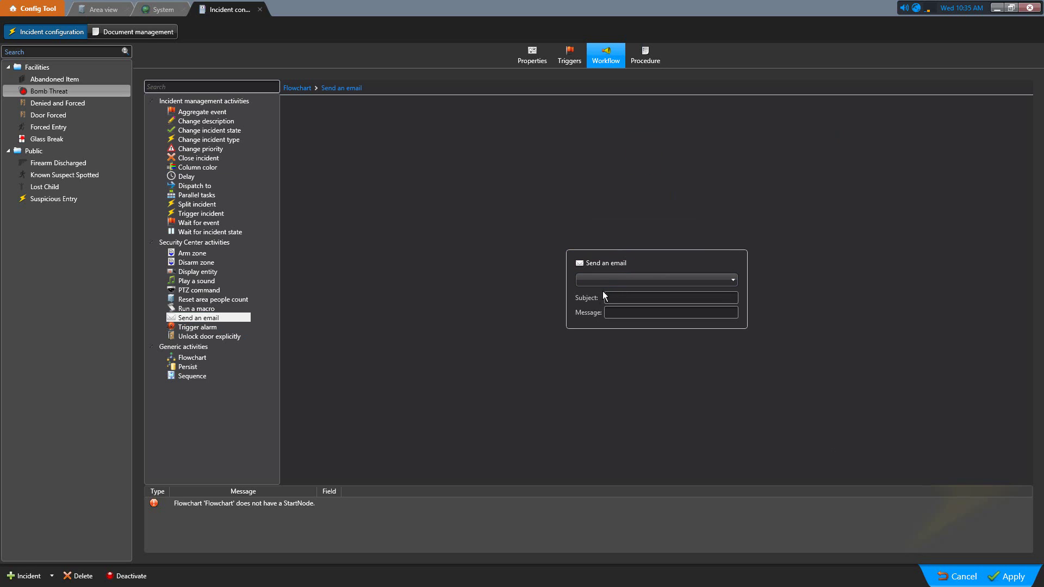
{"action": "left_click", "coordinate": [616, 280]}
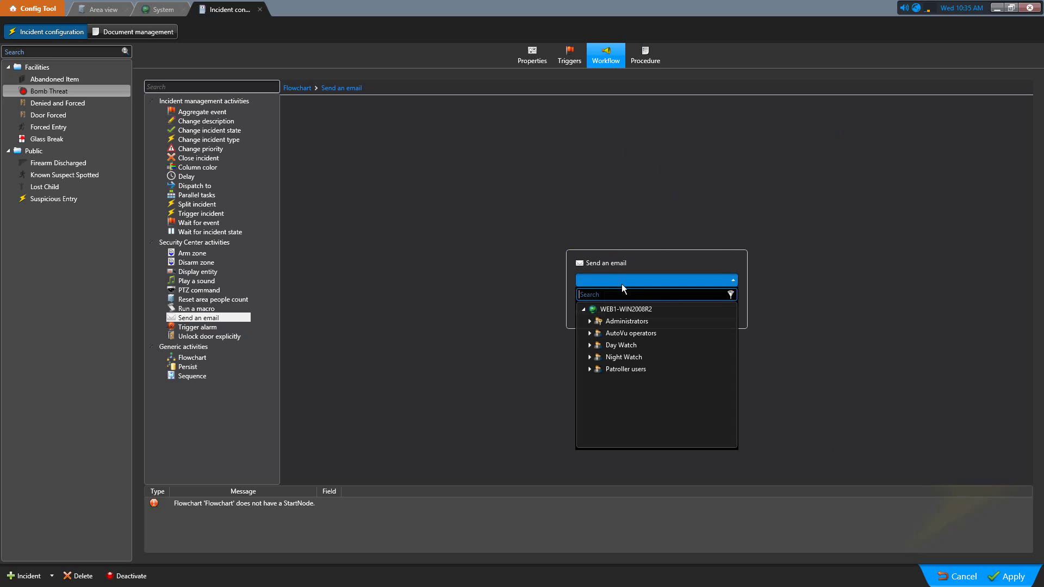
{"action": "left_click", "coordinate": [631, 320]}
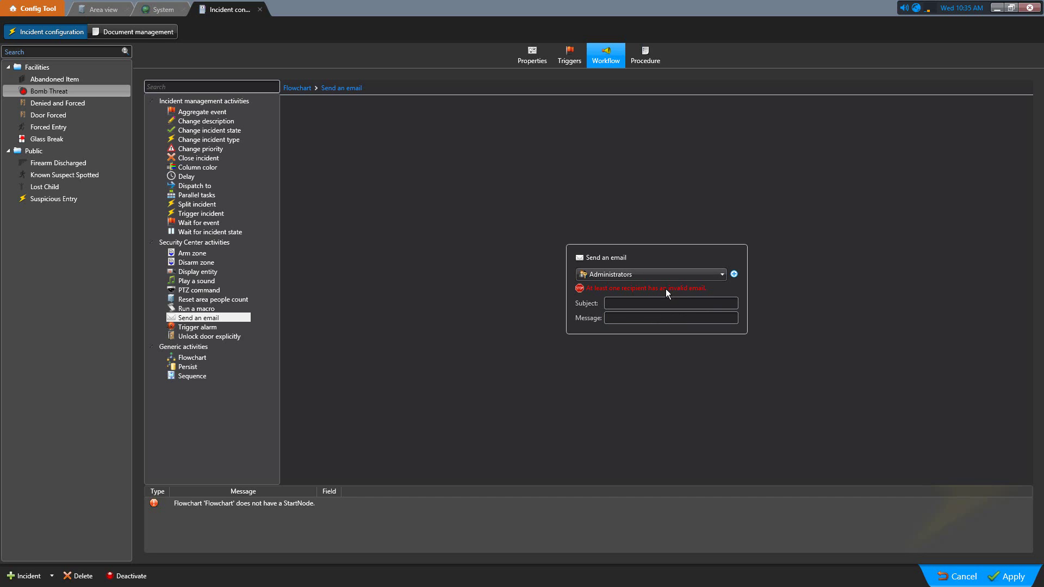
Set the email's subject to "Bomb Threat" and its message to "Please call the SOC".
{"action": "left_click", "coordinate": [632, 304]}
{"action": "type", "text": "Bomb Threat"}
{"action": "left_click", "coordinate": [622, 314]}
{"action": "type", "text": "Please"}
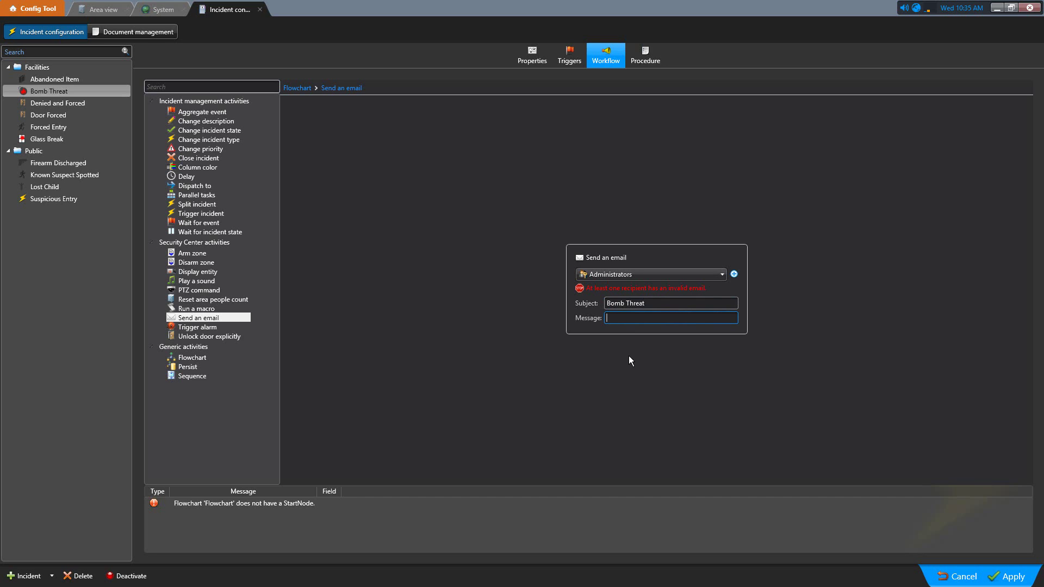
{"action": "type", "text": " call the SOC"}
Apply the changes, connect Column color to Send an email, and place the email activity closer beneath it.
{"action": "left_click", "coordinate": [1011, 576]}
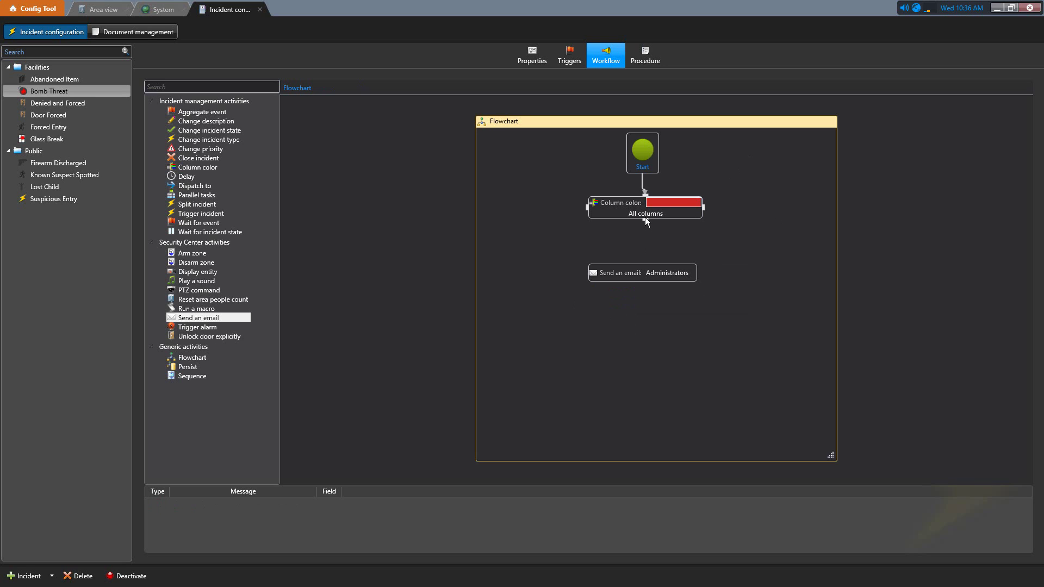
{"action": "left_click_drag", "start_coordinate": [644, 220], "coordinate": [655, 254]}
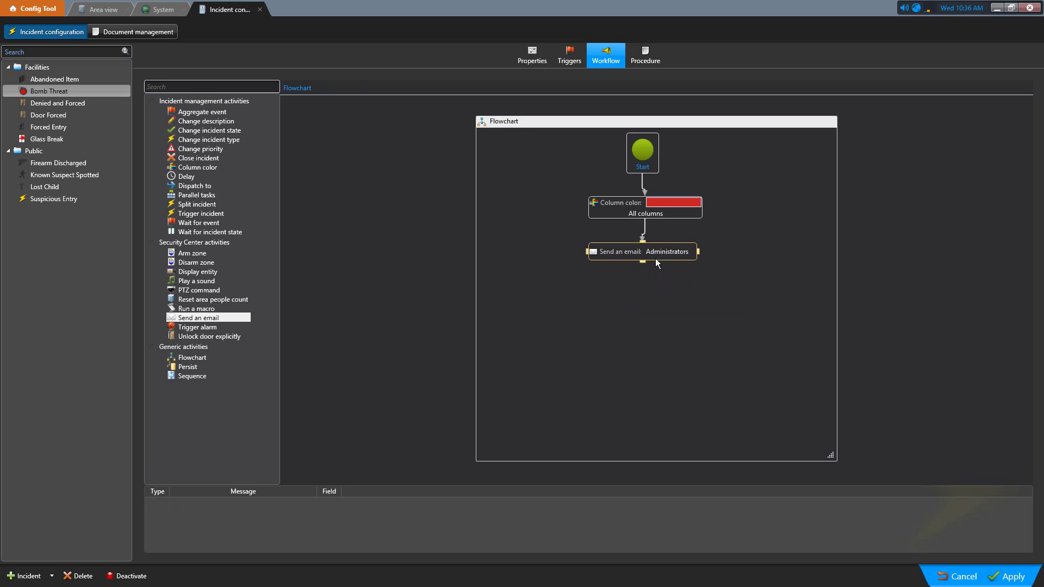
{"action": "left_click", "coordinate": [675, 305]}
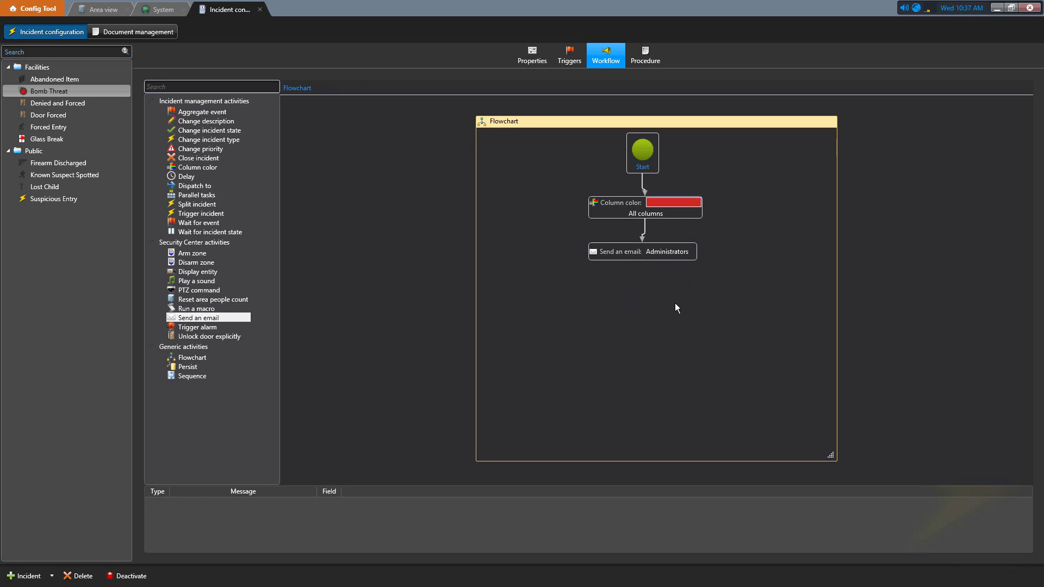
Add a Trigger alarm activity below Send an email and choose the Bomb Threat alarm for it.
{"action": "left_click", "coordinate": [210, 328]}
{"action": "left_click_drag", "start_coordinate": [209, 327], "coordinate": [636, 305]}
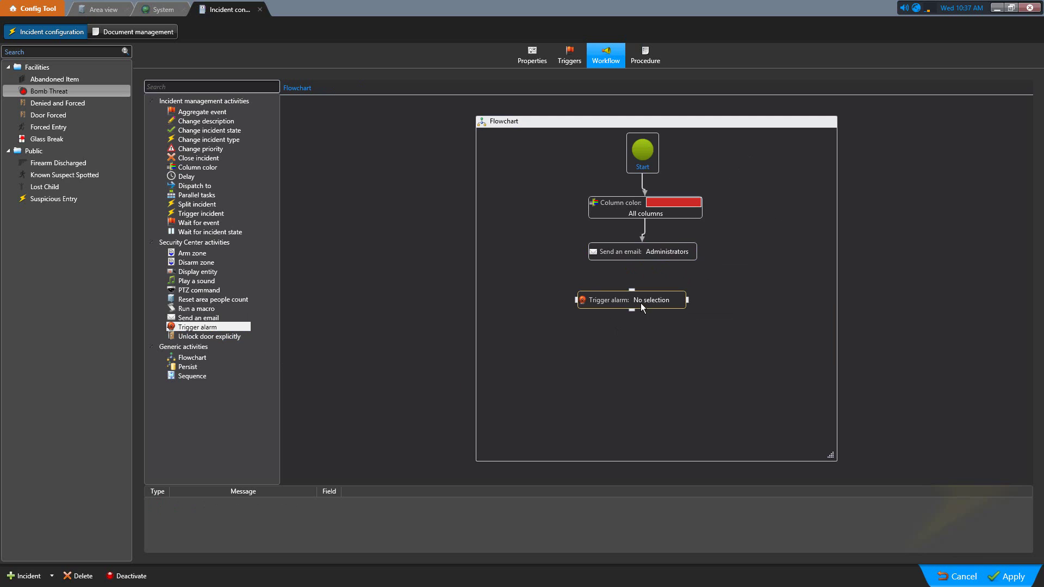
{"action": "double_click", "coordinate": [638, 300]}
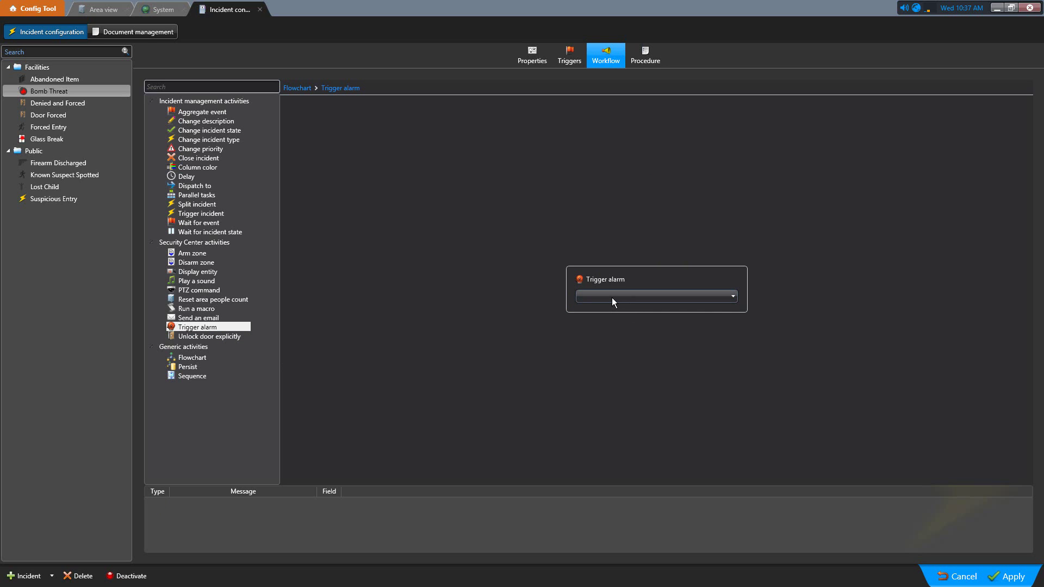
{"action": "left_click", "coordinate": [612, 298]}
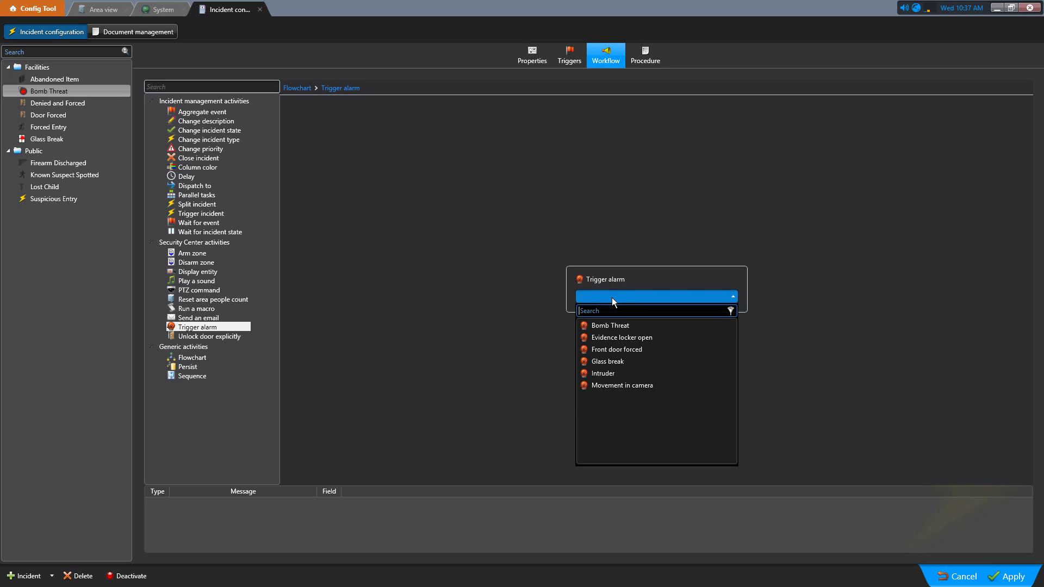
{"action": "left_click", "coordinate": [623, 326]}
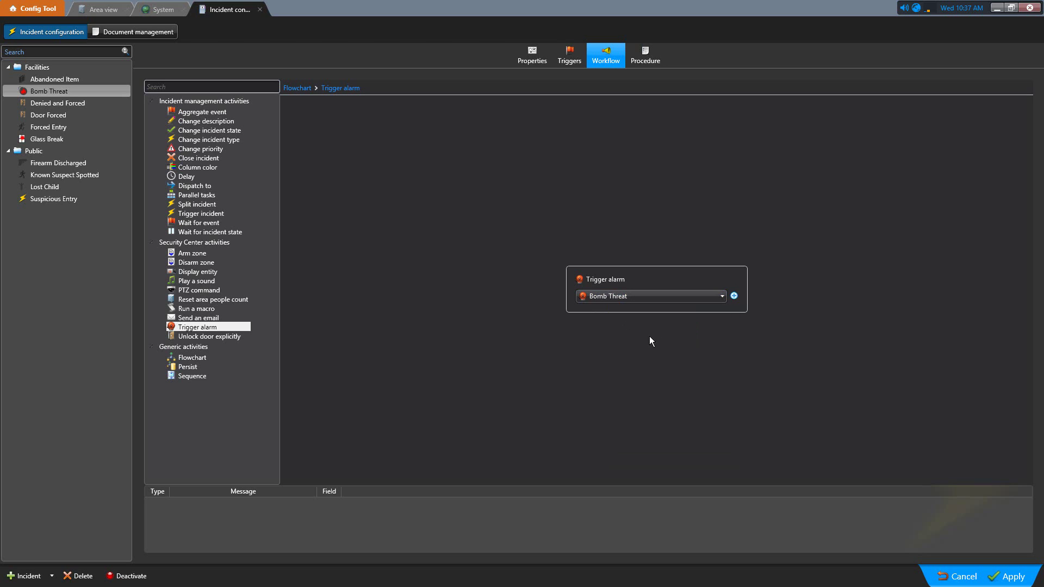
{"action": "left_click", "coordinate": [734, 296]}
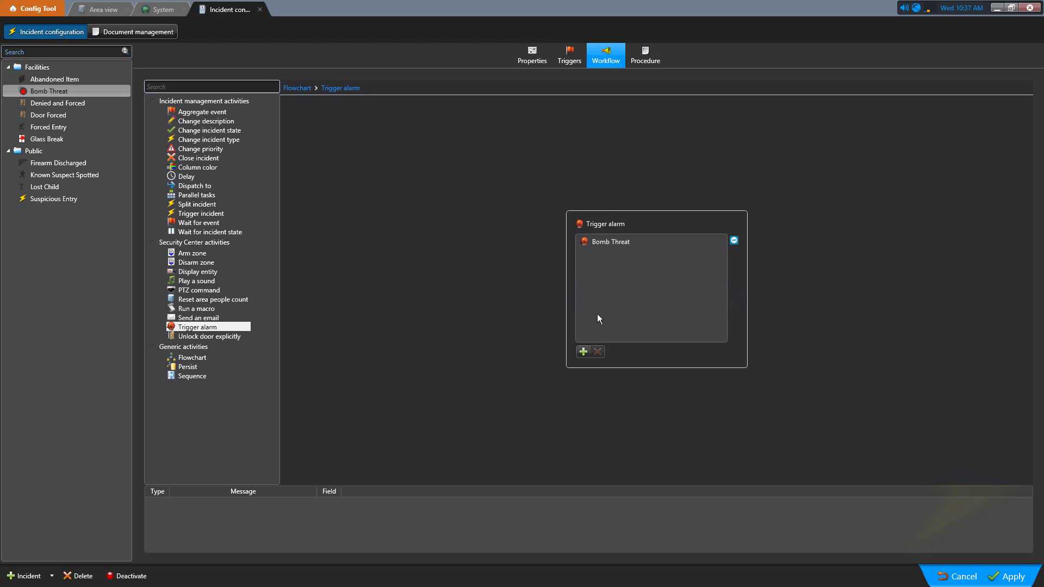
{"action": "left_click", "coordinate": [583, 352]}
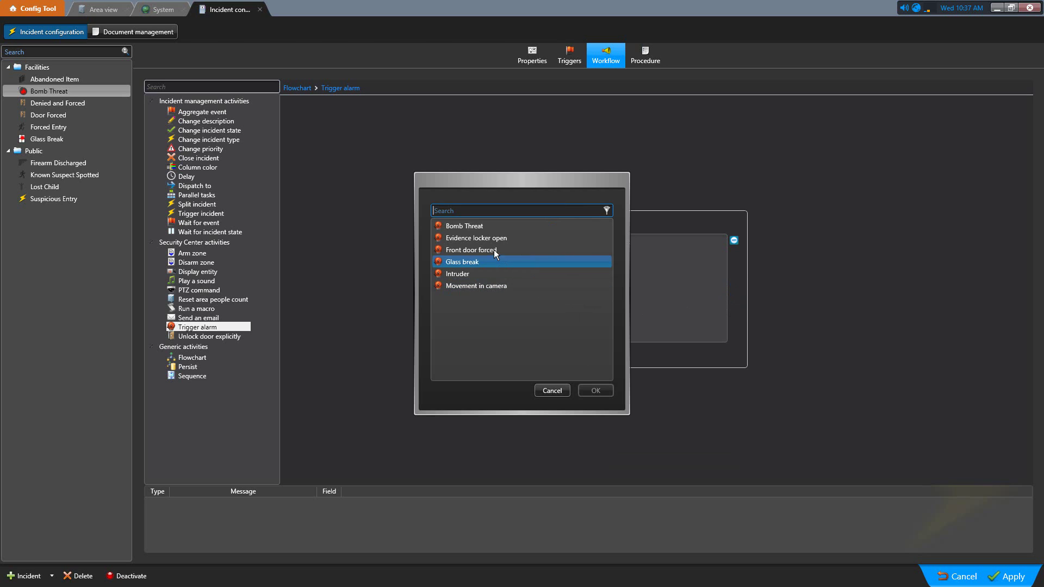
{"action": "left_click", "coordinate": [552, 391]}
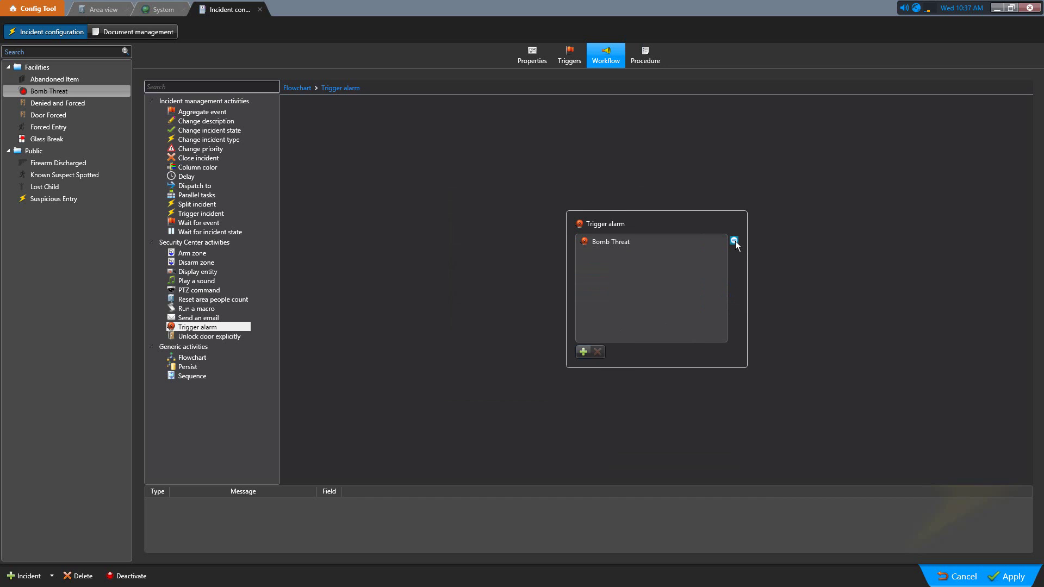
{"action": "left_click", "coordinate": [734, 242]}
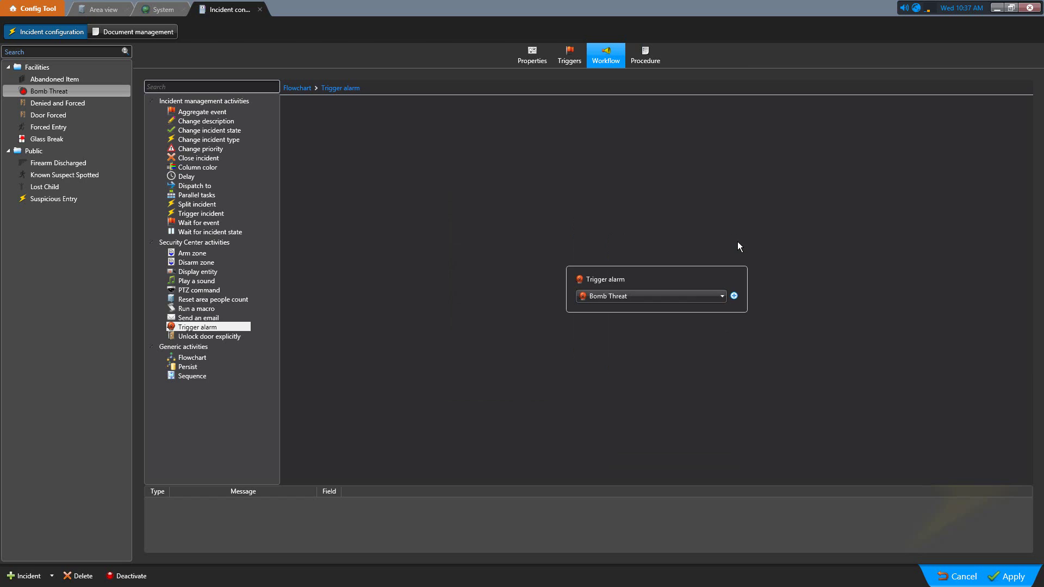
In the main flowchart, connect Send an email to Trigger alarm and add a connected Unlock door explicitly activity beneath the alarm.
{"action": "left_click", "coordinate": [298, 90]}
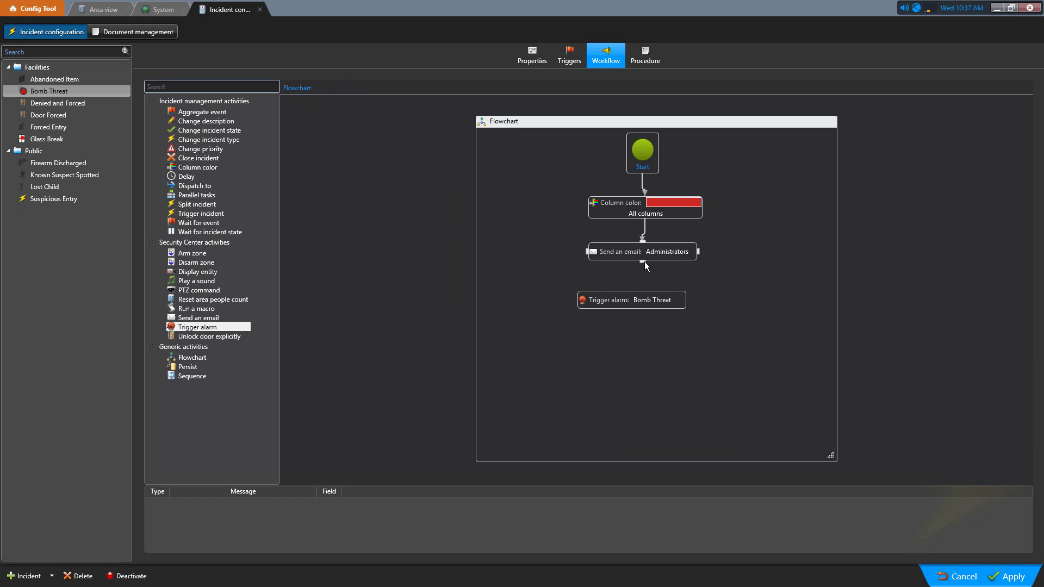
{"action": "left_click_drag", "start_coordinate": [644, 264], "coordinate": [642, 296]}
{"action": "mouse_move", "coordinate": [218, 337]}
{"action": "left_mouse_down"}
{"action": "mouse_move", "coordinate": [678, 341]}
{"action": "mouse_move", "coordinate": [627, 346]}
{"action": "mouse_move", "coordinate": [636, 339]}
{"action": "left_mouse_up"}
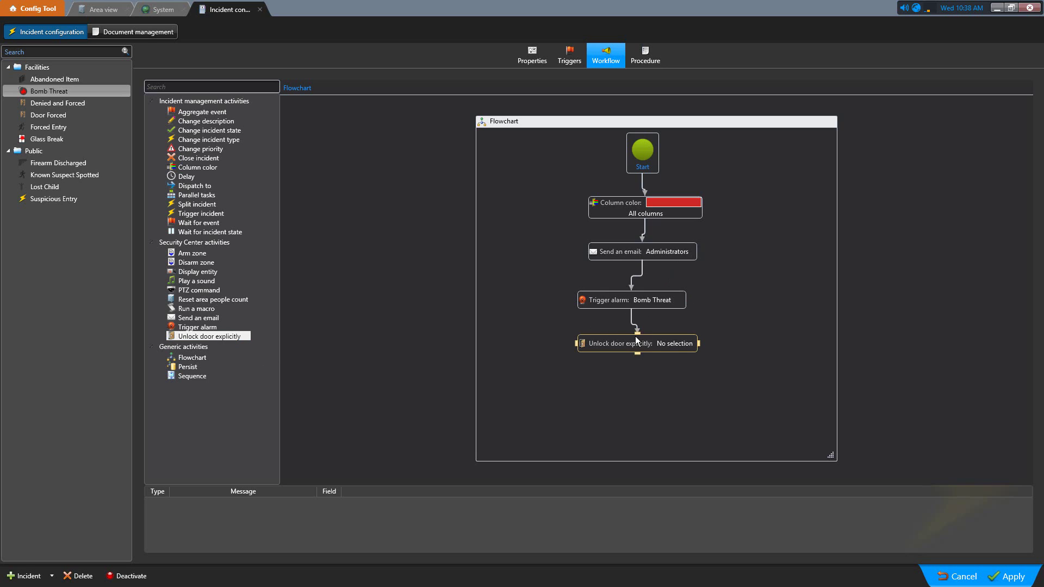
Set the Unlock door explicitly activity to unlock the Evidence Locker and Secure Entrance doors.
{"action": "double_click", "coordinate": [629, 344]}
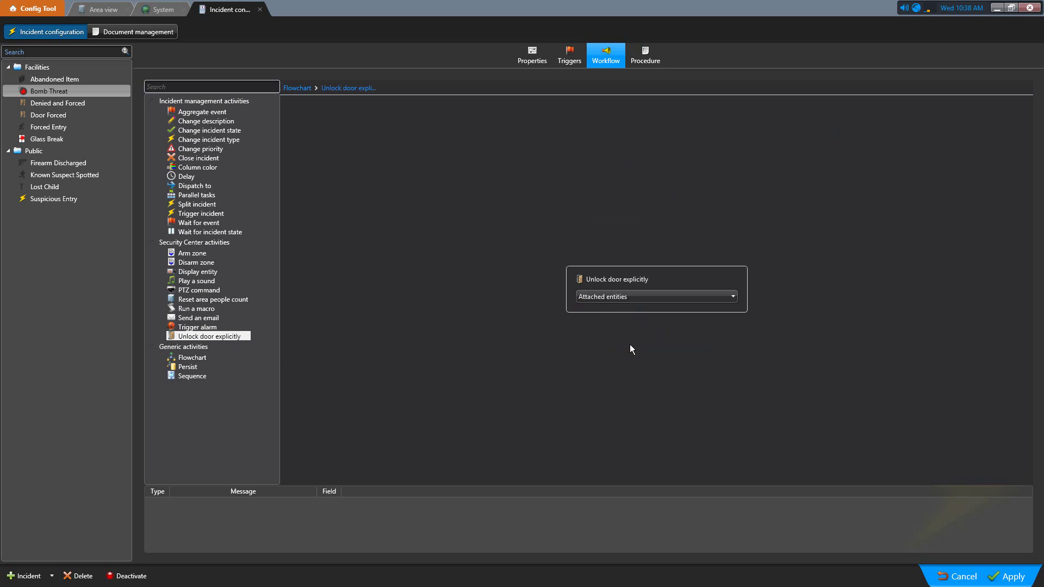
{"action": "left_click", "coordinate": [640, 298]}
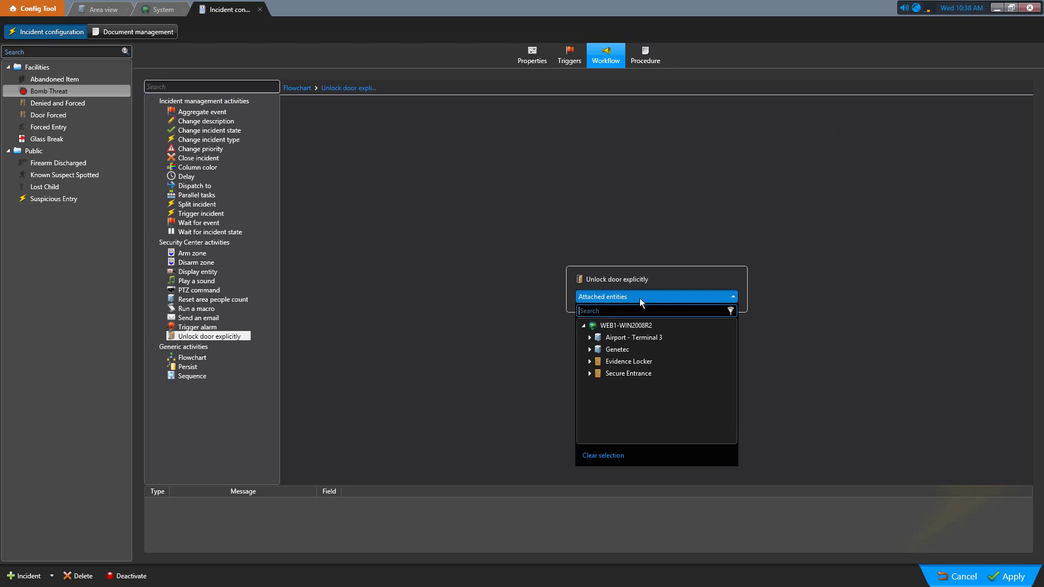
{"action": "left_click", "coordinate": [641, 361]}
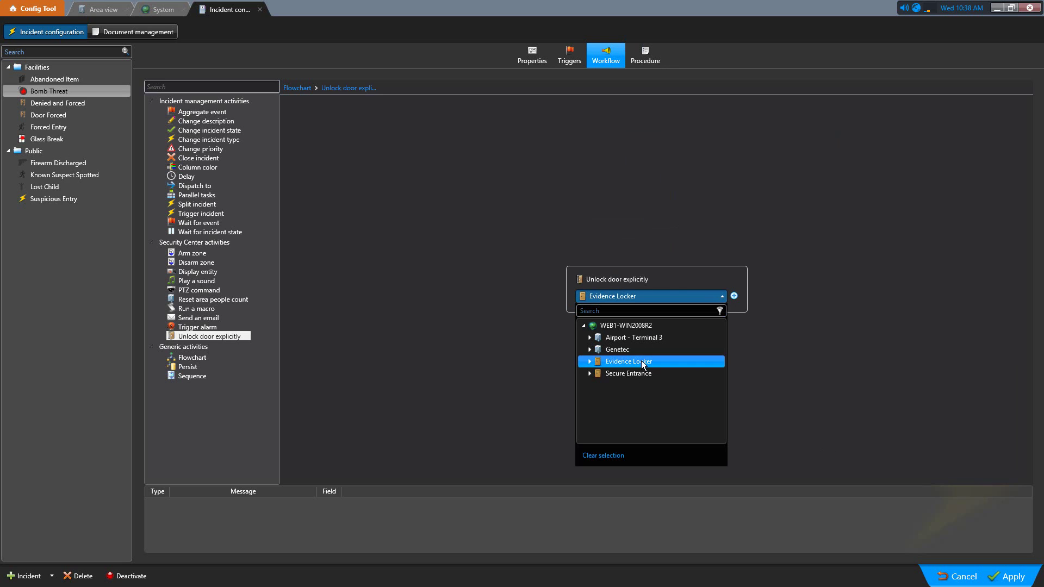
{"action": "left_click", "coordinate": [734, 297]}
{"action": "left_click", "coordinate": [583, 352]}
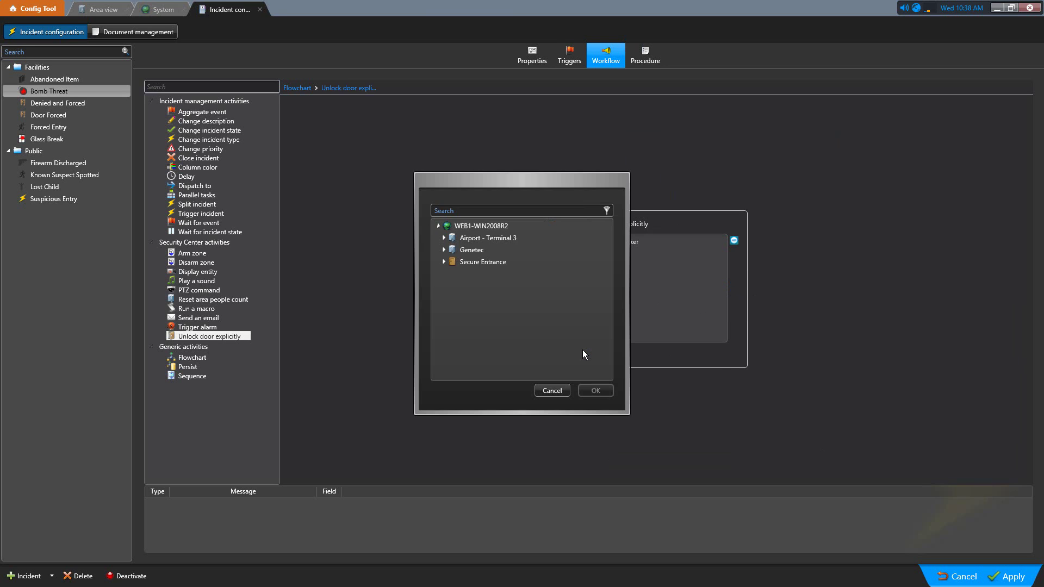
{"action": "left_click", "coordinate": [484, 263]}
{"action": "left_click", "coordinate": [584, 390]}
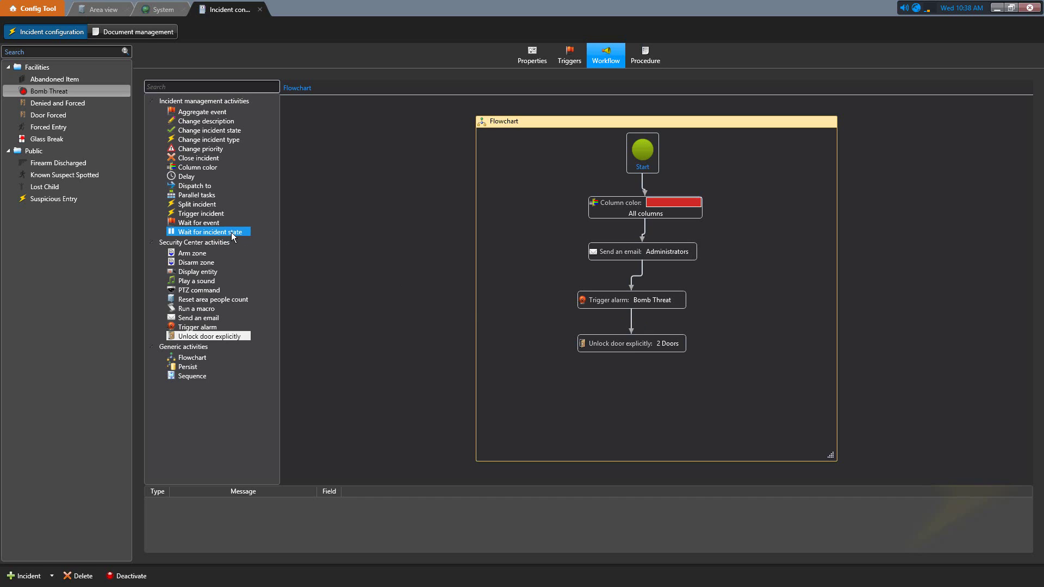
Add a Wait for incident state activity below Unlock door explicitly, set to All clear, and return to the main flowchart.
{"action": "left_click_drag", "start_coordinate": [210, 231], "coordinate": [715, 390]}
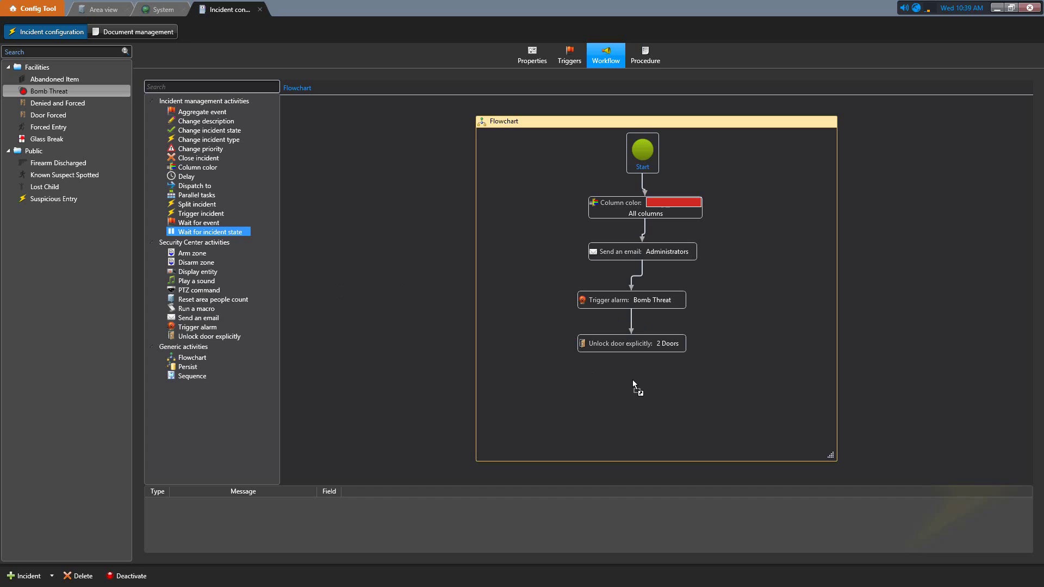
{"action": "left_click_drag", "start_coordinate": [633, 381], "coordinate": [634, 380]}
{"action": "double_click", "coordinate": [673, 375]}
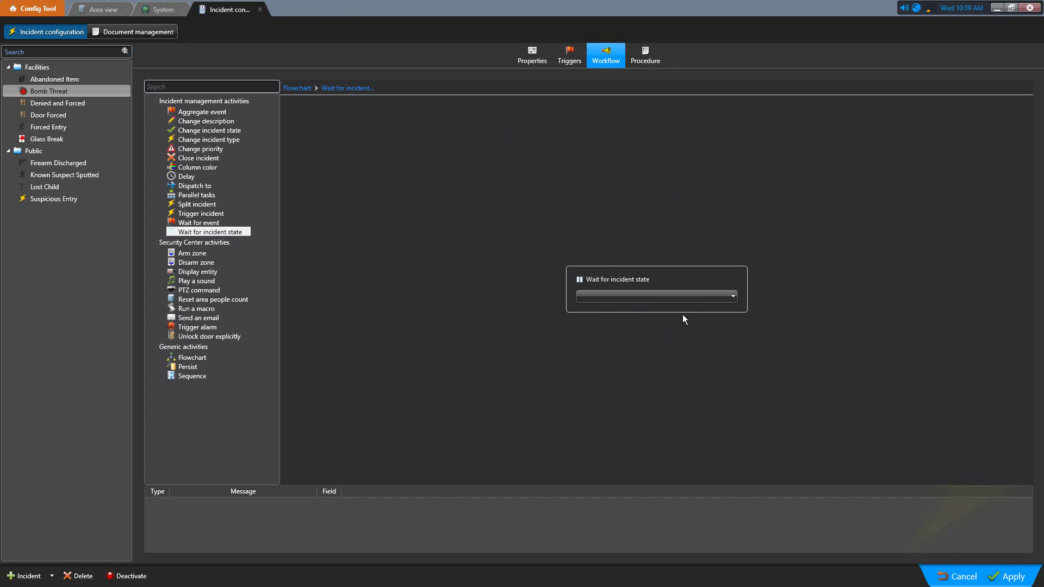
{"action": "left_click", "coordinate": [659, 297]}
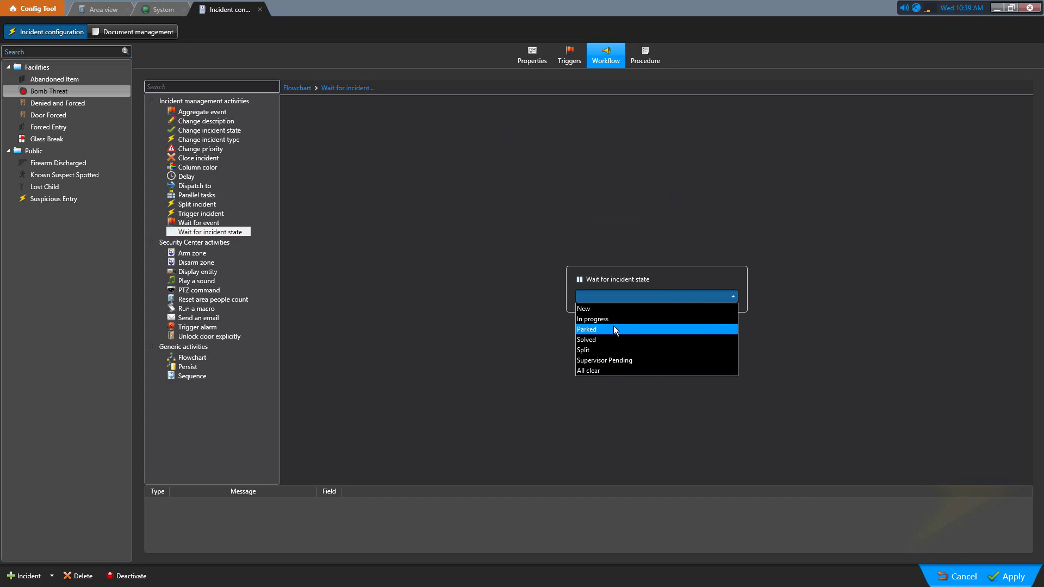
{"action": "left_click", "coordinate": [595, 369]}
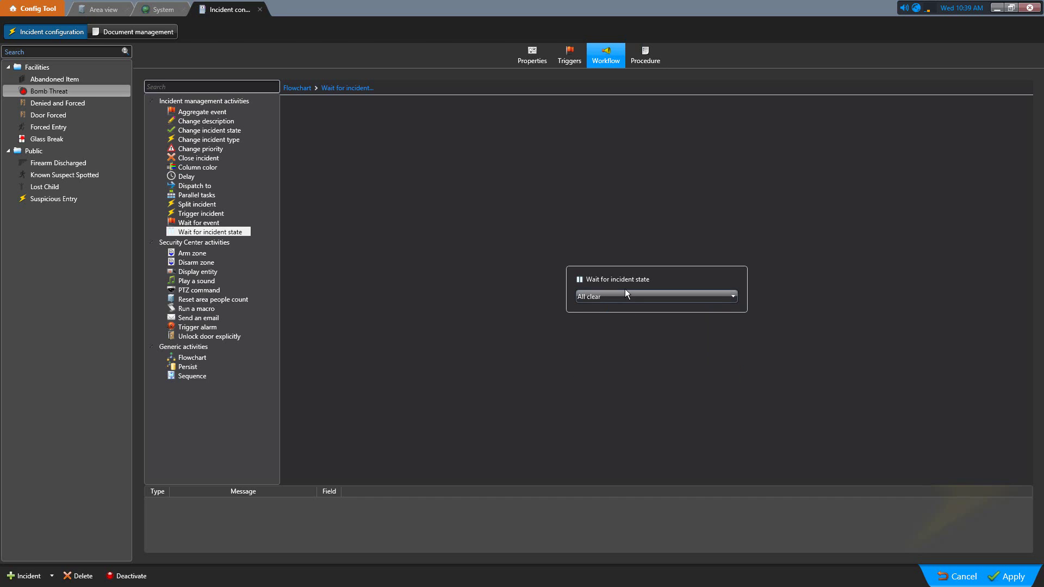
{"action": "left_click", "coordinate": [294, 89]}
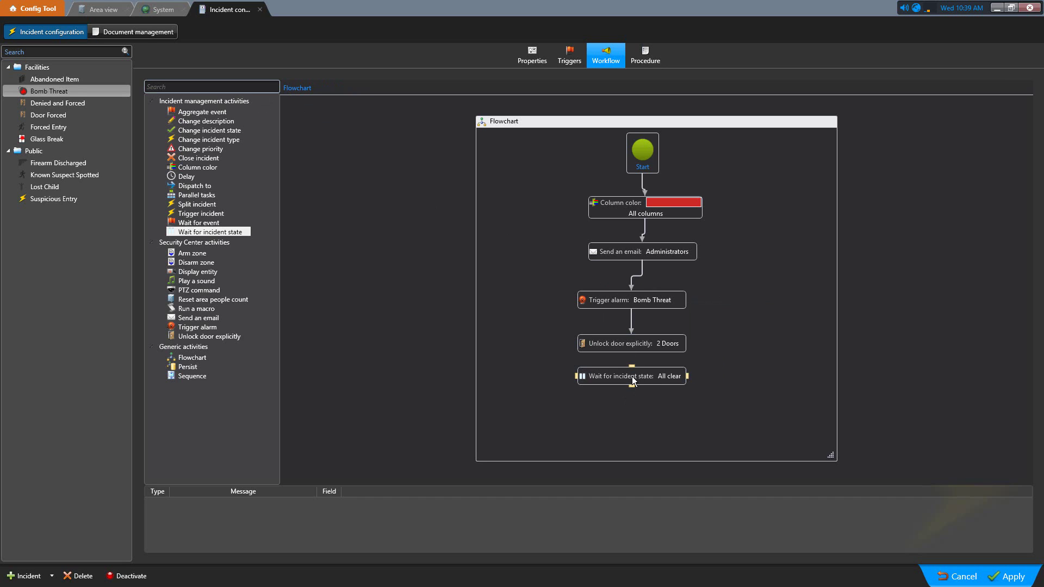
Connect Unlock door explicitly to Wait for incident state and align the wait activity directly beneath it.
{"action": "mouse_move", "coordinate": [632, 377]}
{"action": "left_mouse_down"}
{"action": "mouse_move", "coordinate": [631, 365]}
{"action": "mouse_move", "coordinate": [625, 374]}
{"action": "left_mouse_up"}
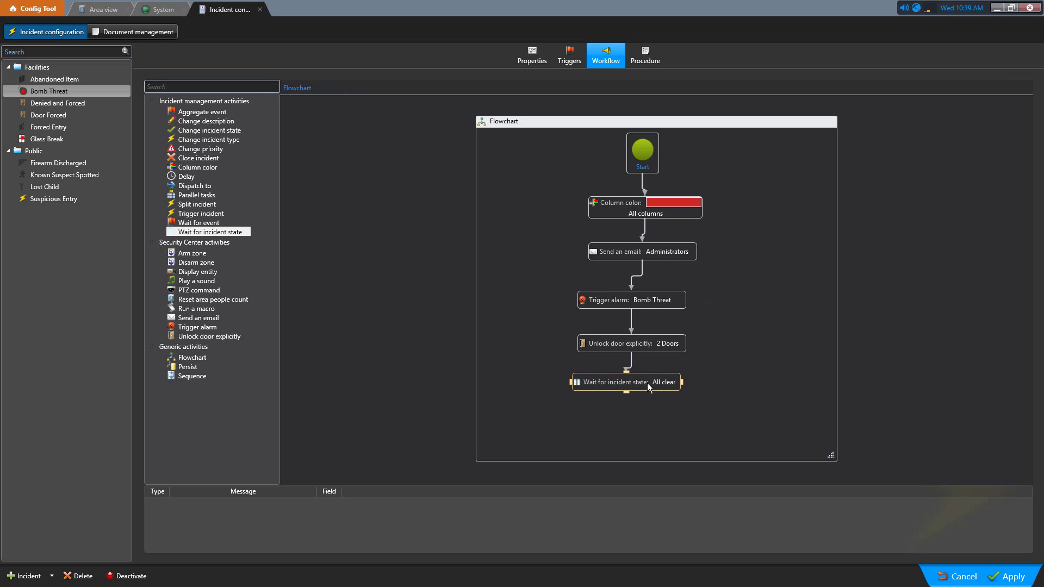
{"action": "left_click_drag", "start_coordinate": [646, 382], "coordinate": [654, 390]}
{"action": "left_click", "coordinate": [658, 366]}
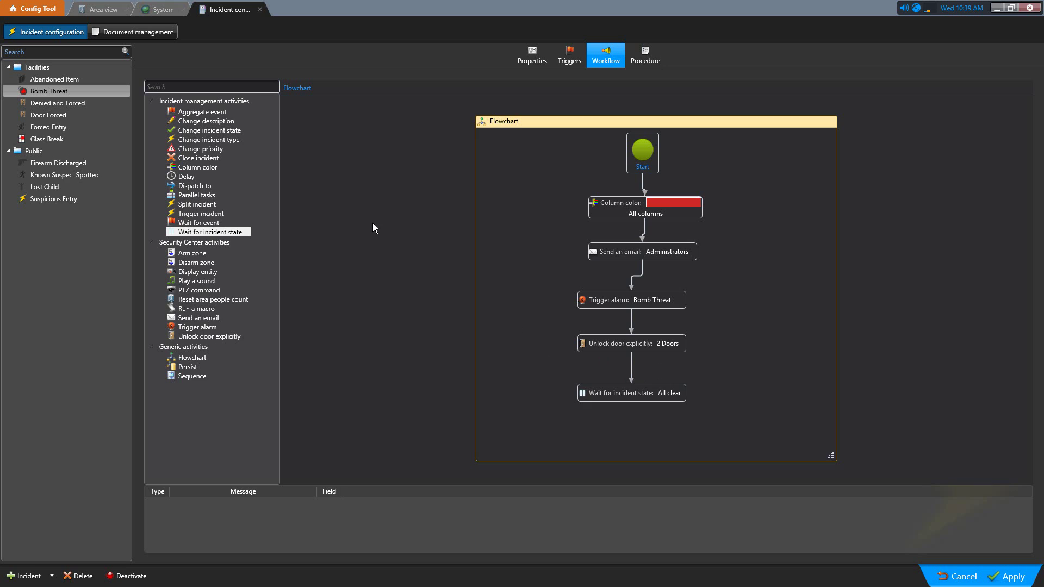
Add a Send an email activity beside Wait for incident state and set its recipient to Administrators.
{"action": "left_click", "coordinate": [216, 319]}
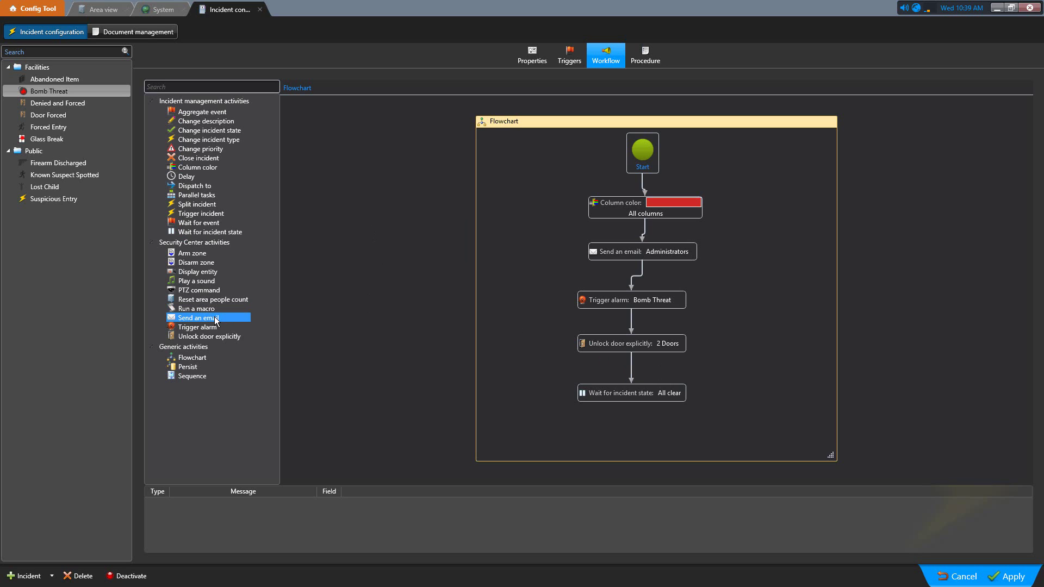
{"action": "left_click_drag", "start_coordinate": [215, 321], "coordinate": [788, 395]}
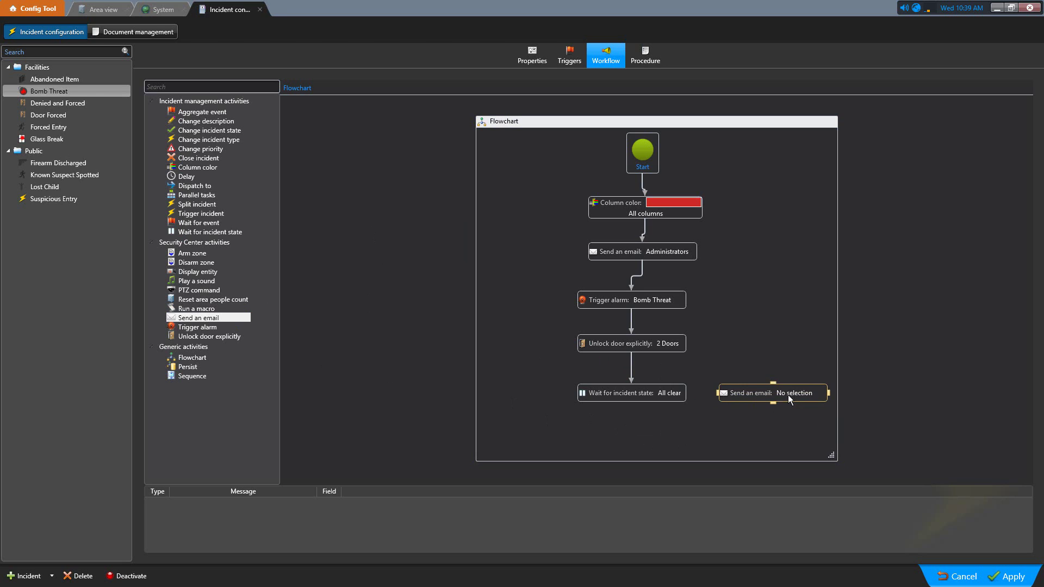
{"action": "double_click", "coordinate": [788, 395]}
{"action": "left_click", "coordinate": [615, 281]}
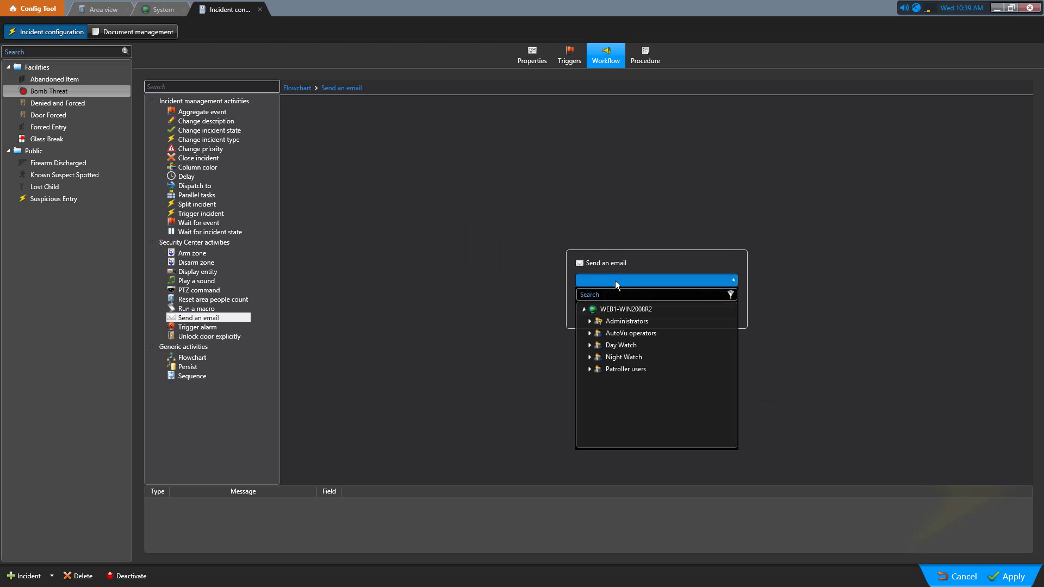
{"action": "left_click", "coordinate": [625, 321]}
Give the email the subject "Bomb Threat Clear" and the message "We're all fine, how are you?", and apply the changes.
{"action": "left_click", "coordinate": [620, 303]}
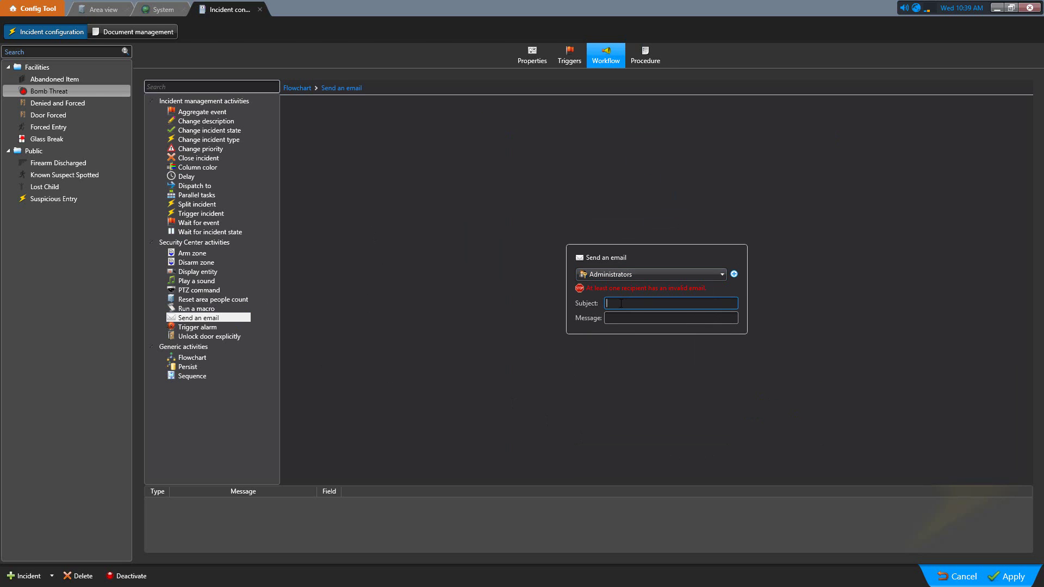
{"action": "type", "text": "Bomb Threat Clear"}
{"action": "key", "text": "Tab"}
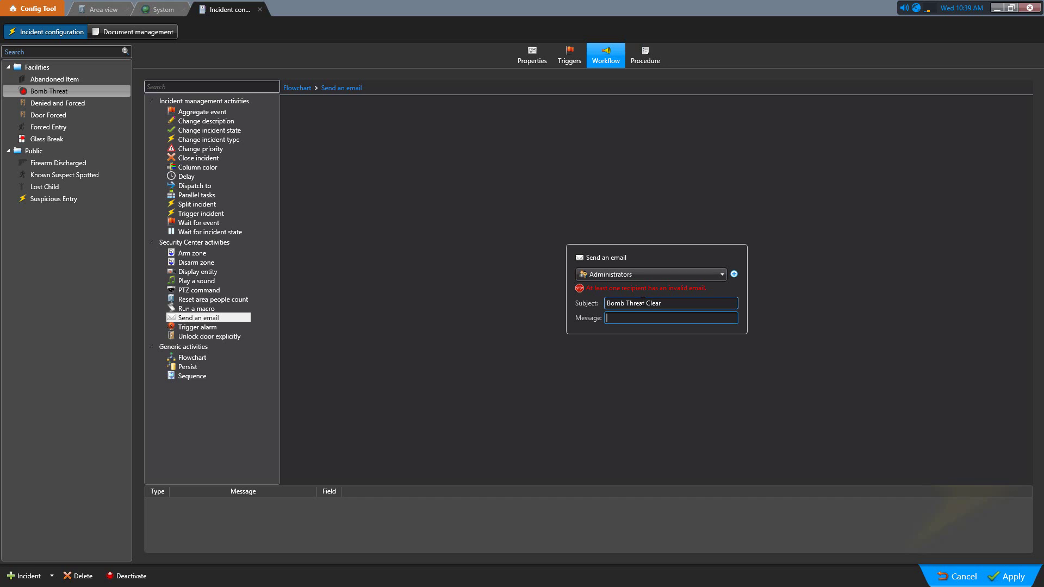
{"action": "type", "text": "We're all fine, how are you?"}
{"action": "left_click", "coordinate": [1008, 576]}
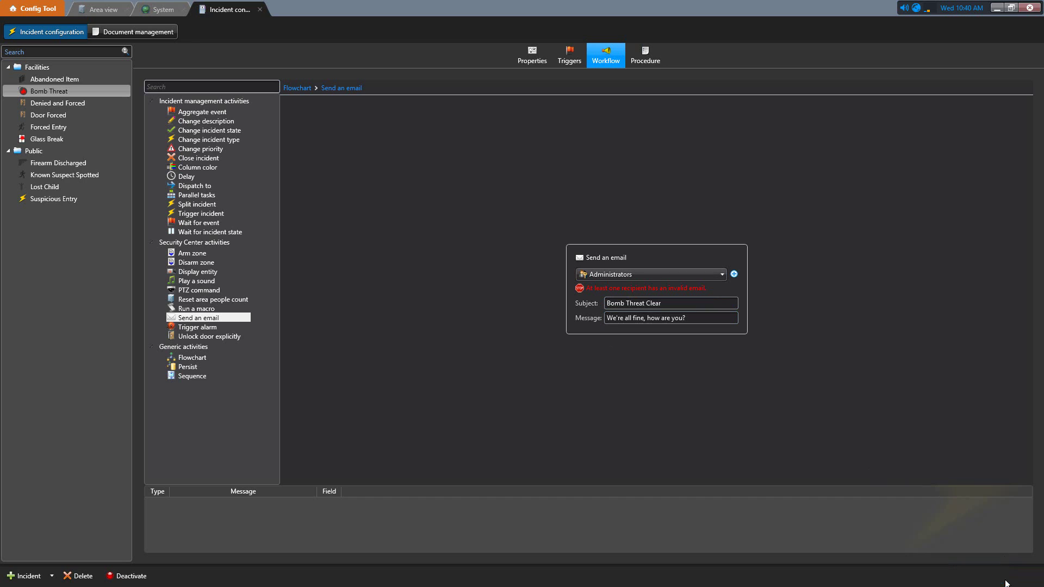
Return to the main flowchart and connect Wait for incident state to the new Send an email activity.
{"action": "double_click", "coordinate": [860, 440]}
{"action": "mouse_move", "coordinate": [677, 395]}
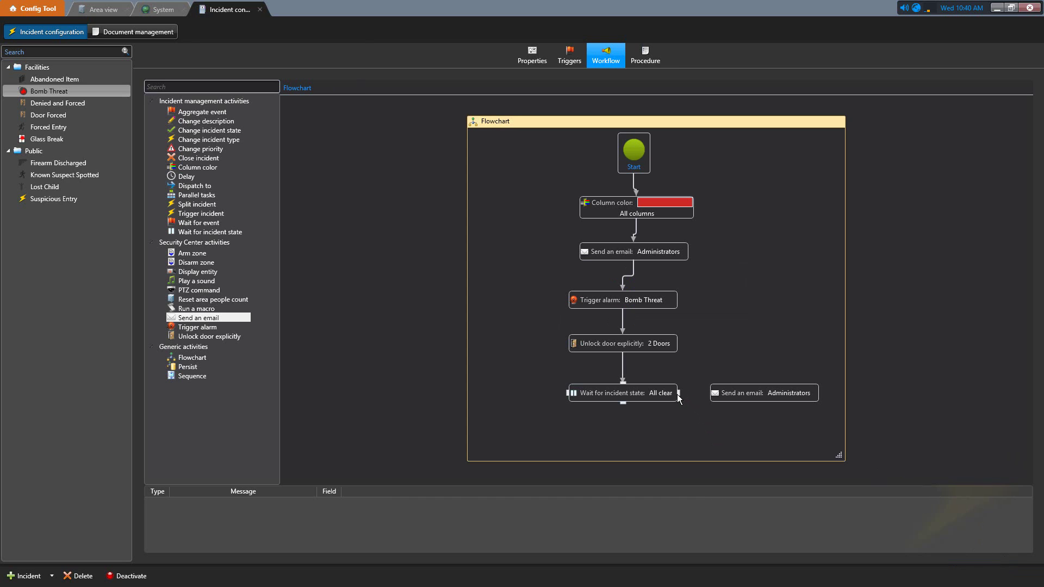
{"action": "left_click_drag", "start_coordinate": [678, 395], "coordinate": [716, 398]}
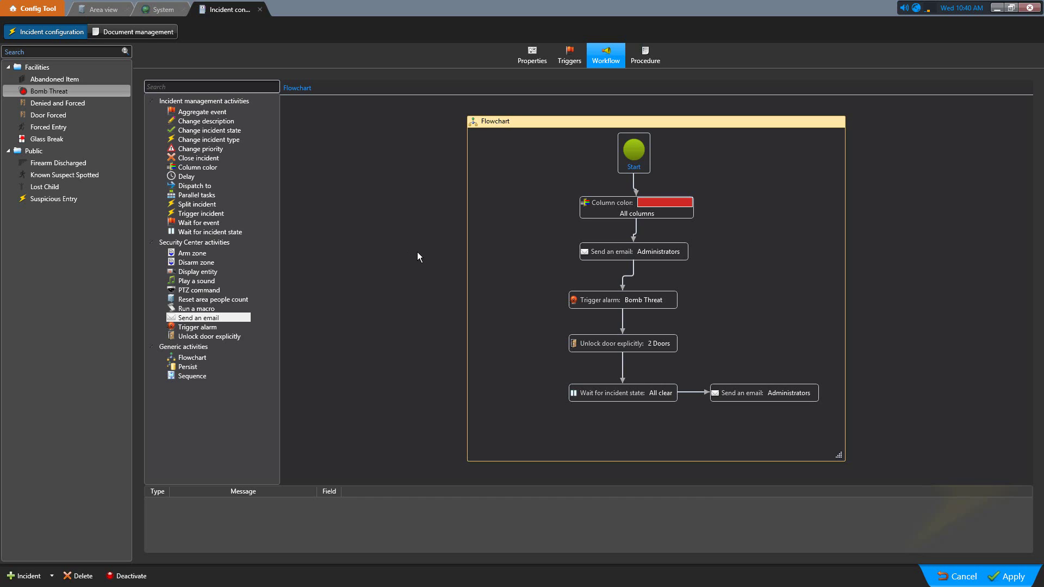
Add a Change priority activity beneath the second Send an email activity, connected to it.
{"action": "left_click", "coordinate": [218, 150]}
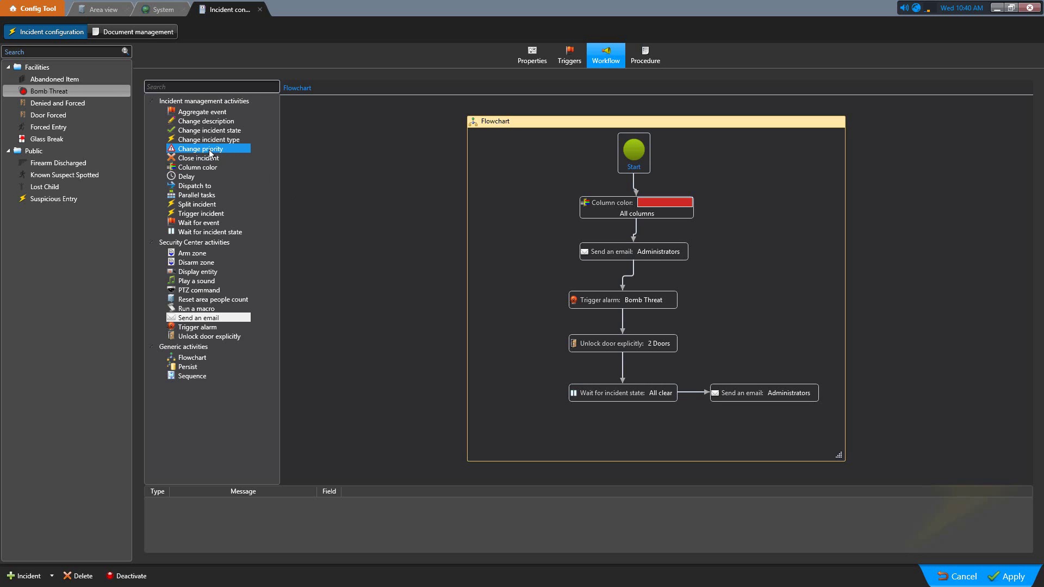
{"action": "left_click_drag", "start_coordinate": [210, 154], "coordinate": [698, 440]}
{"action": "left_click_drag", "start_coordinate": [765, 436], "coordinate": [759, 427]}
Set the Change priority activity to Medium, return to the main flowchart, and apply the workflow changes.
{"action": "double_click", "coordinate": [780, 438]}
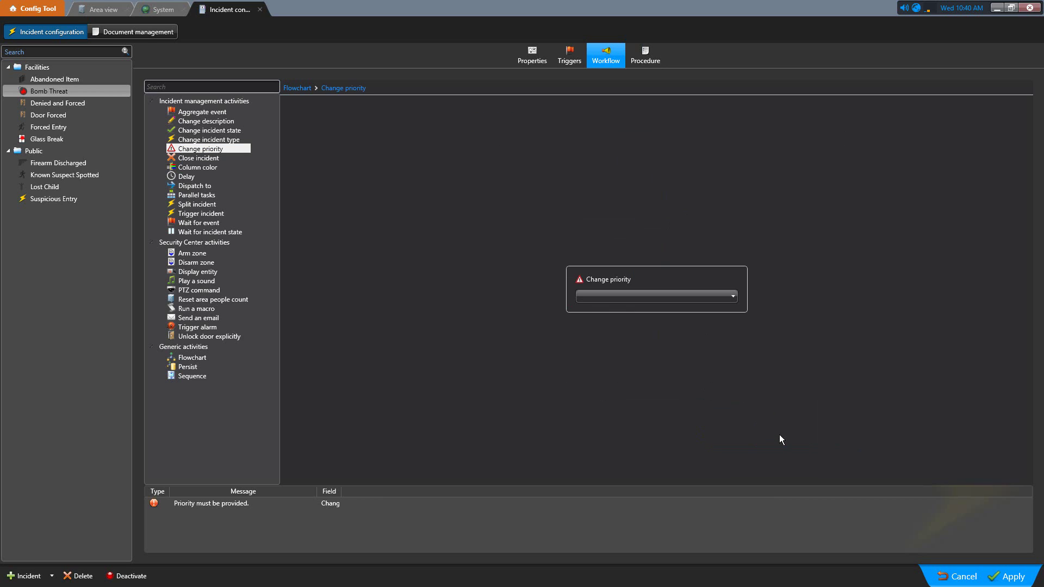
{"action": "left_click", "coordinate": [670, 300]}
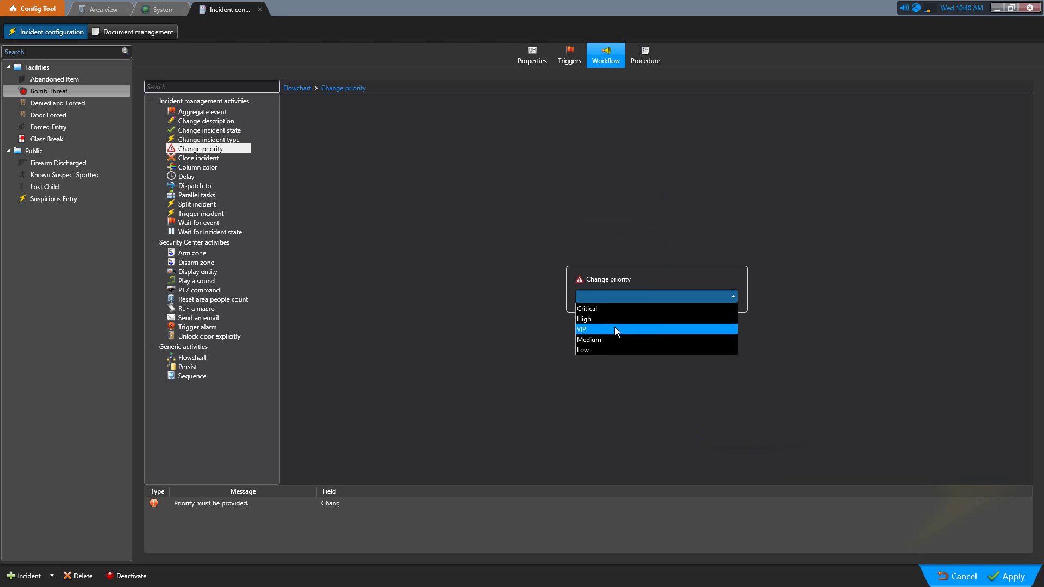
{"action": "left_click", "coordinate": [606, 339]}
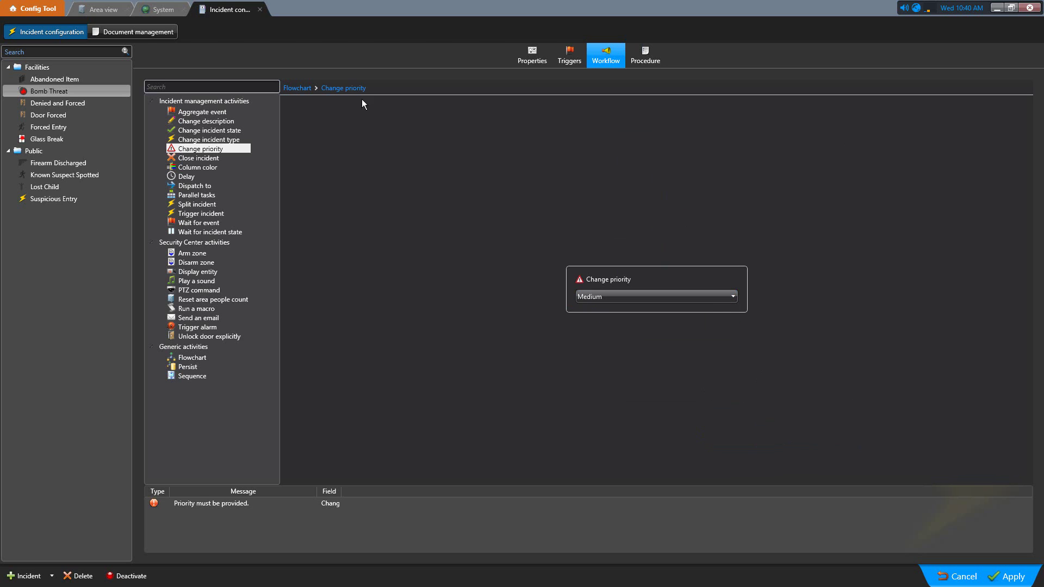
{"action": "left_click", "coordinate": [307, 91]}
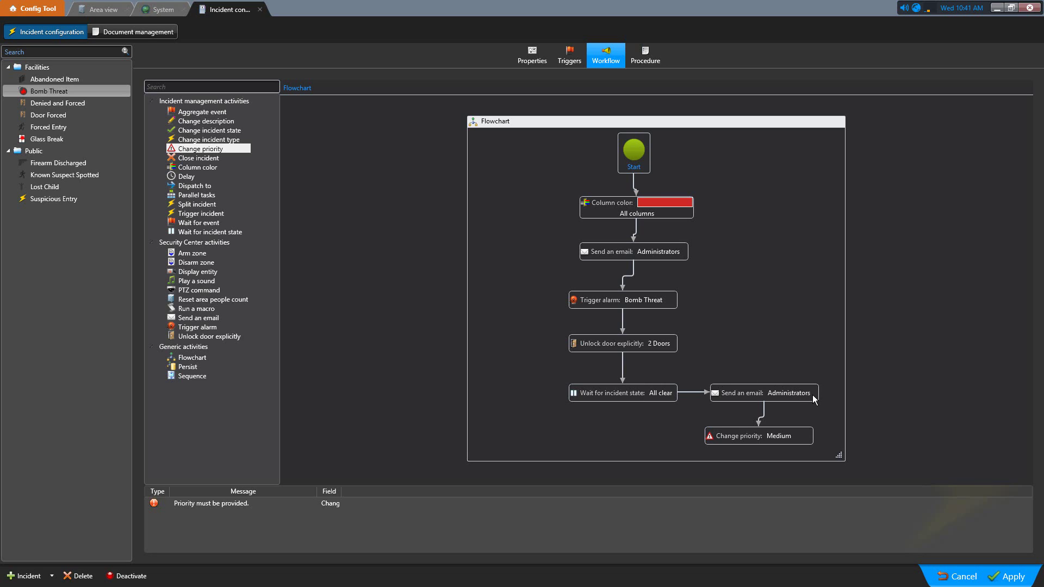
{"action": "mouse_move", "coordinate": [799, 439]}
{"action": "left_click", "coordinate": [1012, 579]}
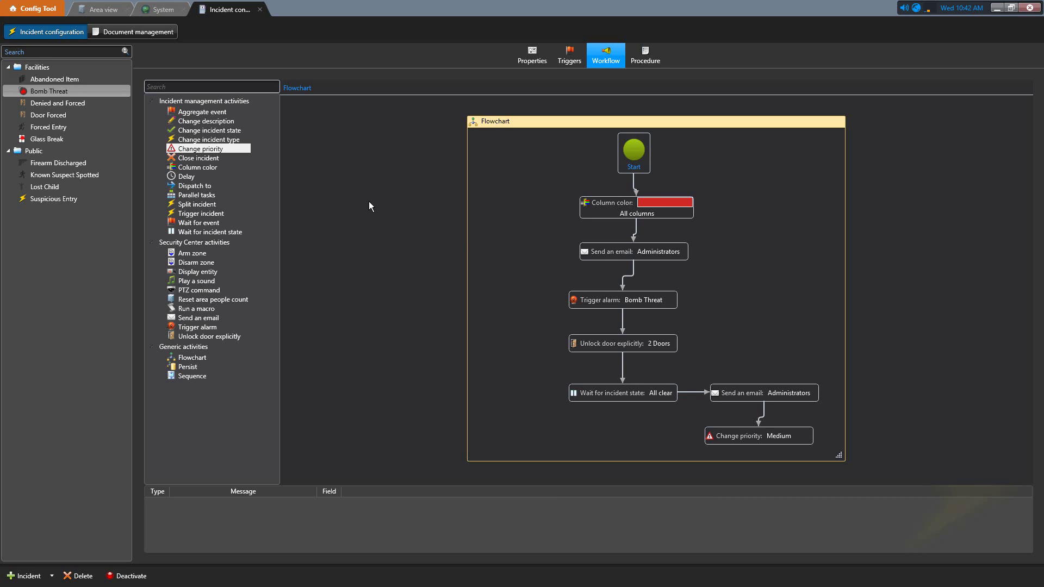
Create a new incident named Camera Offline in the Facilities category.
{"action": "left_click", "coordinate": [530, 55]}
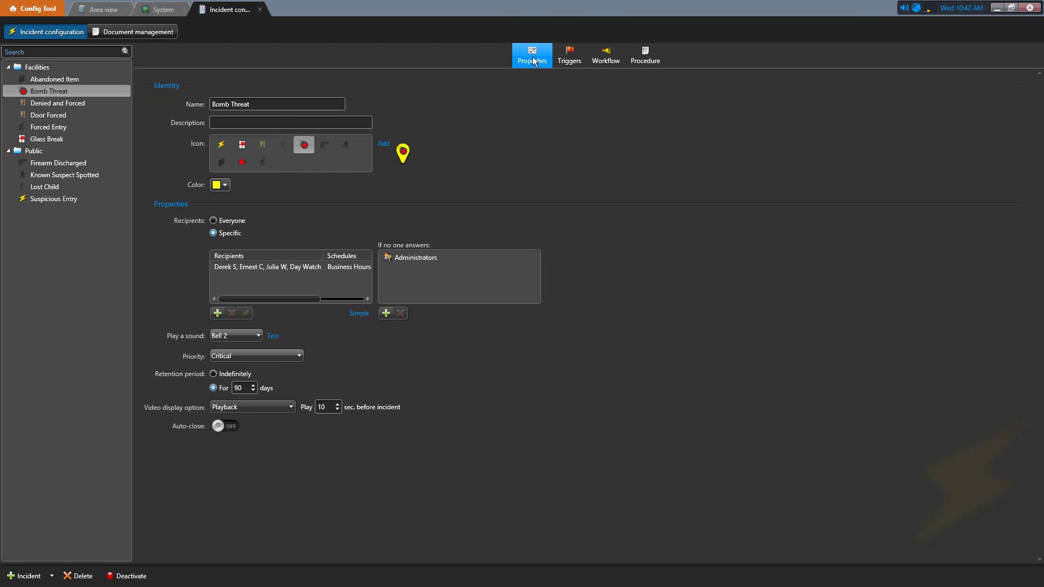
{"action": "right_click", "coordinate": [40, 68]}
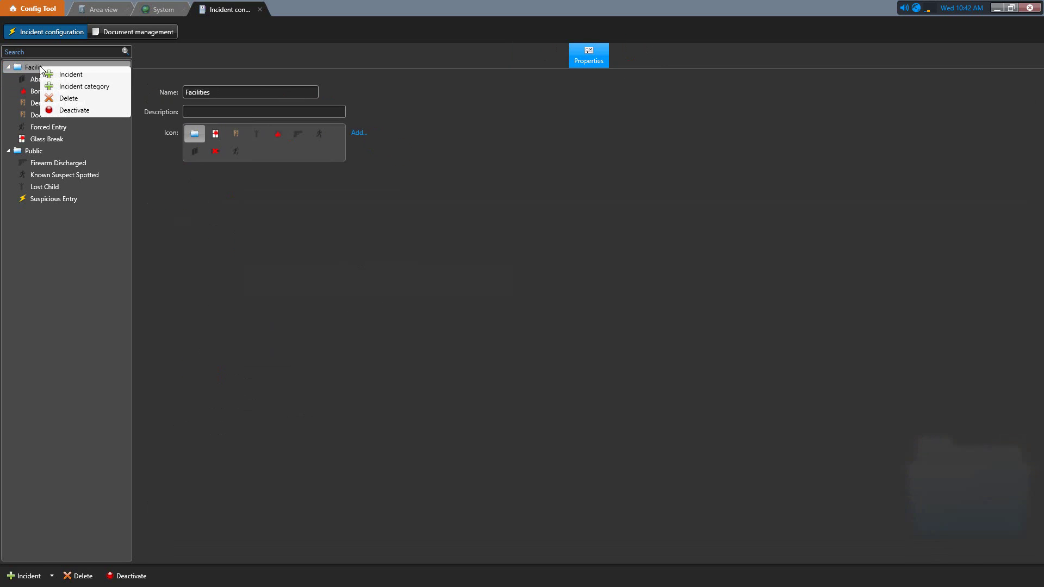
{"action": "left_click", "coordinate": [74, 75]}
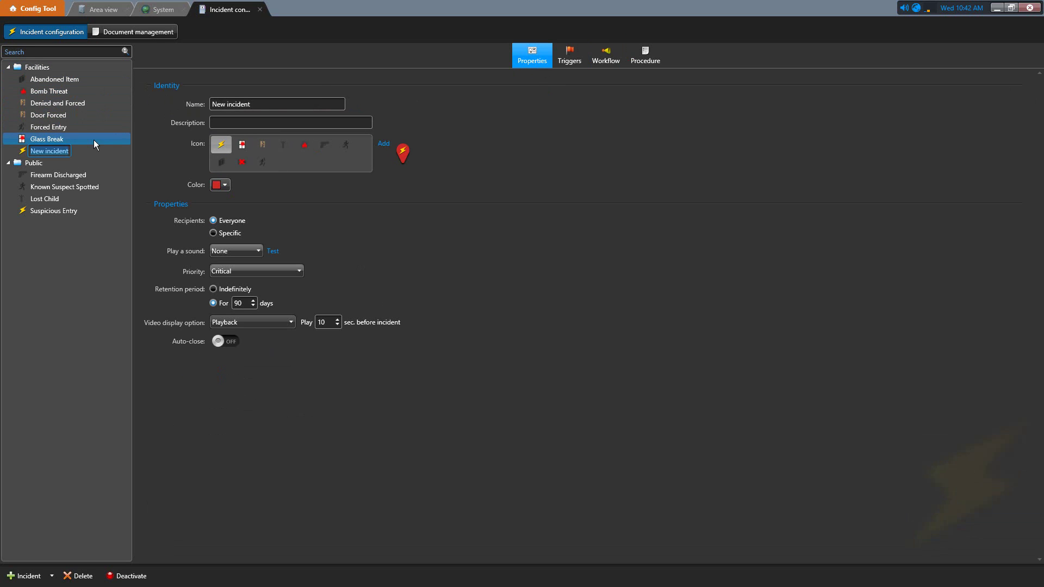
{"action": "type", "text": "Camera Offline"}
{"action": "key", "text": "Return"}
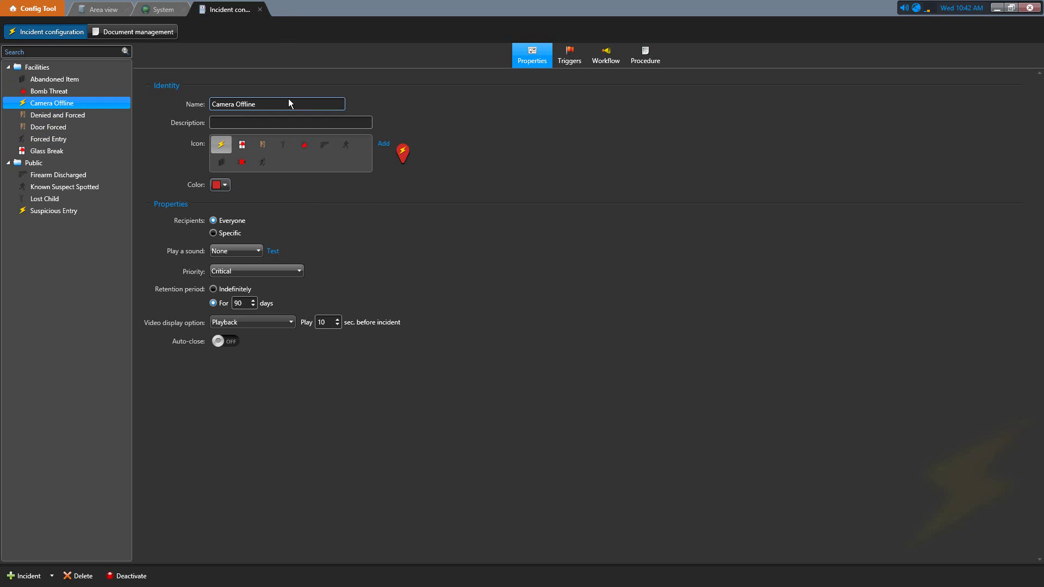
Give the Camera Offline incident the red camera icon and a yellow color, and apply the changes.
{"action": "left_click", "coordinate": [242, 163]}
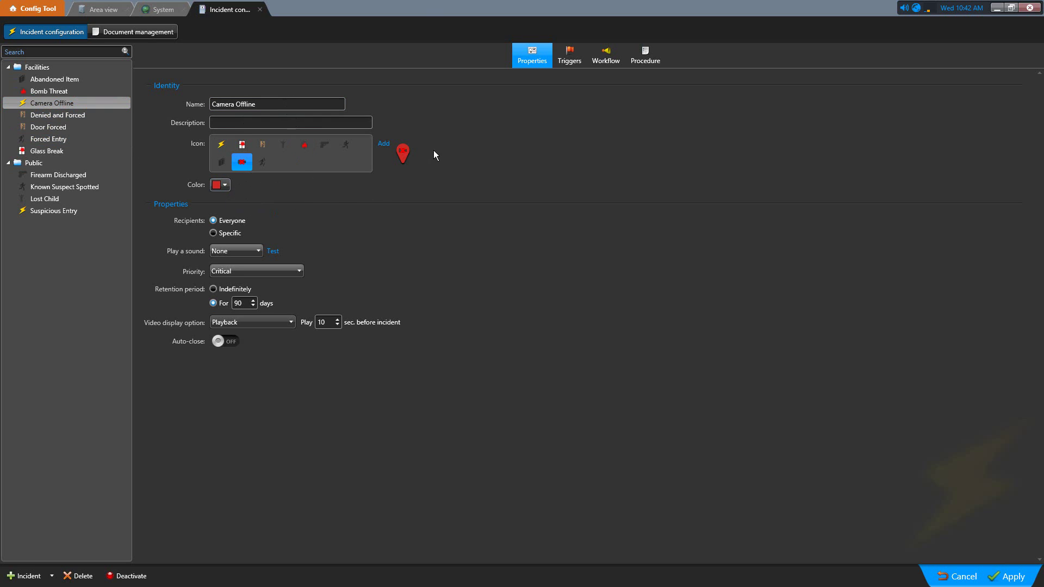
{"action": "left_click", "coordinate": [224, 185]}
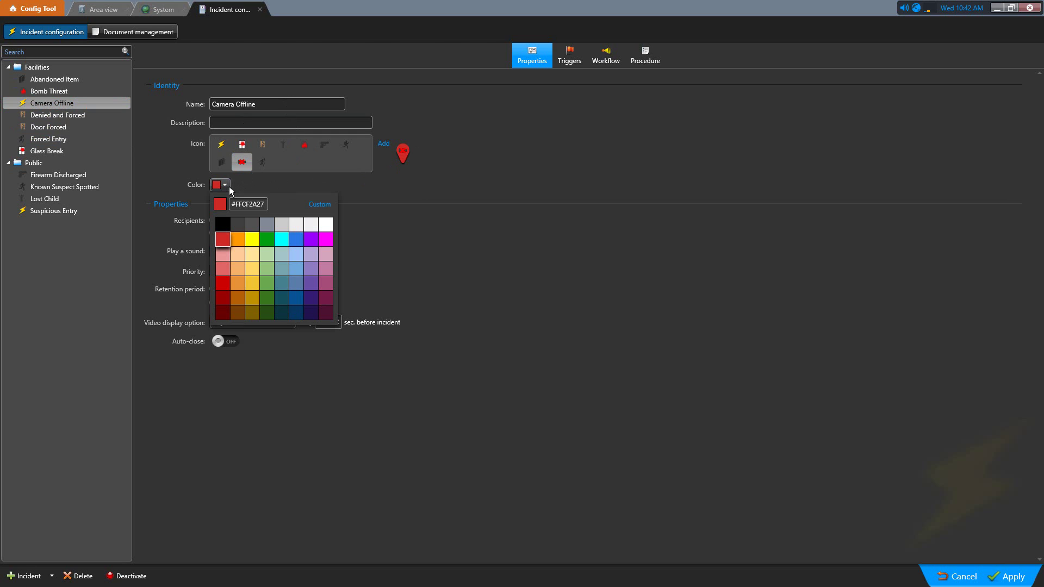
{"action": "left_click", "coordinate": [253, 237]}
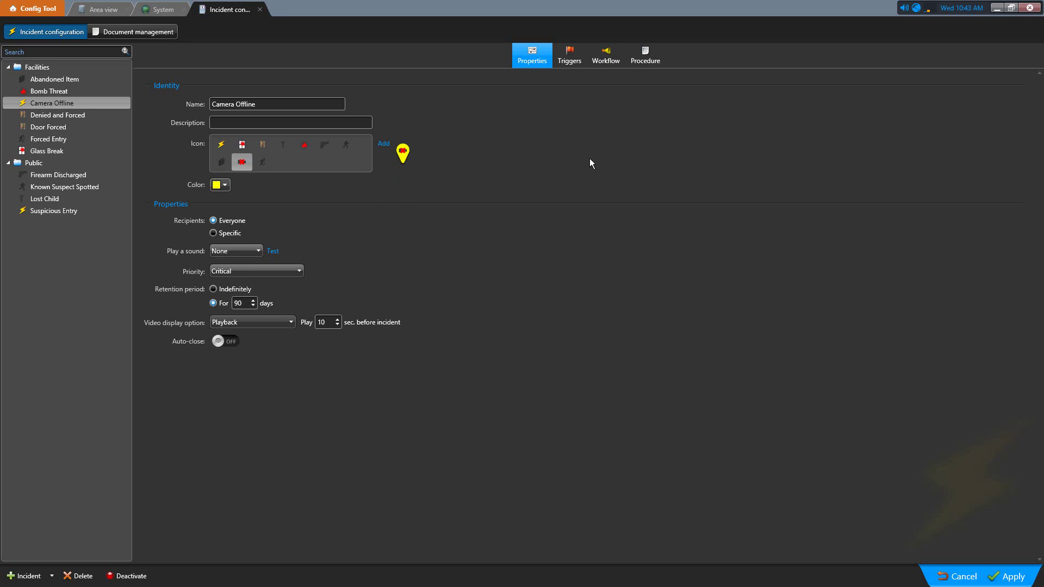
{"action": "left_click", "coordinate": [1013, 577]}
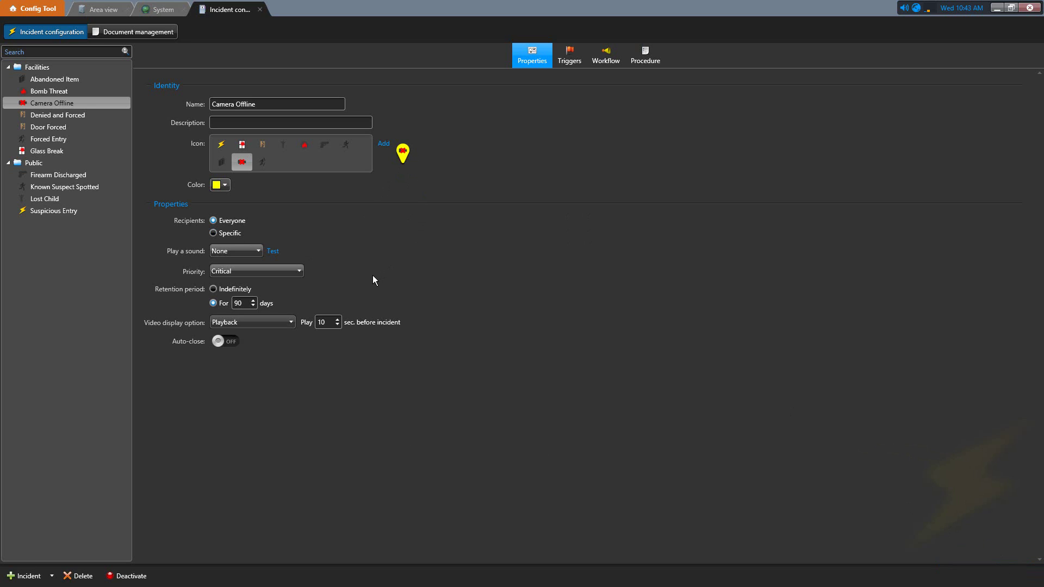
Set the Camera Offline incident's priority to Medium and apply the change.
{"action": "left_click", "coordinate": [282, 271]}
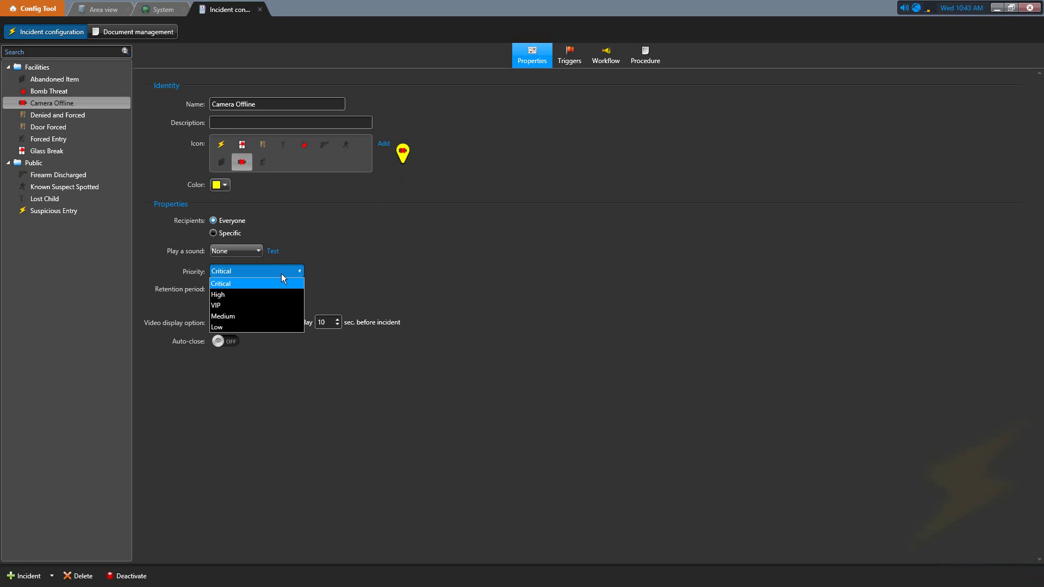
{"action": "left_click", "coordinate": [234, 317]}
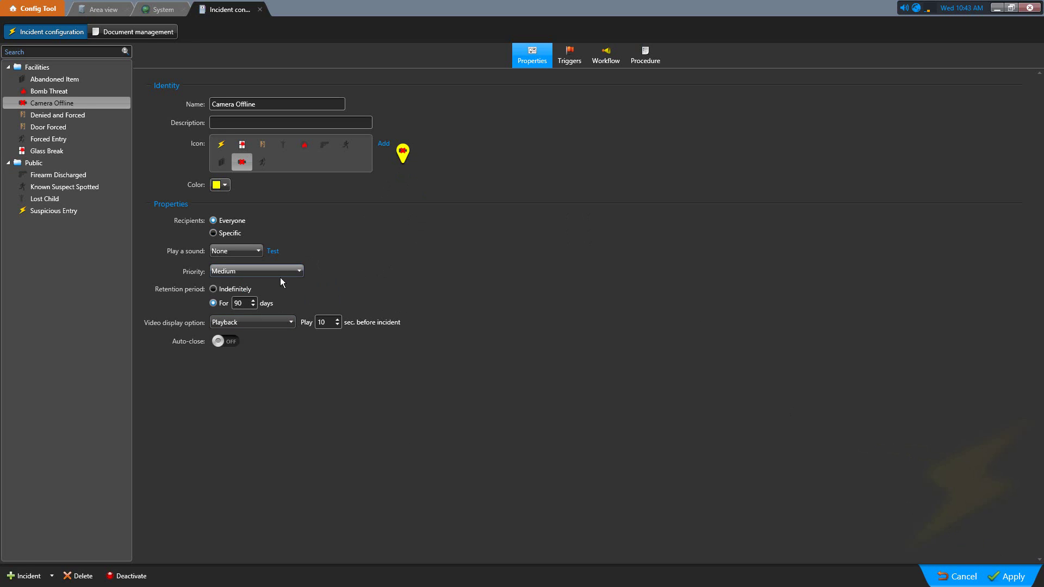
{"action": "left_click", "coordinate": [1007, 579]}
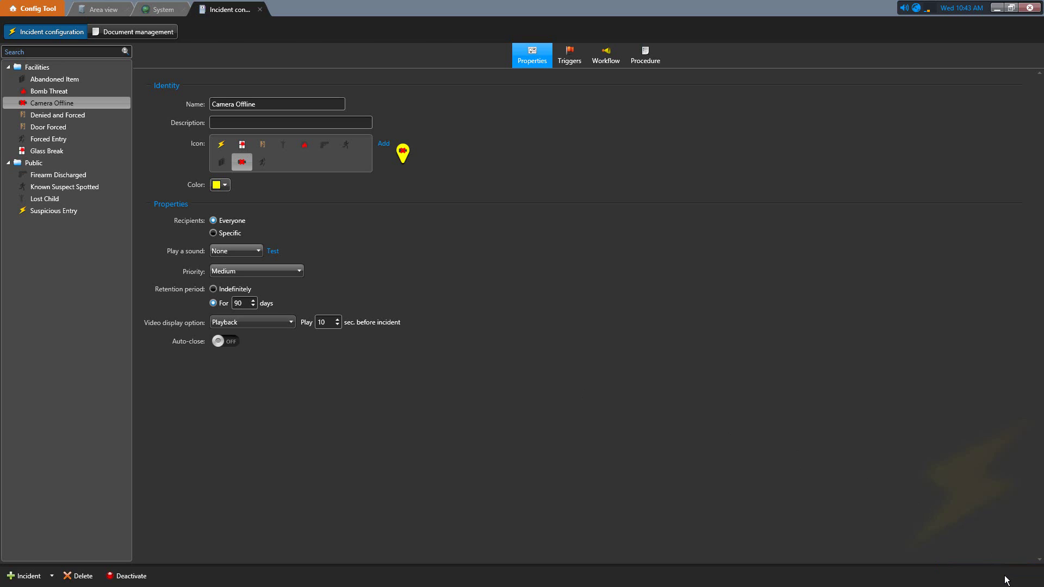
Open the triggers of the Camera Offline incident and deactivate the incident.
{"action": "left_click", "coordinate": [575, 58]}
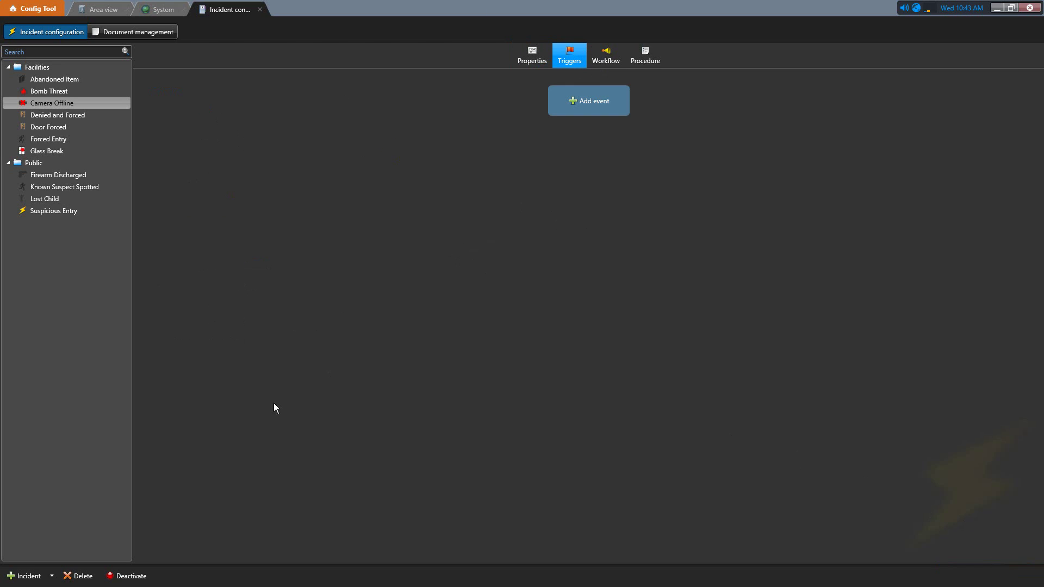
{"action": "left_click", "coordinate": [138, 580]}
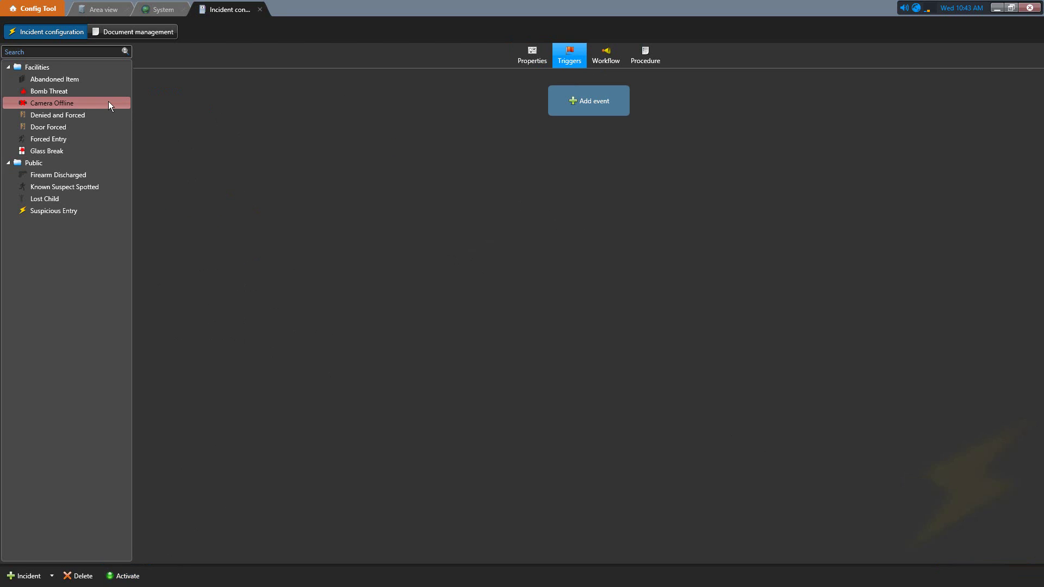
Add a trigger event to Camera Offline for Transmission lost from any source, save it, and apply the changes.
{"action": "left_click", "coordinate": [604, 108]}
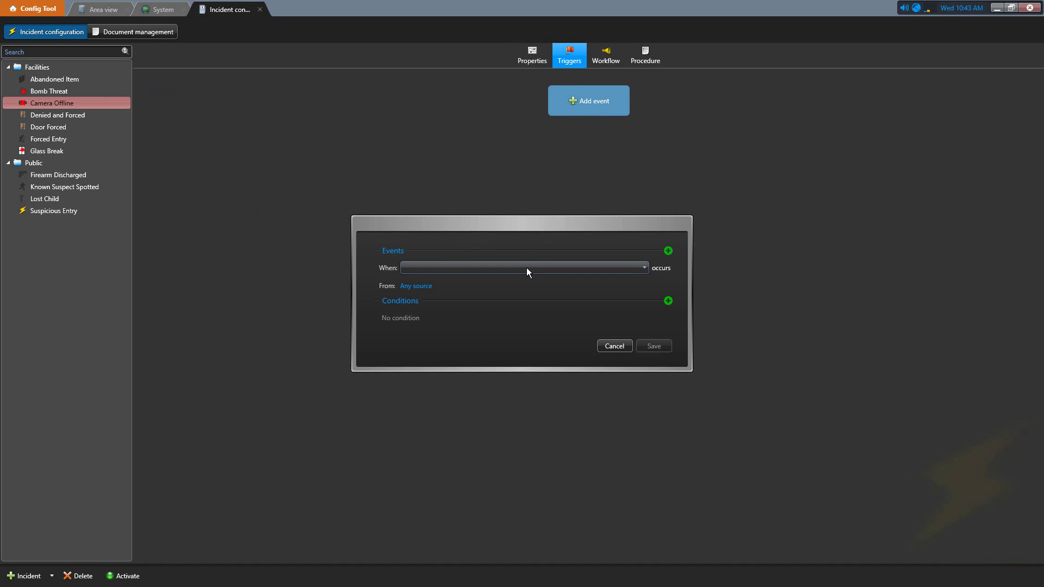
{"action": "left_click", "coordinate": [526, 268]}
{"action": "type", "text": "tra"}
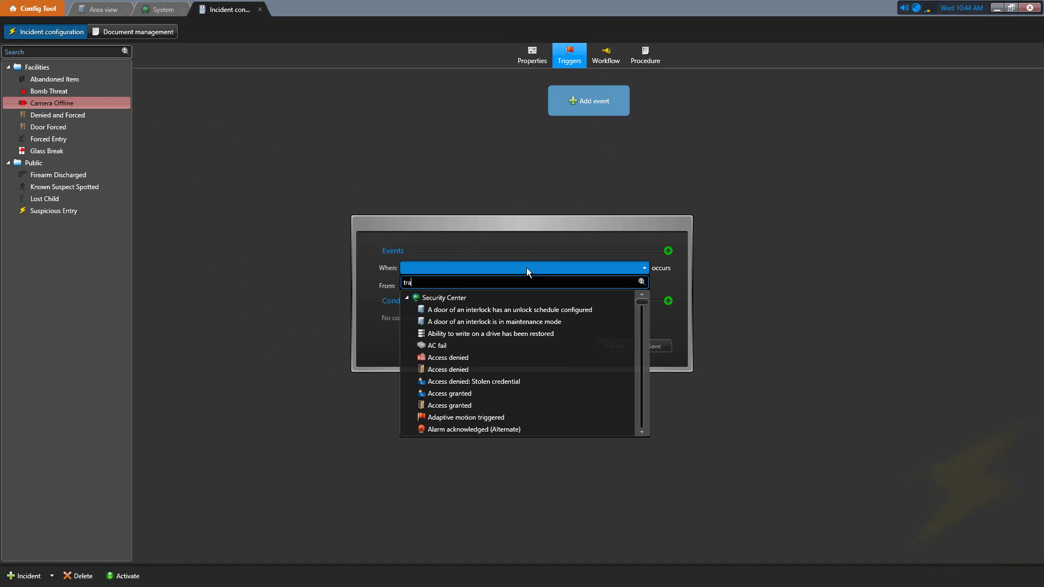
{"action": "type", "text": "nsmission"}
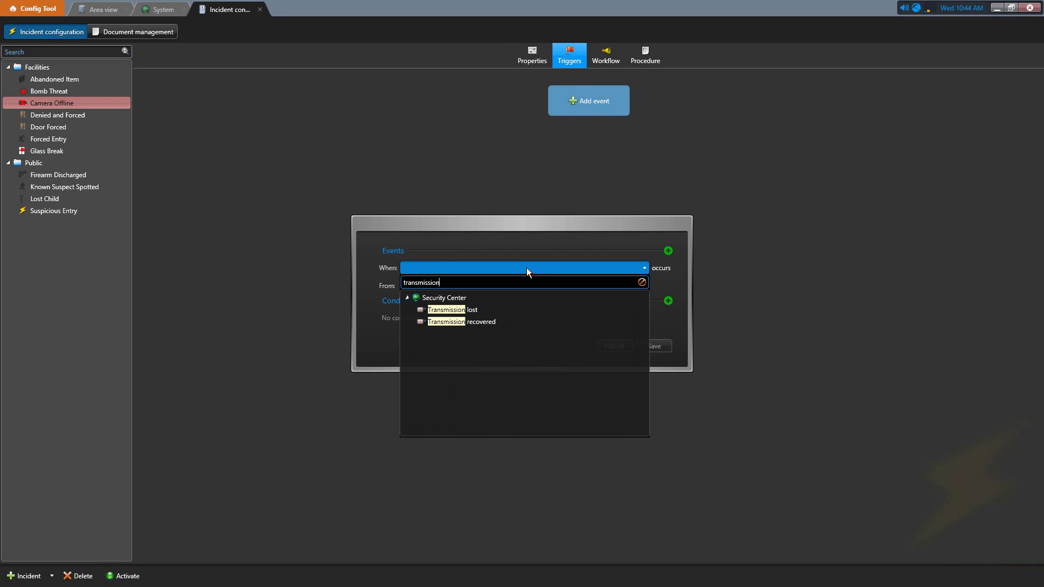
{"action": "left_click", "coordinate": [470, 310]}
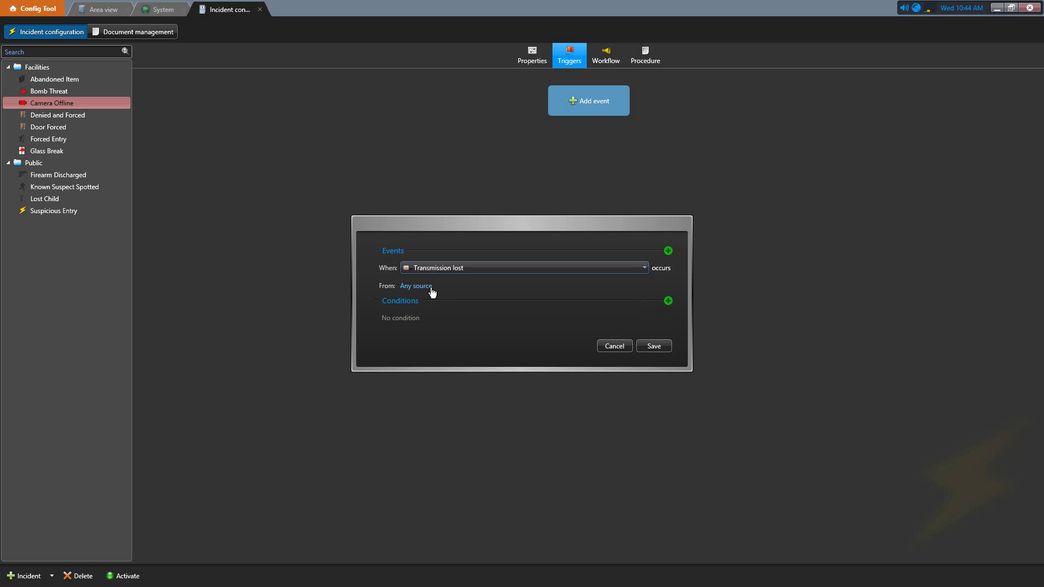
{"action": "left_click", "coordinate": [650, 346]}
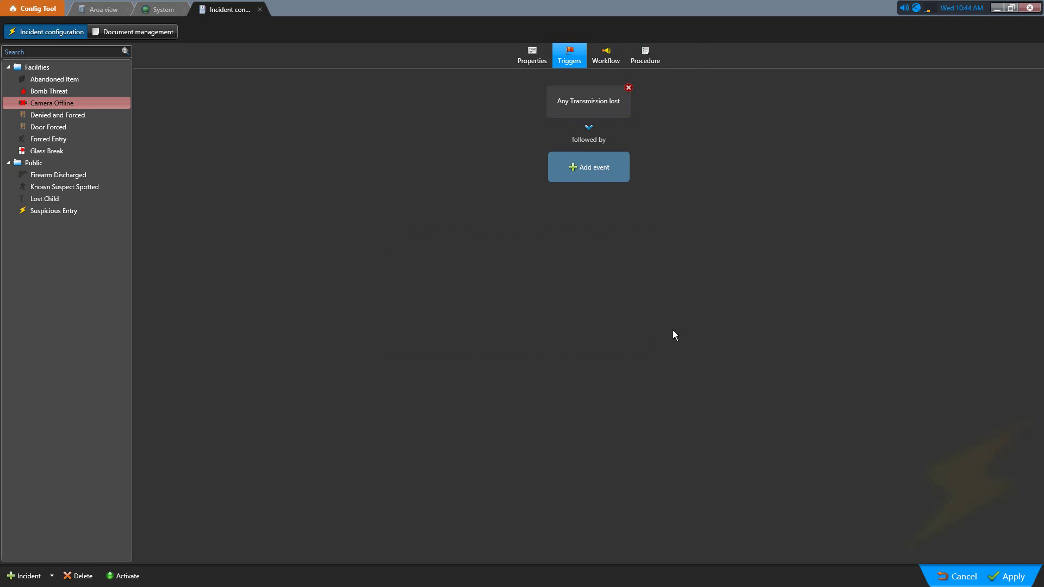
{"action": "left_click", "coordinate": [1026, 575]}
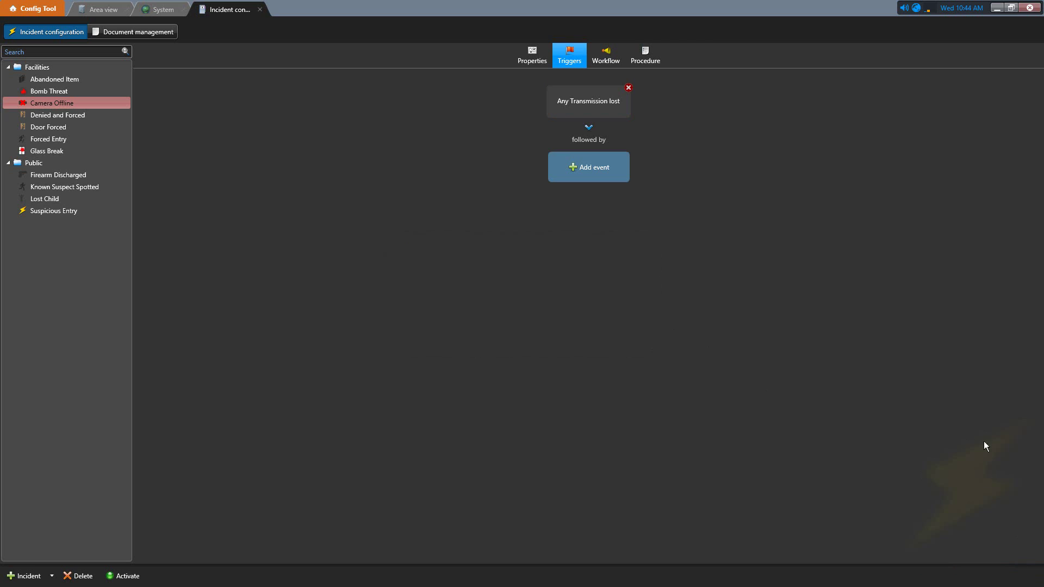
In the Camera Offline workflow, add a Column color activity set to red for all columns, apply it, and link Start to it.
{"action": "left_click", "coordinate": [607, 61]}
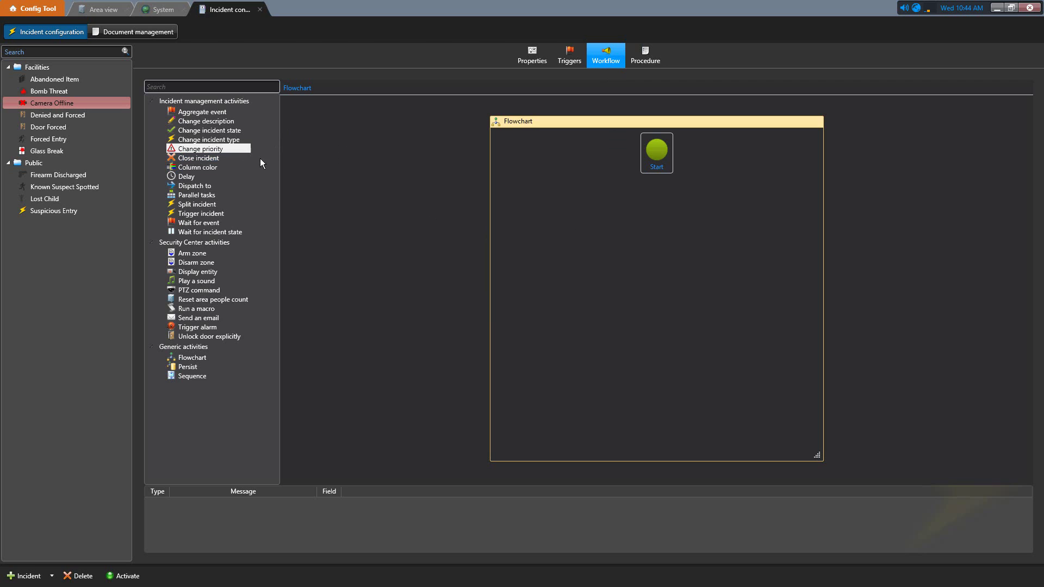
{"action": "left_click_drag", "start_coordinate": [223, 167], "coordinate": [657, 216]}
{"action": "double_click", "coordinate": [646, 212]}
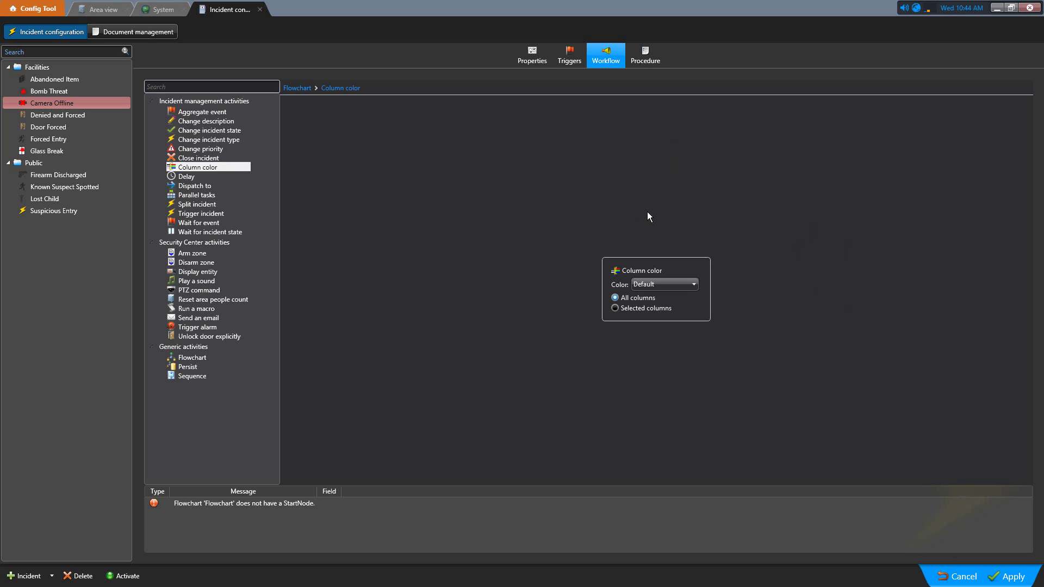
{"action": "left_click", "coordinate": [676, 284]}
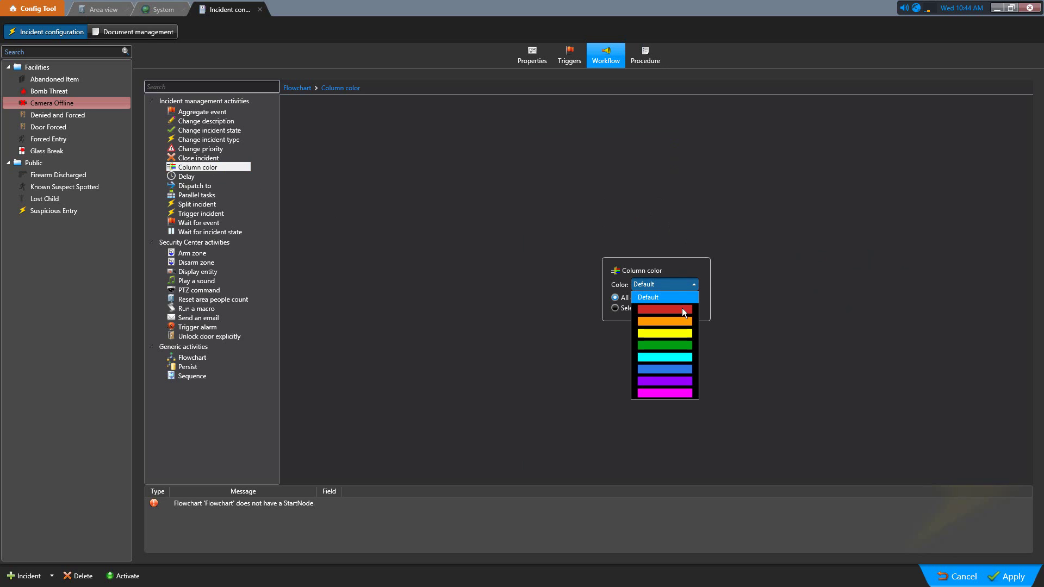
{"action": "left_click", "coordinate": [677, 310]}
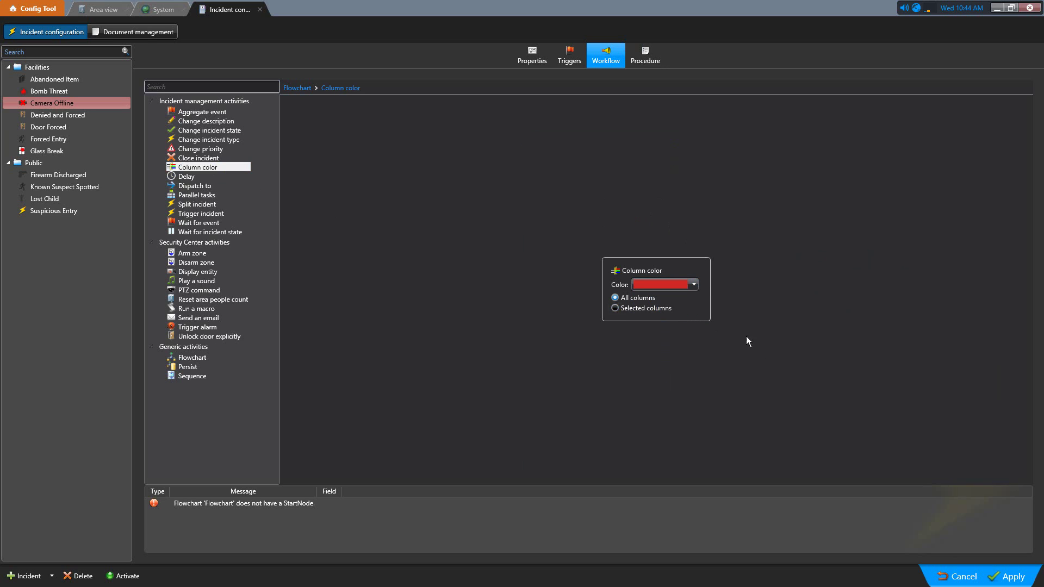
{"action": "left_click", "coordinate": [1002, 572]}
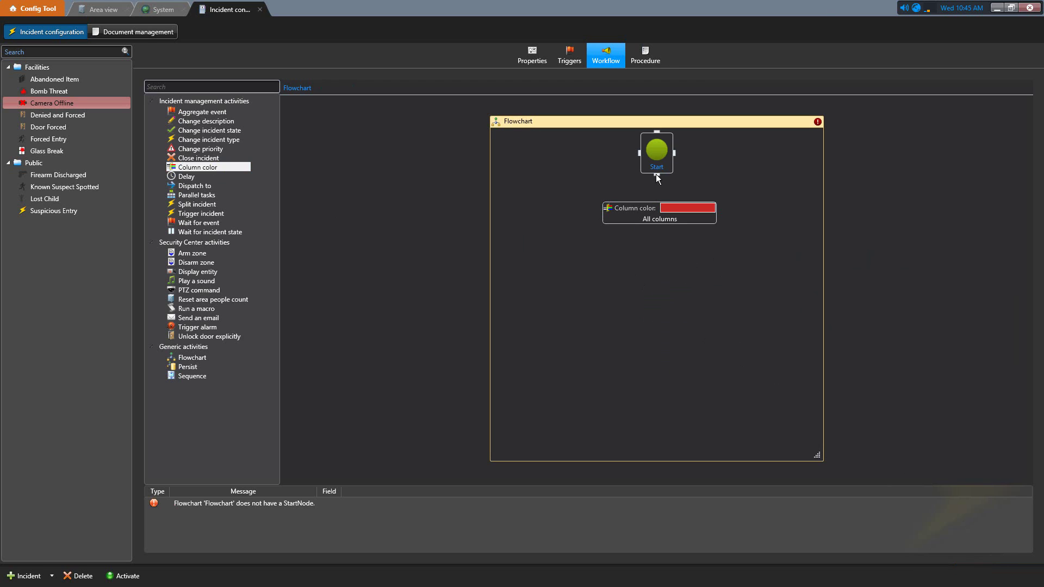
{"action": "left_click_drag", "start_coordinate": [660, 194], "coordinate": [659, 213]}
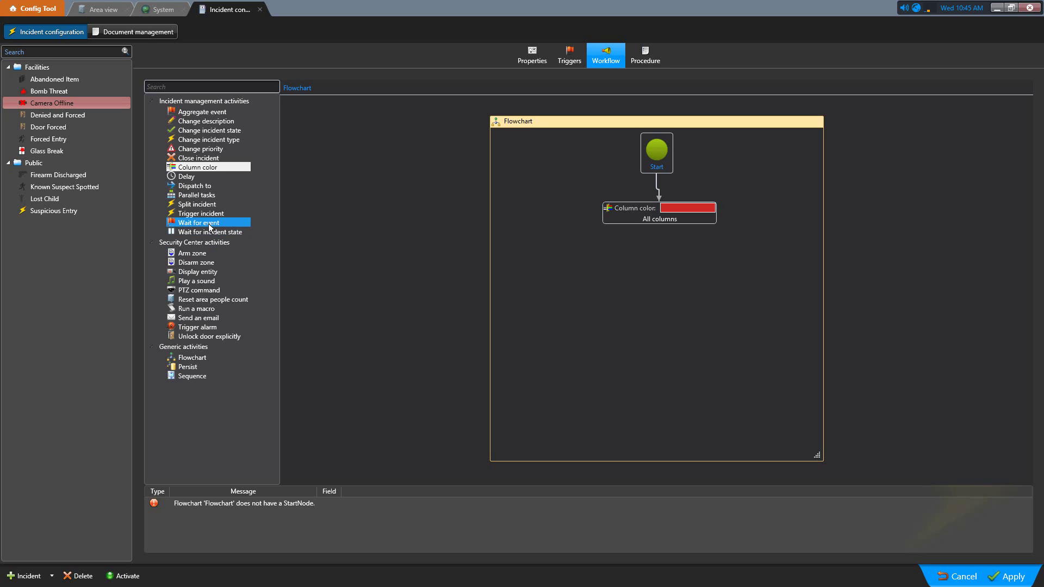
Add a Wait for event activity below the red Column color activity and make it wait for a specific event.
{"action": "left_click_drag", "start_coordinate": [210, 226], "coordinate": [664, 264]}
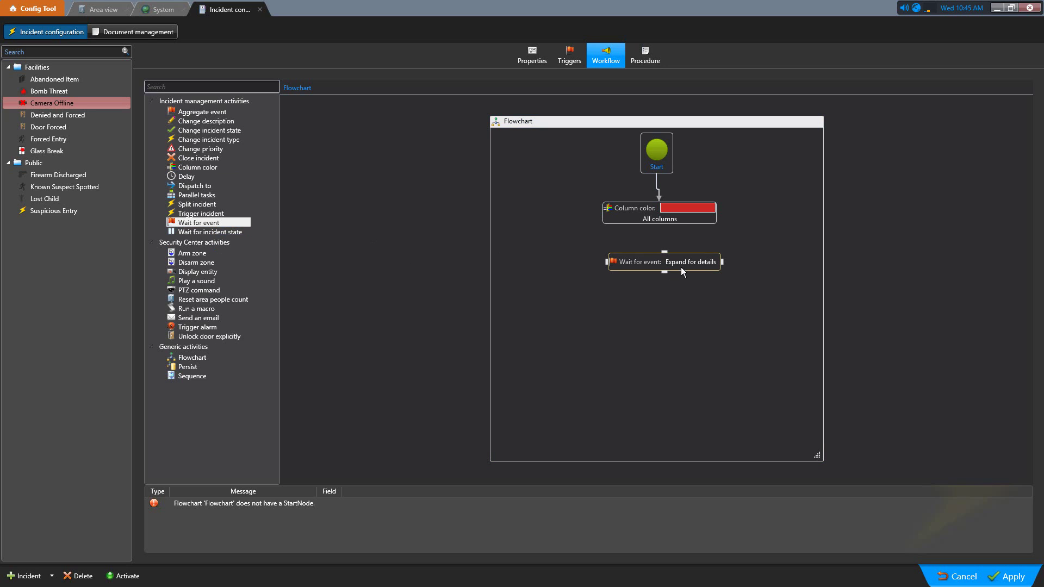
{"action": "double_click", "coordinate": [687, 262]}
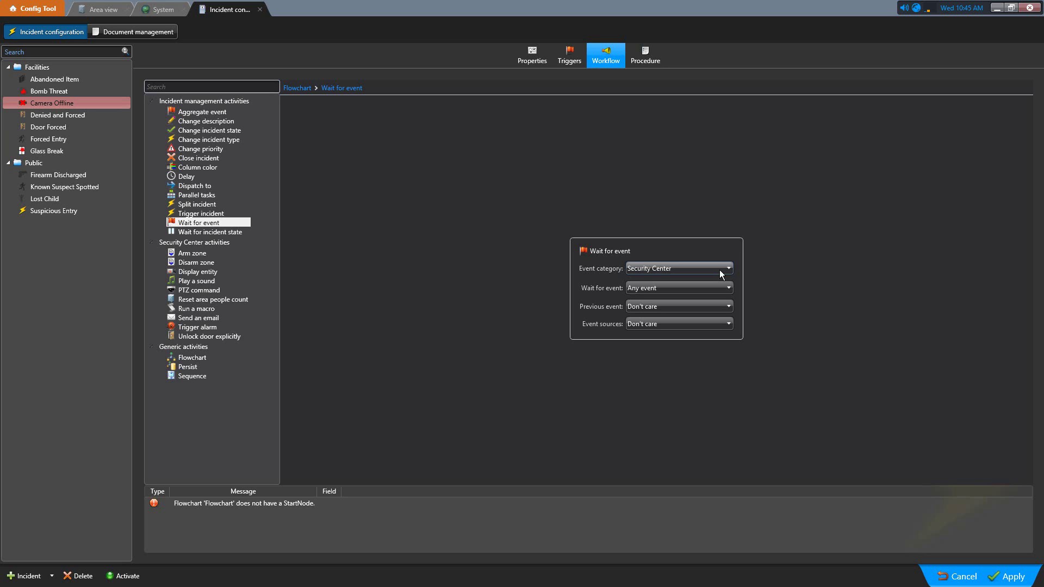
{"action": "left_click", "coordinate": [660, 288]}
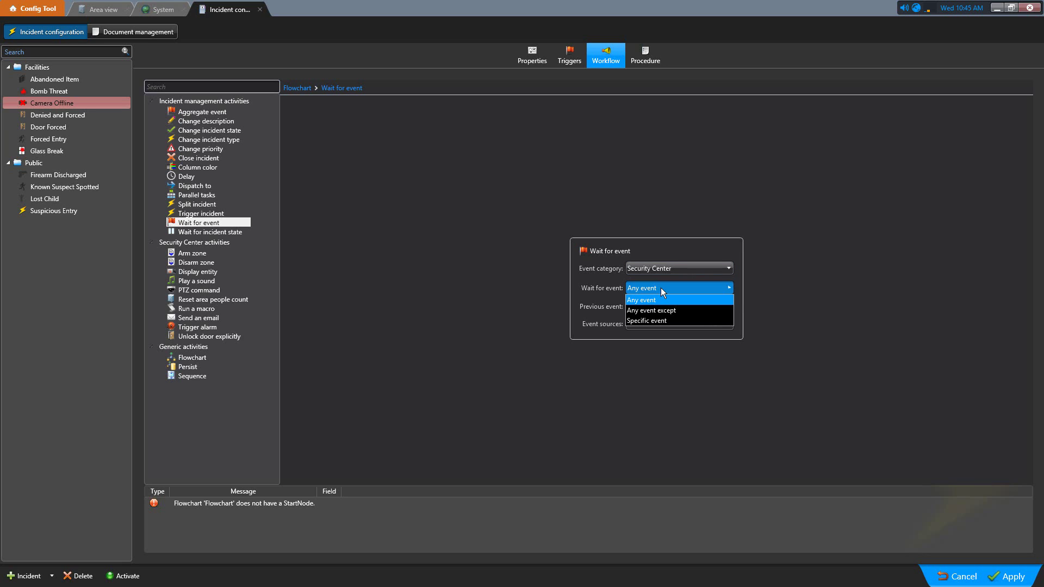
{"action": "left_click", "coordinate": [657, 319]}
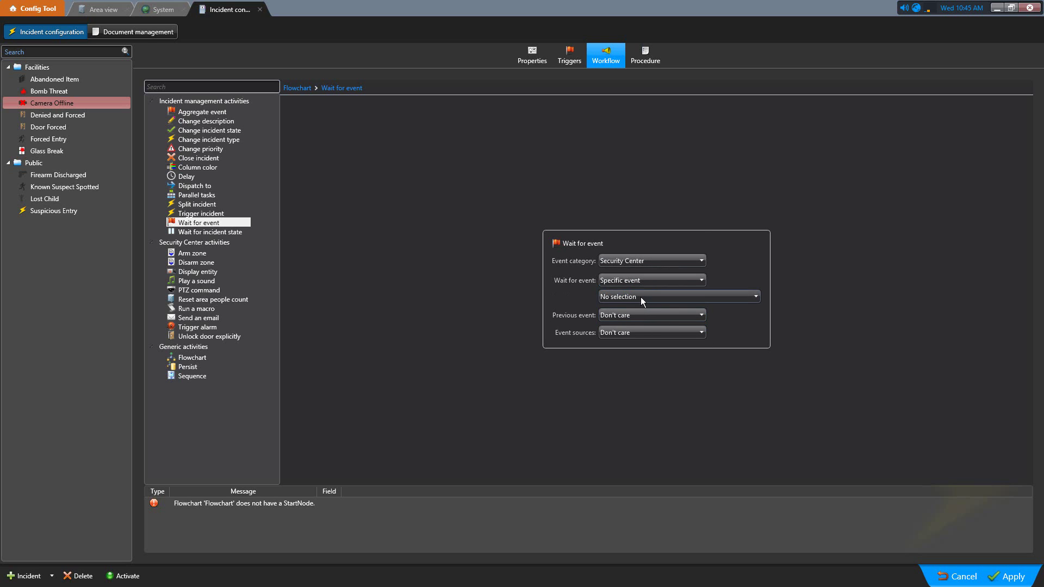
Choose Transmission recovered as the awaited event, apply the change, and link the red Column color activity to Wait for event.
{"action": "left_click", "coordinate": [640, 297]}
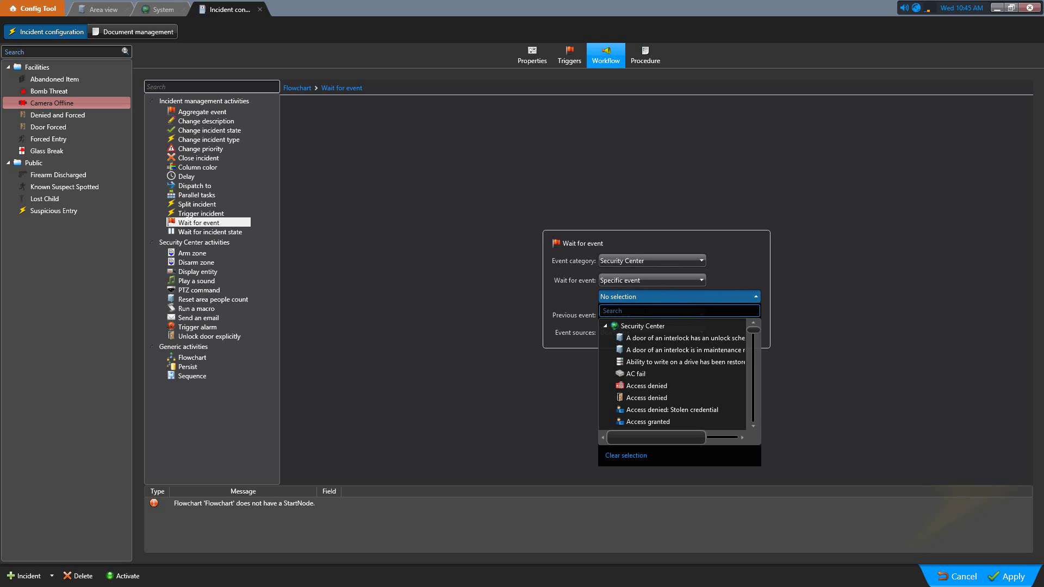
{"action": "type", "text": "tra"}
{"action": "type", "text": "n"}
{"action": "key", "text": "BackSpace"}
{"action": "type", "text": "ansmission"}
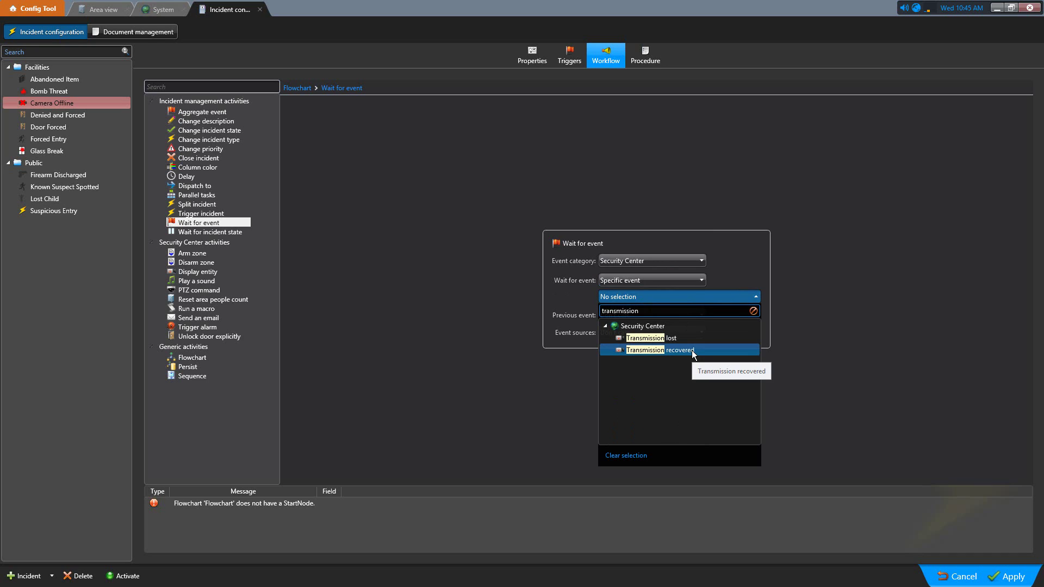
{"action": "left_click", "coordinate": [692, 350]}
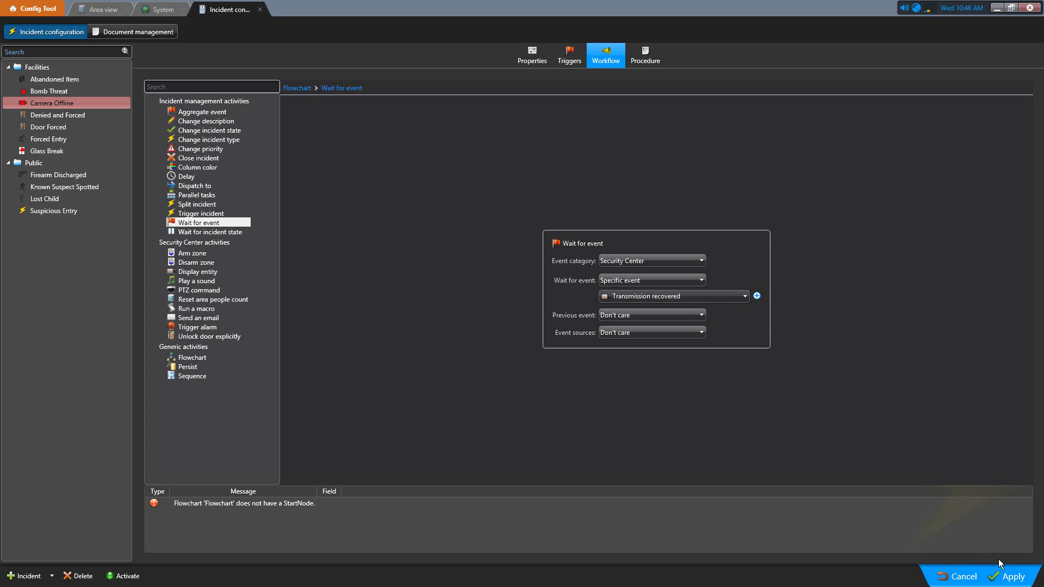
{"action": "left_click", "coordinate": [1010, 577]}
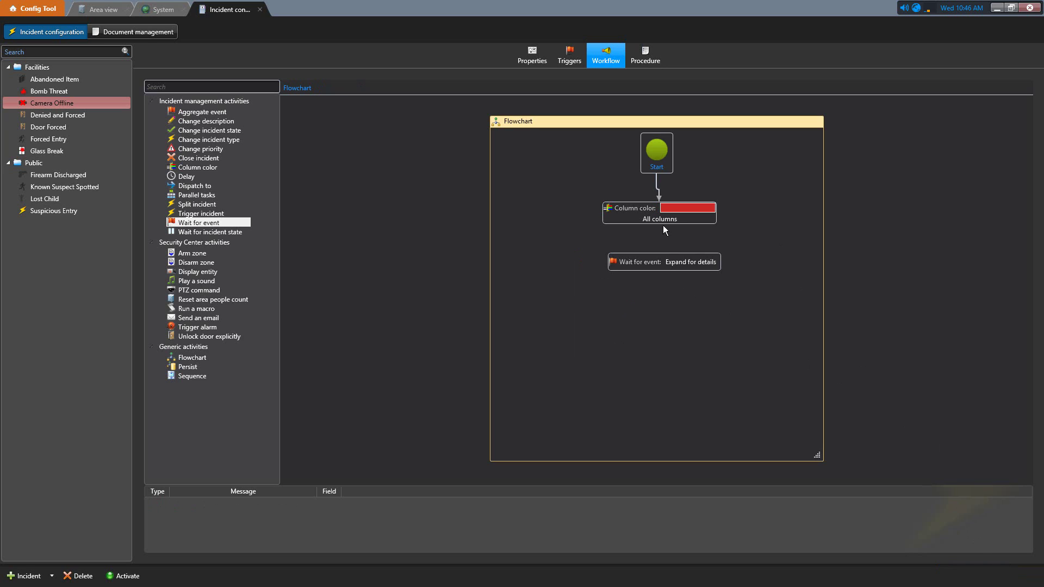
{"action": "left_click_drag", "start_coordinate": [660, 224], "coordinate": [660, 247]}
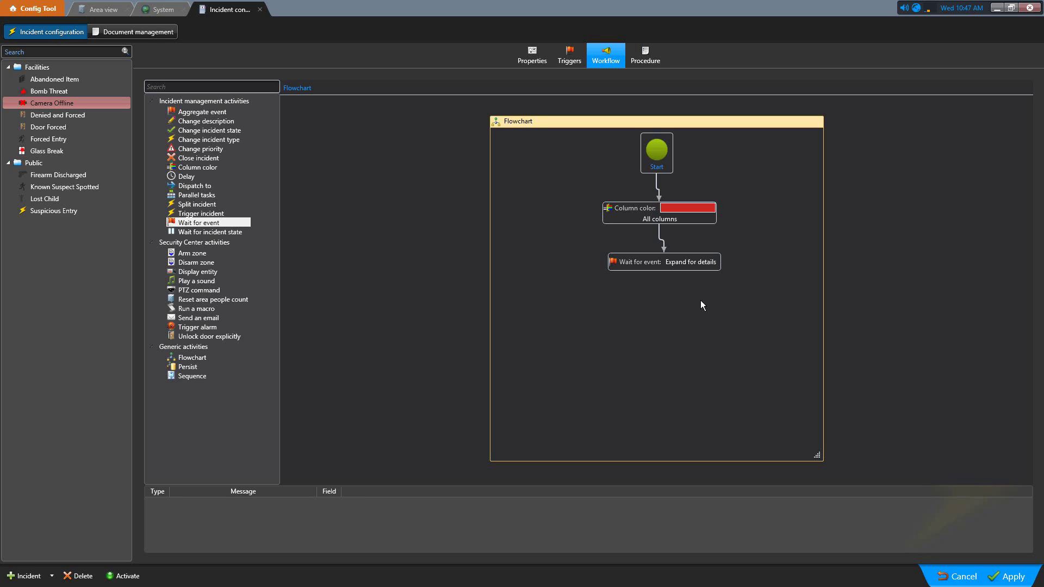
Add an Aggregate event activity and a Column color activity with the default color below Wait for event, linked in sequence.
{"action": "mouse_move", "coordinate": [220, 112]}
{"action": "left_mouse_down"}
{"action": "mouse_move", "coordinate": [492, 270]}
{"action": "mouse_move", "coordinate": [664, 299]}
{"action": "left_mouse_up"}
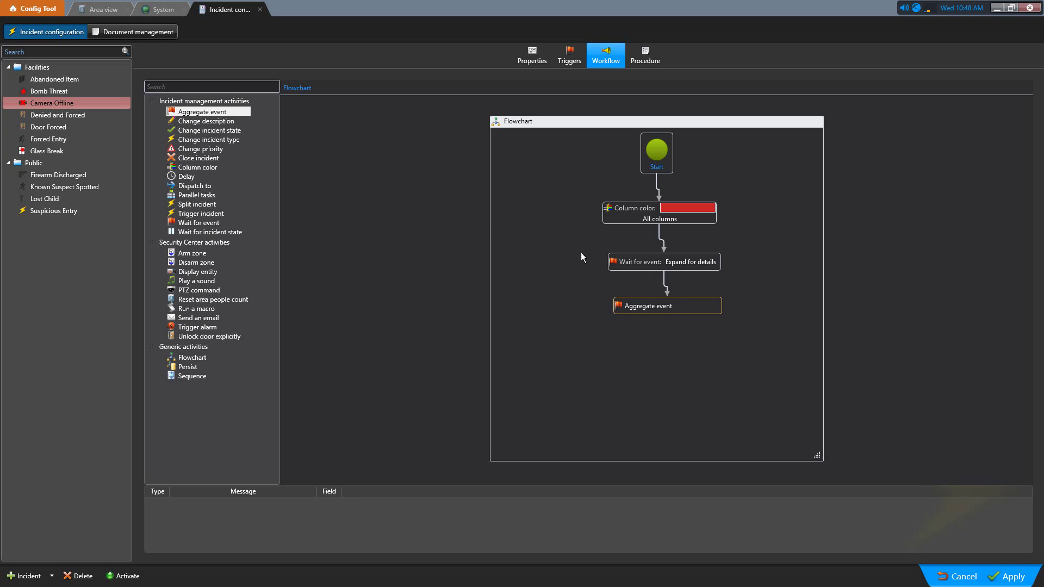
{"action": "left_click_drag", "start_coordinate": [209, 168], "coordinate": [664, 354]}
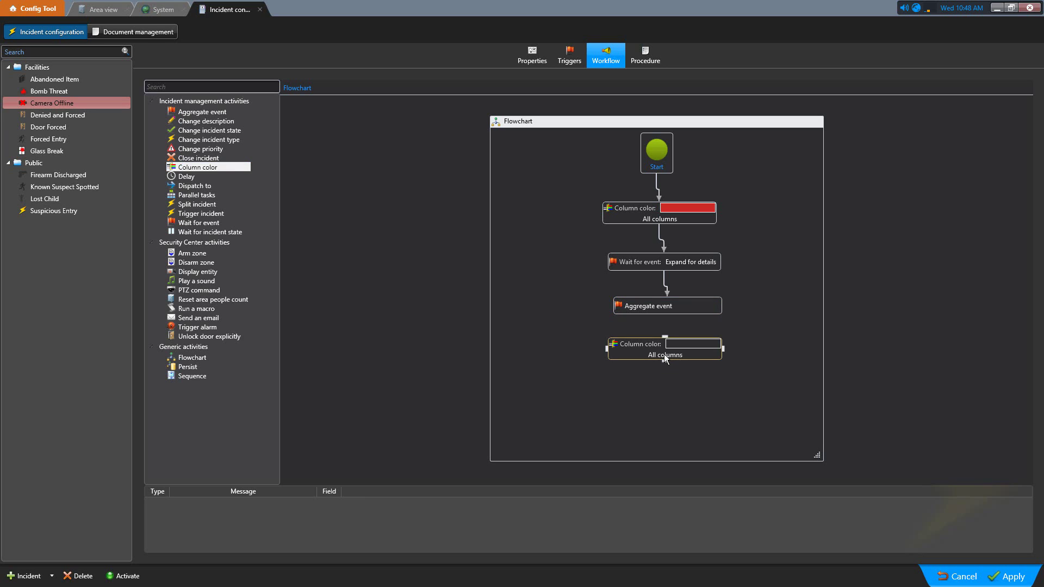
{"action": "mouse_move", "coordinate": [664, 309]}
{"action": "left_click_drag", "start_coordinate": [667, 315], "coordinate": [657, 350]}
{"action": "double_click", "coordinate": [646, 346]}
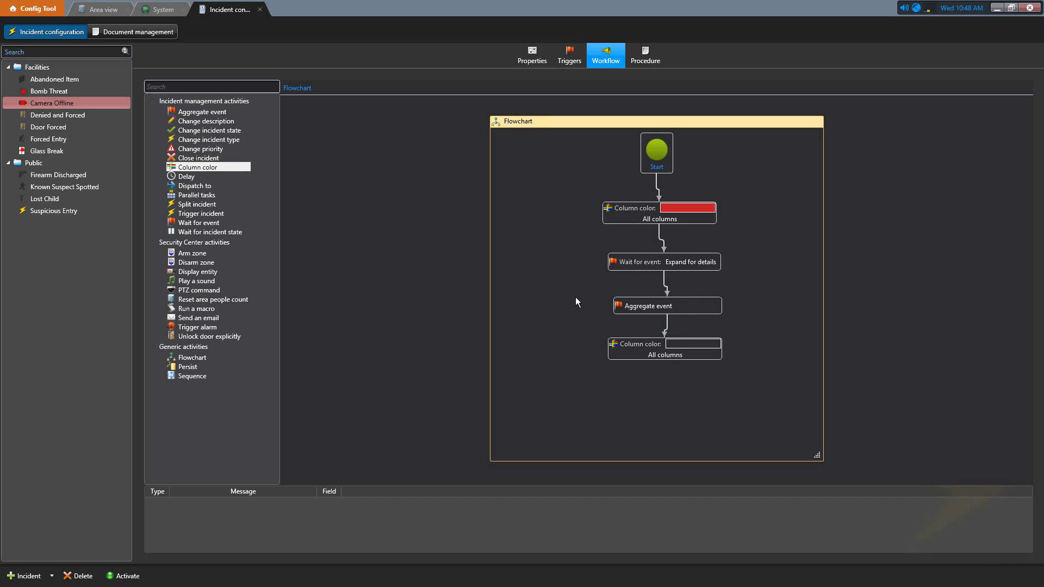
Add a Change priority activity linked after the second Column color activity, set it to Low, and apply the change.
{"action": "left_click_drag", "start_coordinate": [216, 150], "coordinate": [664, 396]}
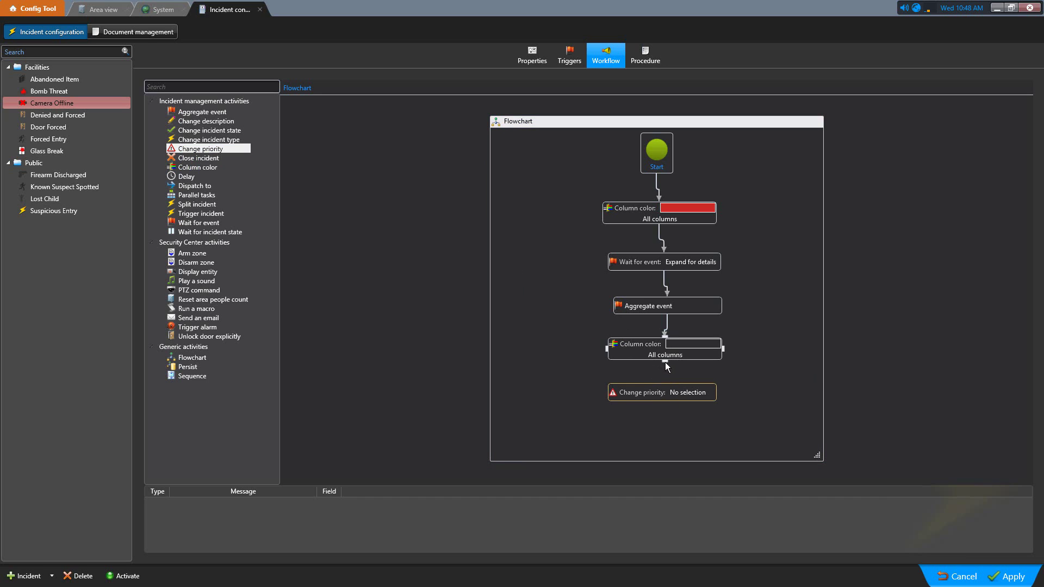
{"action": "left_click_drag", "start_coordinate": [666, 361], "coordinate": [663, 387]}
{"action": "double_click", "coordinate": [677, 392]}
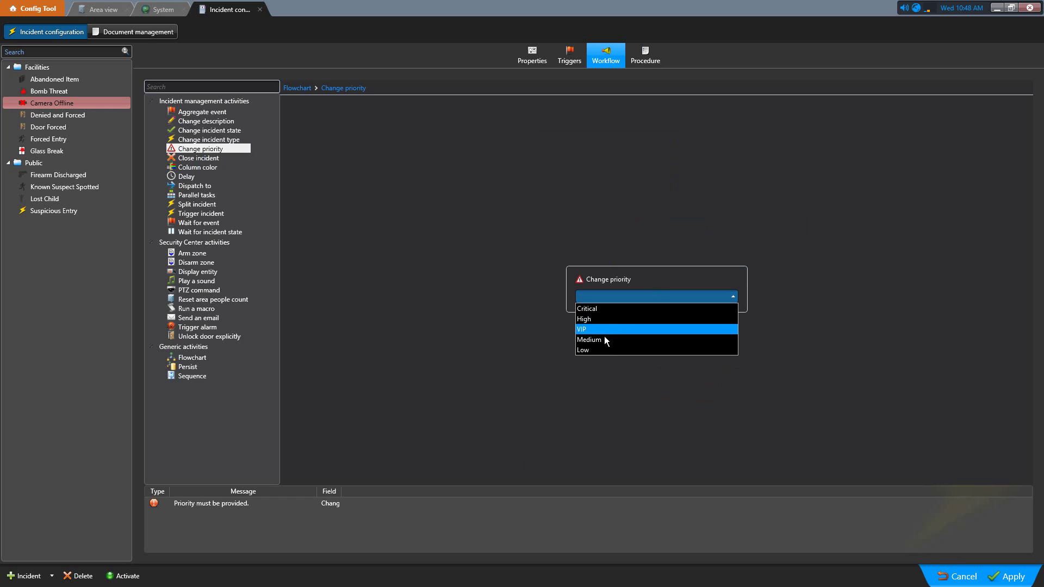
{"action": "left_click", "coordinate": [594, 350]}
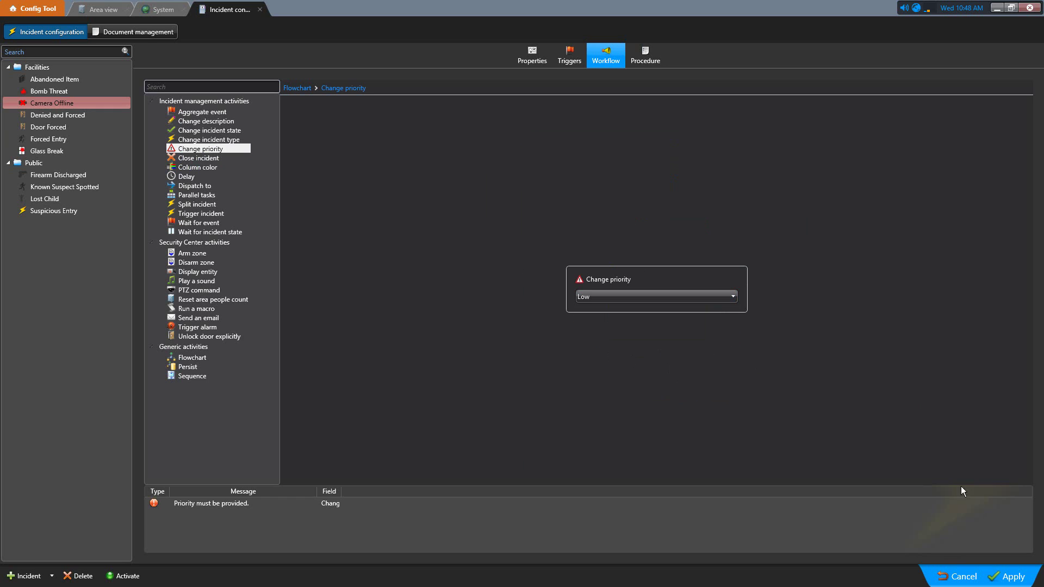
{"action": "left_click", "coordinate": [1012, 576]}
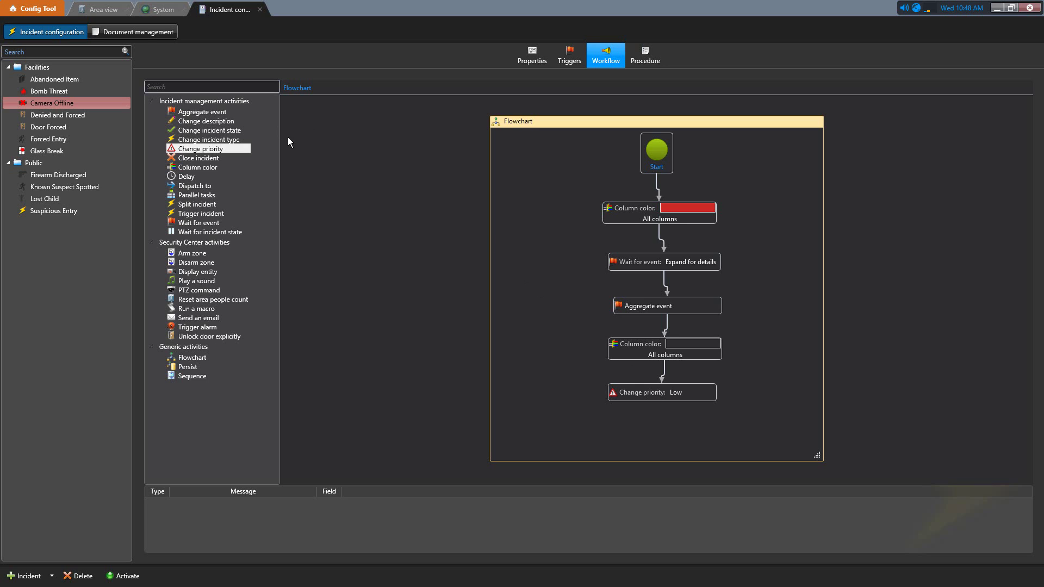
Add a Close incident activity linked after Change priority with a delay of 5 minutes, then apply and activate the Camera Offline incident.
{"action": "left_click_drag", "start_coordinate": [216, 158], "coordinate": [656, 428]}
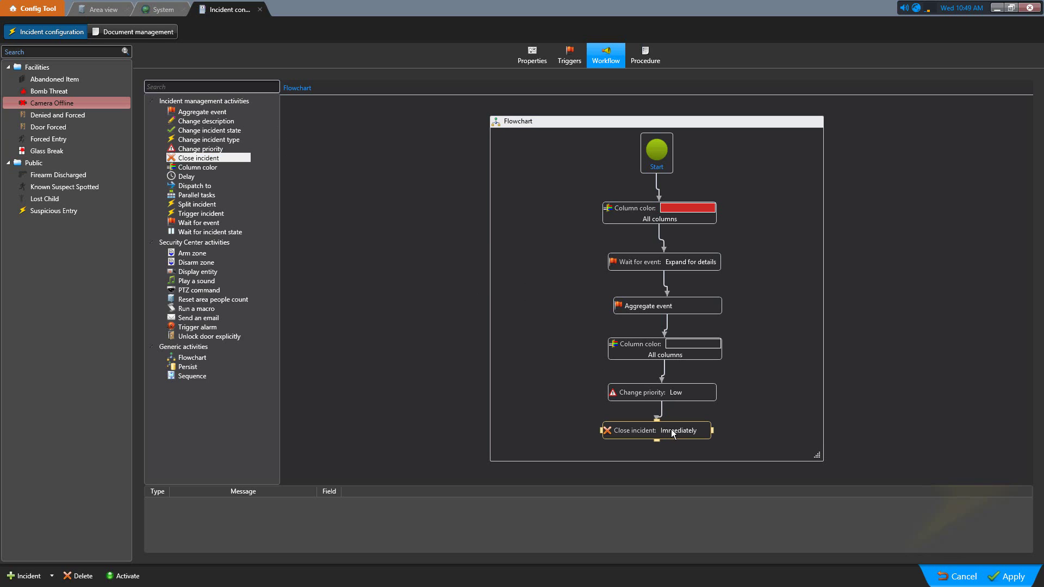
{"action": "double_click", "coordinate": [672, 432]}
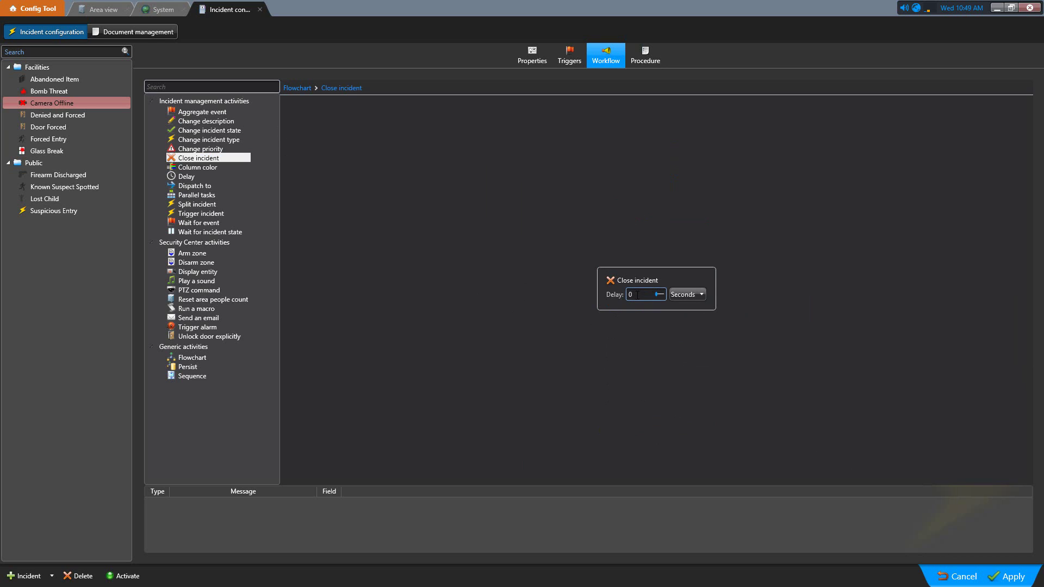
{"action": "left_click", "coordinate": [695, 295]}
{"action": "left_click", "coordinate": [638, 295]}
{"action": "left_click", "coordinate": [299, 88]}
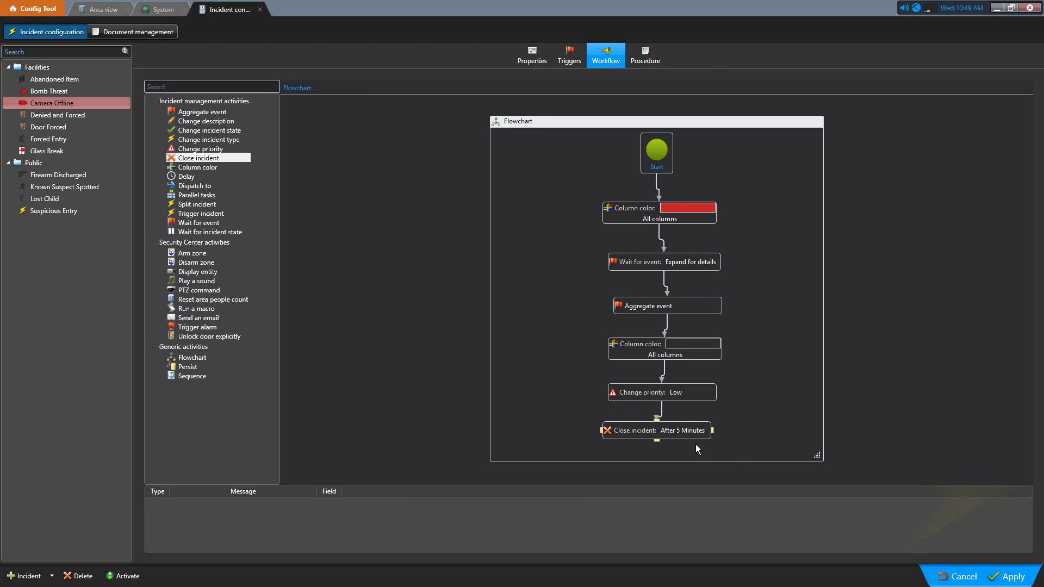
{"action": "left_click", "coordinate": [1011, 577]}
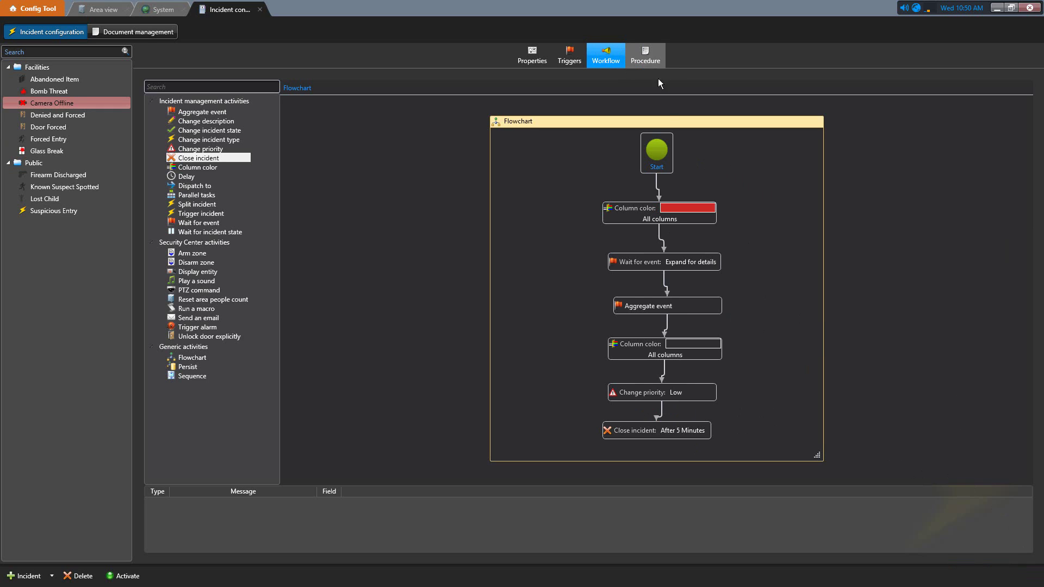
{"action": "left_click", "coordinate": [136, 577]}
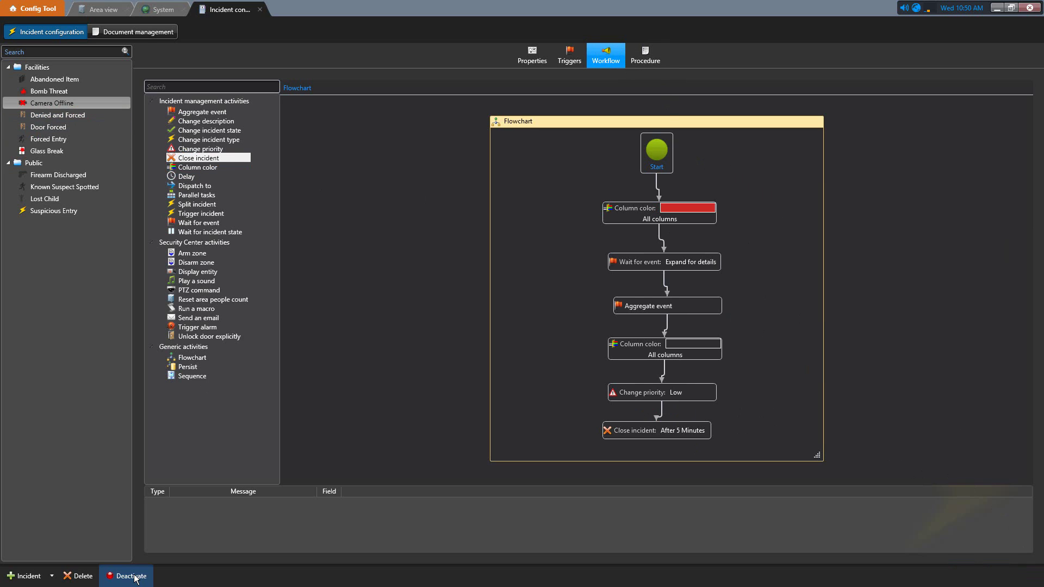